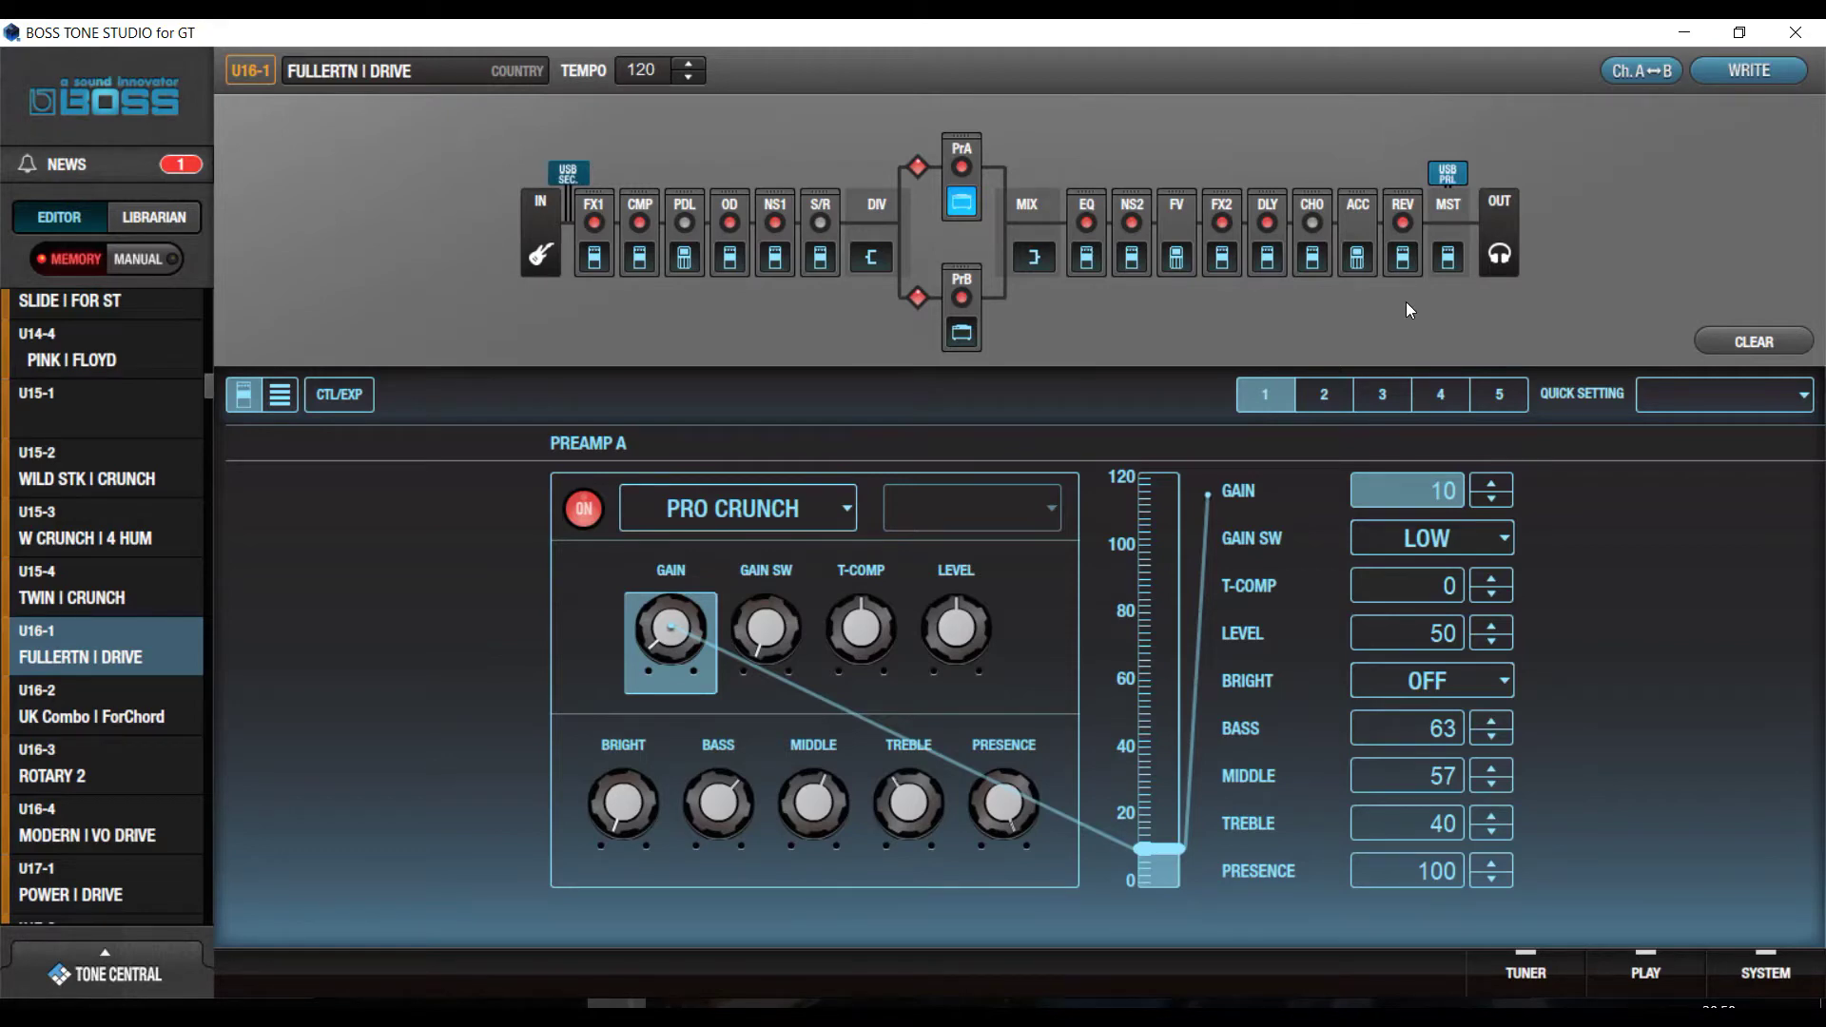
# Clear and initialize the temporary patch so Preamp A resets to NATURAL CLEAN defaults
pyautogui.click(1754, 347)
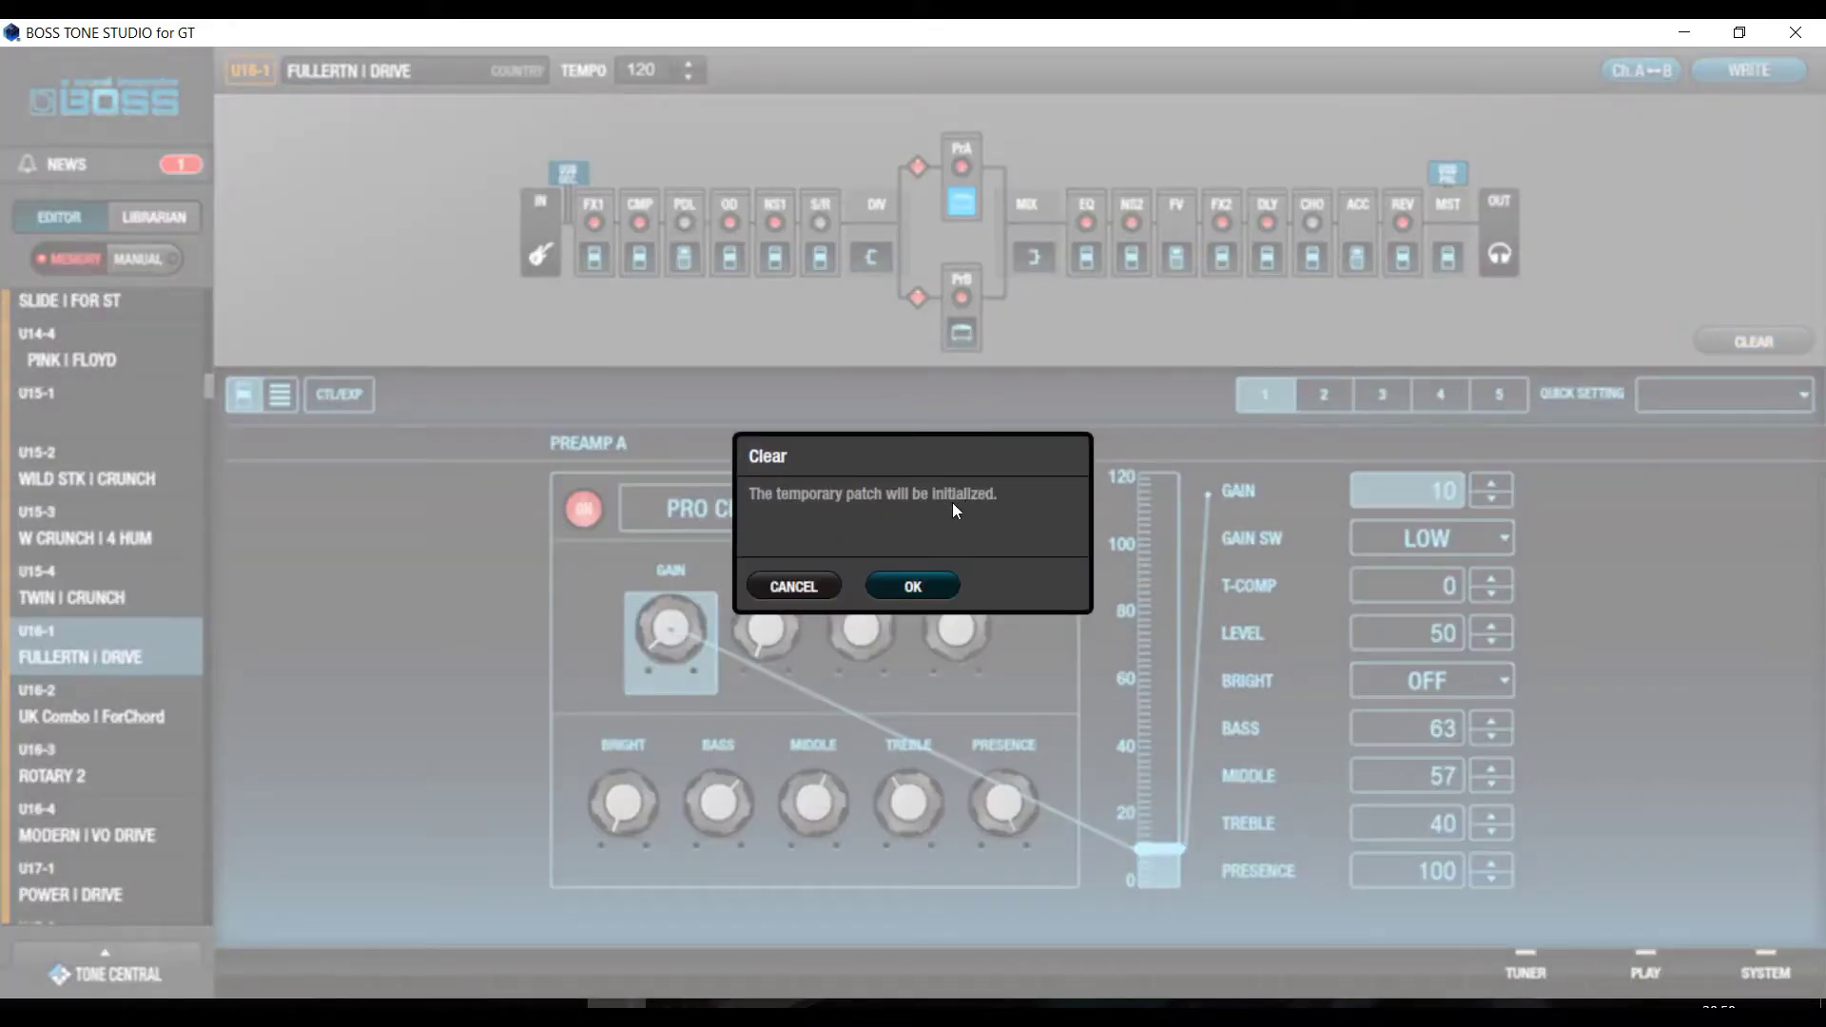
pyautogui.click(911, 586)
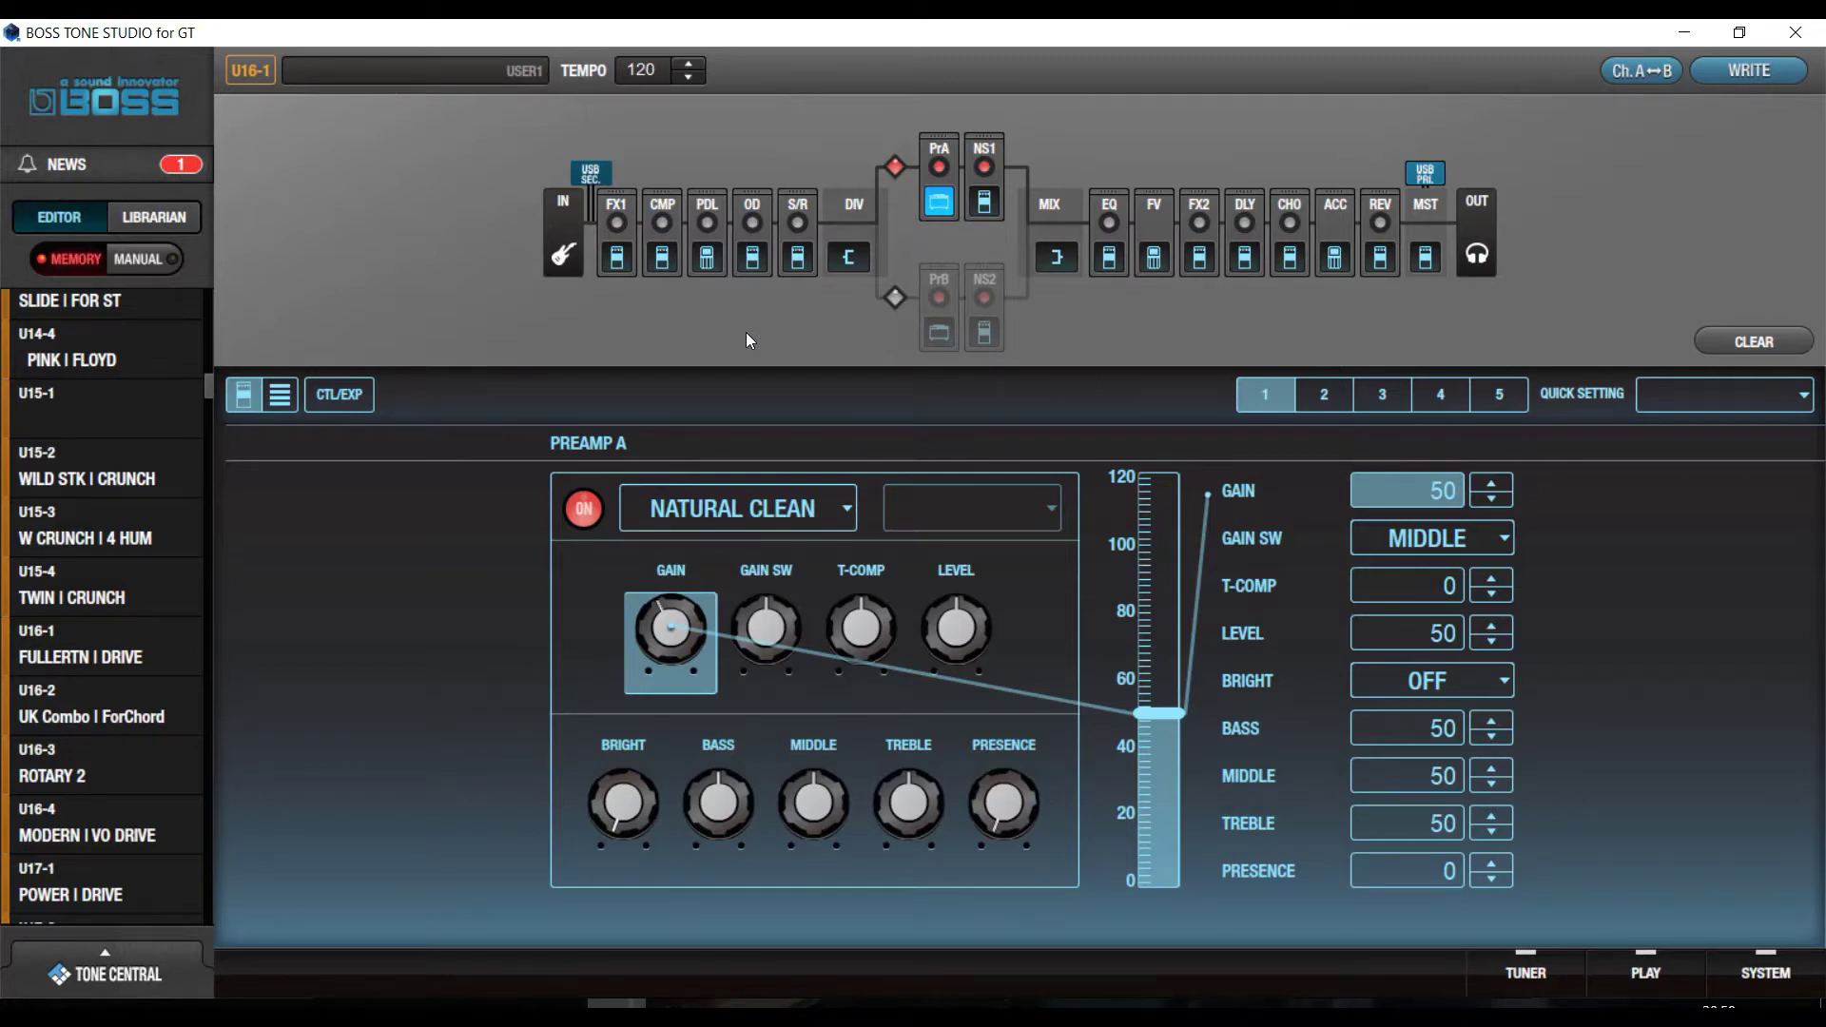
# Open the INPUT settings and browse the Input Level values, currently at -8dB
pyautogui.click(565, 234)
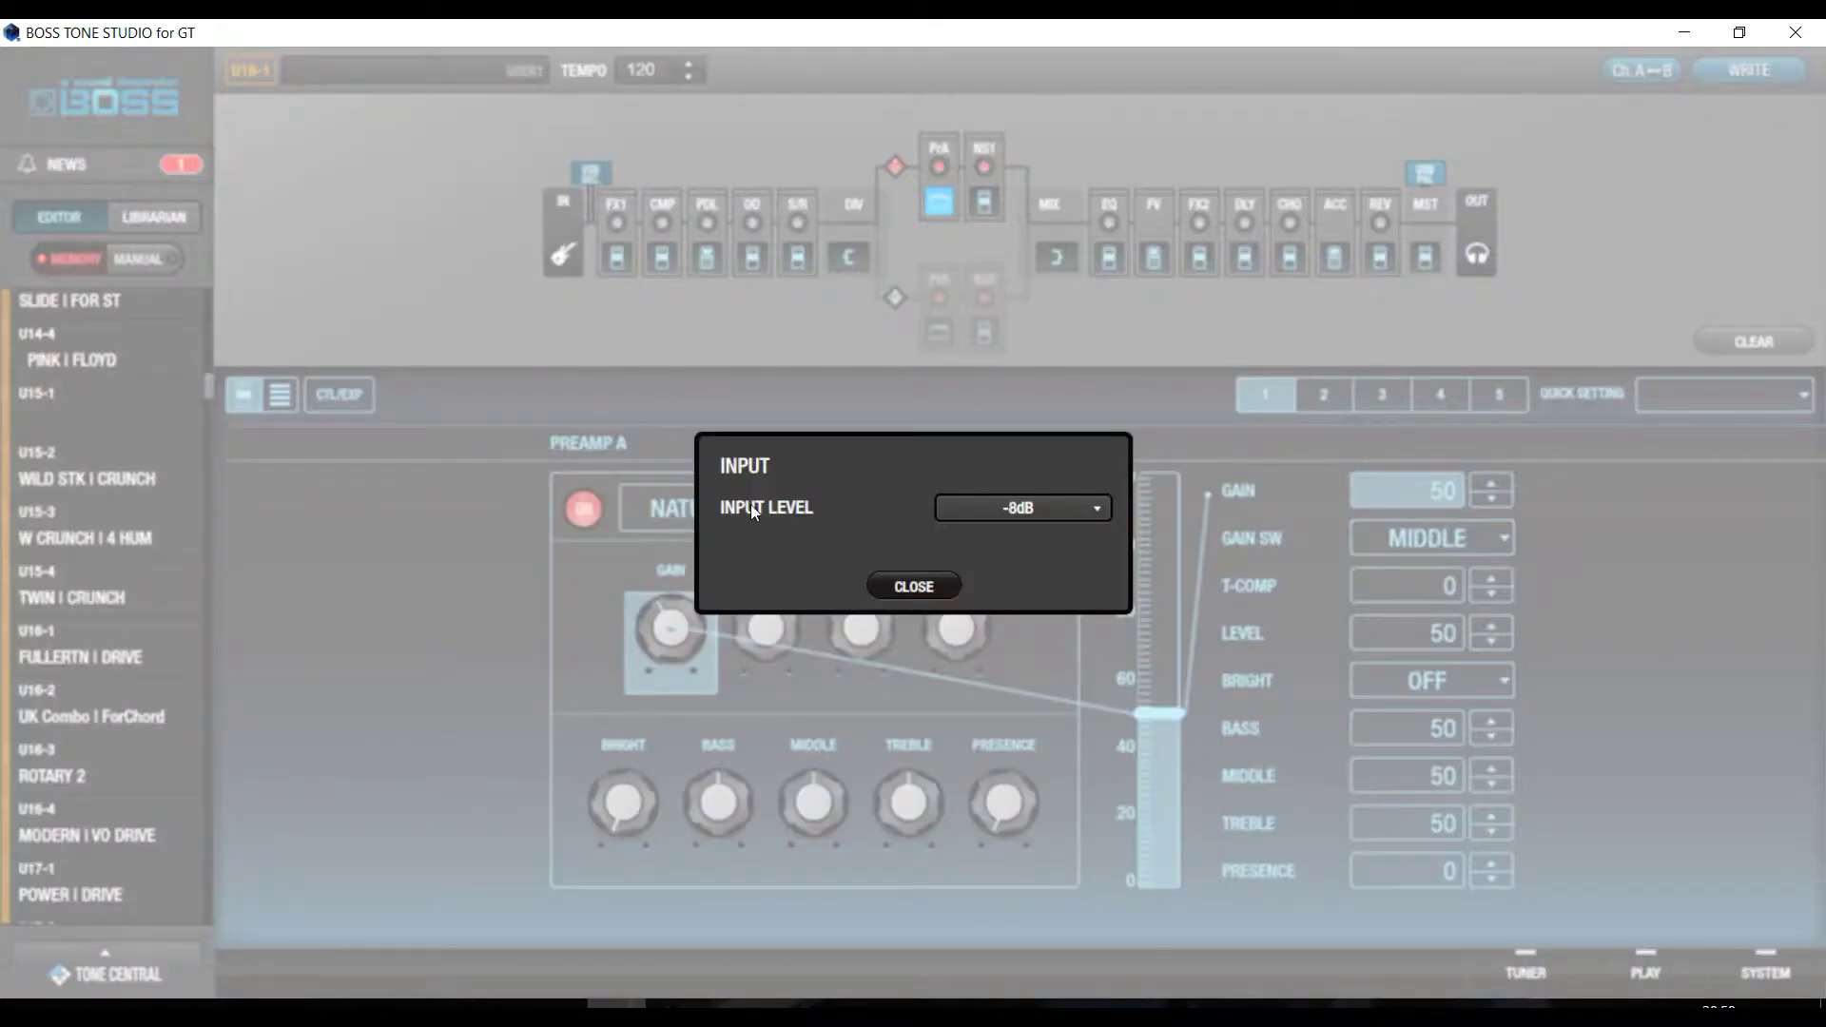
pyautogui.click(1098, 510)
pyautogui.moveTo(1109, 584); pyautogui.dragTo(1065, 609)
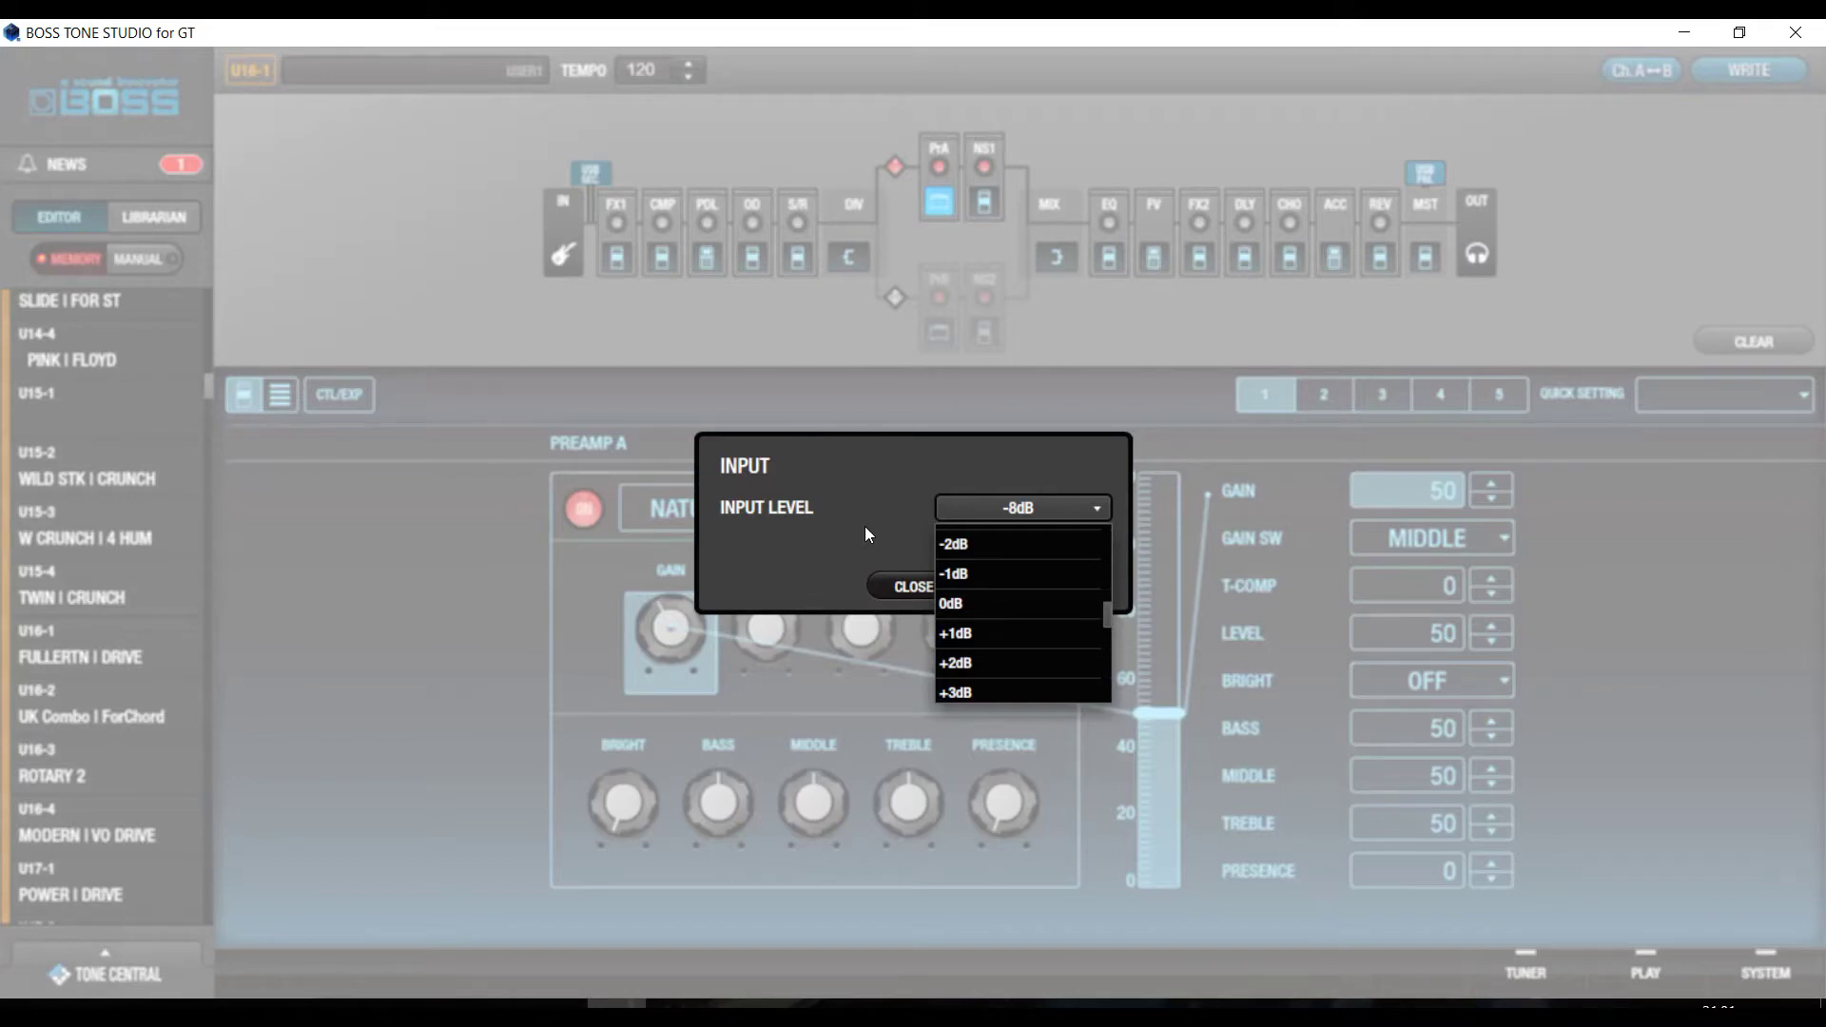
# Close the Input Level list and the INPUT dialog, leaving the level at -8dB
pyautogui.click(1058, 518)
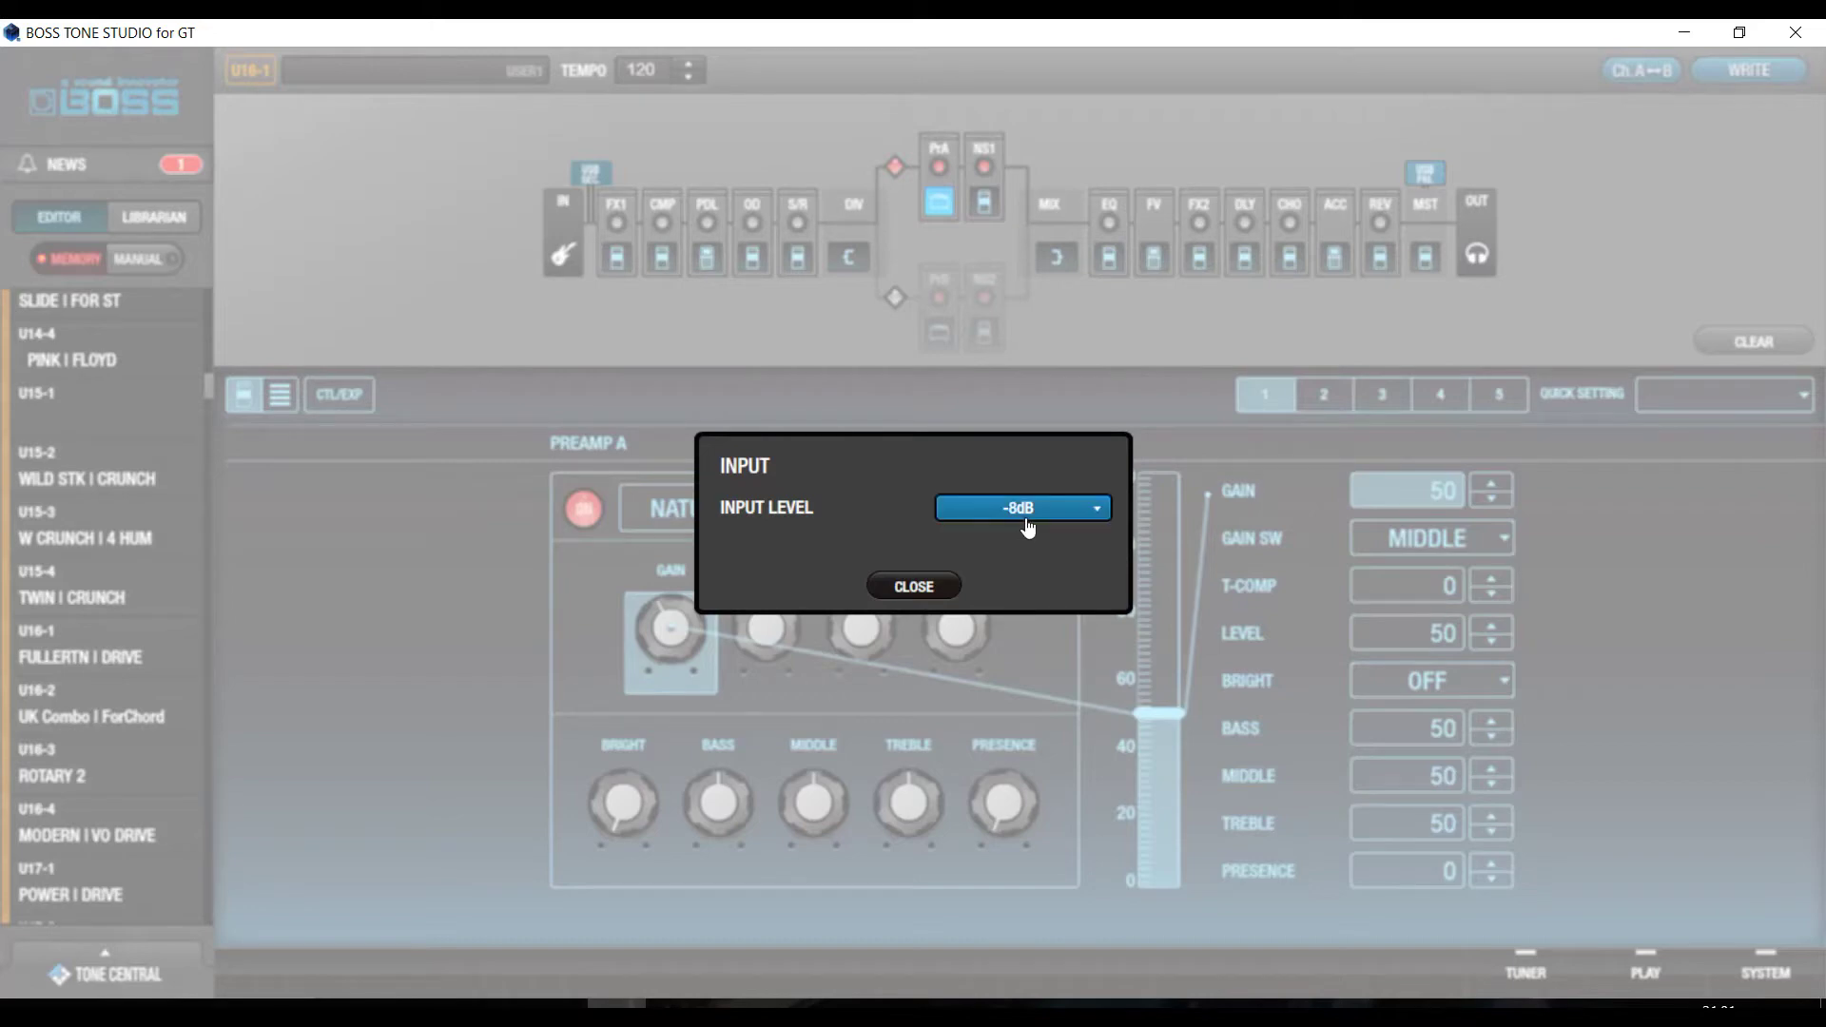
pyautogui.click(910, 587)
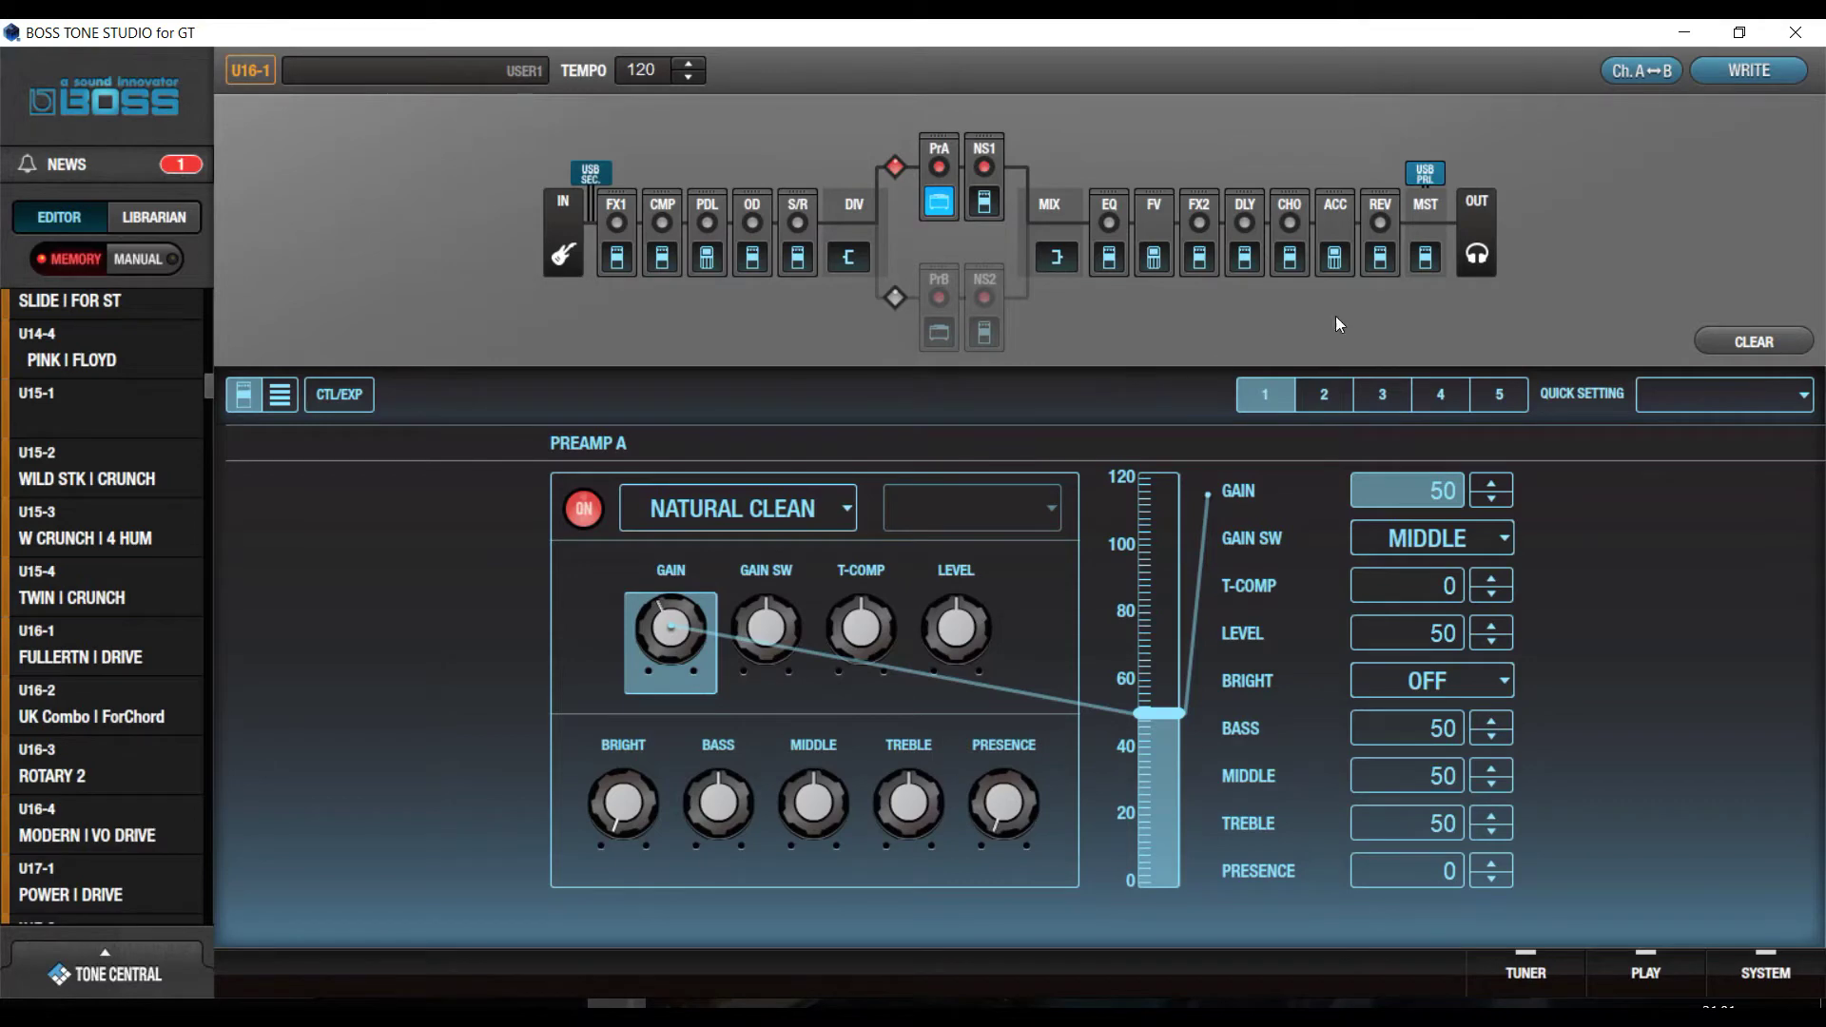
# Open the OUTPUT SELECT settings and browse the output types, currently LINE/PHONES
pyautogui.click(1476, 223)
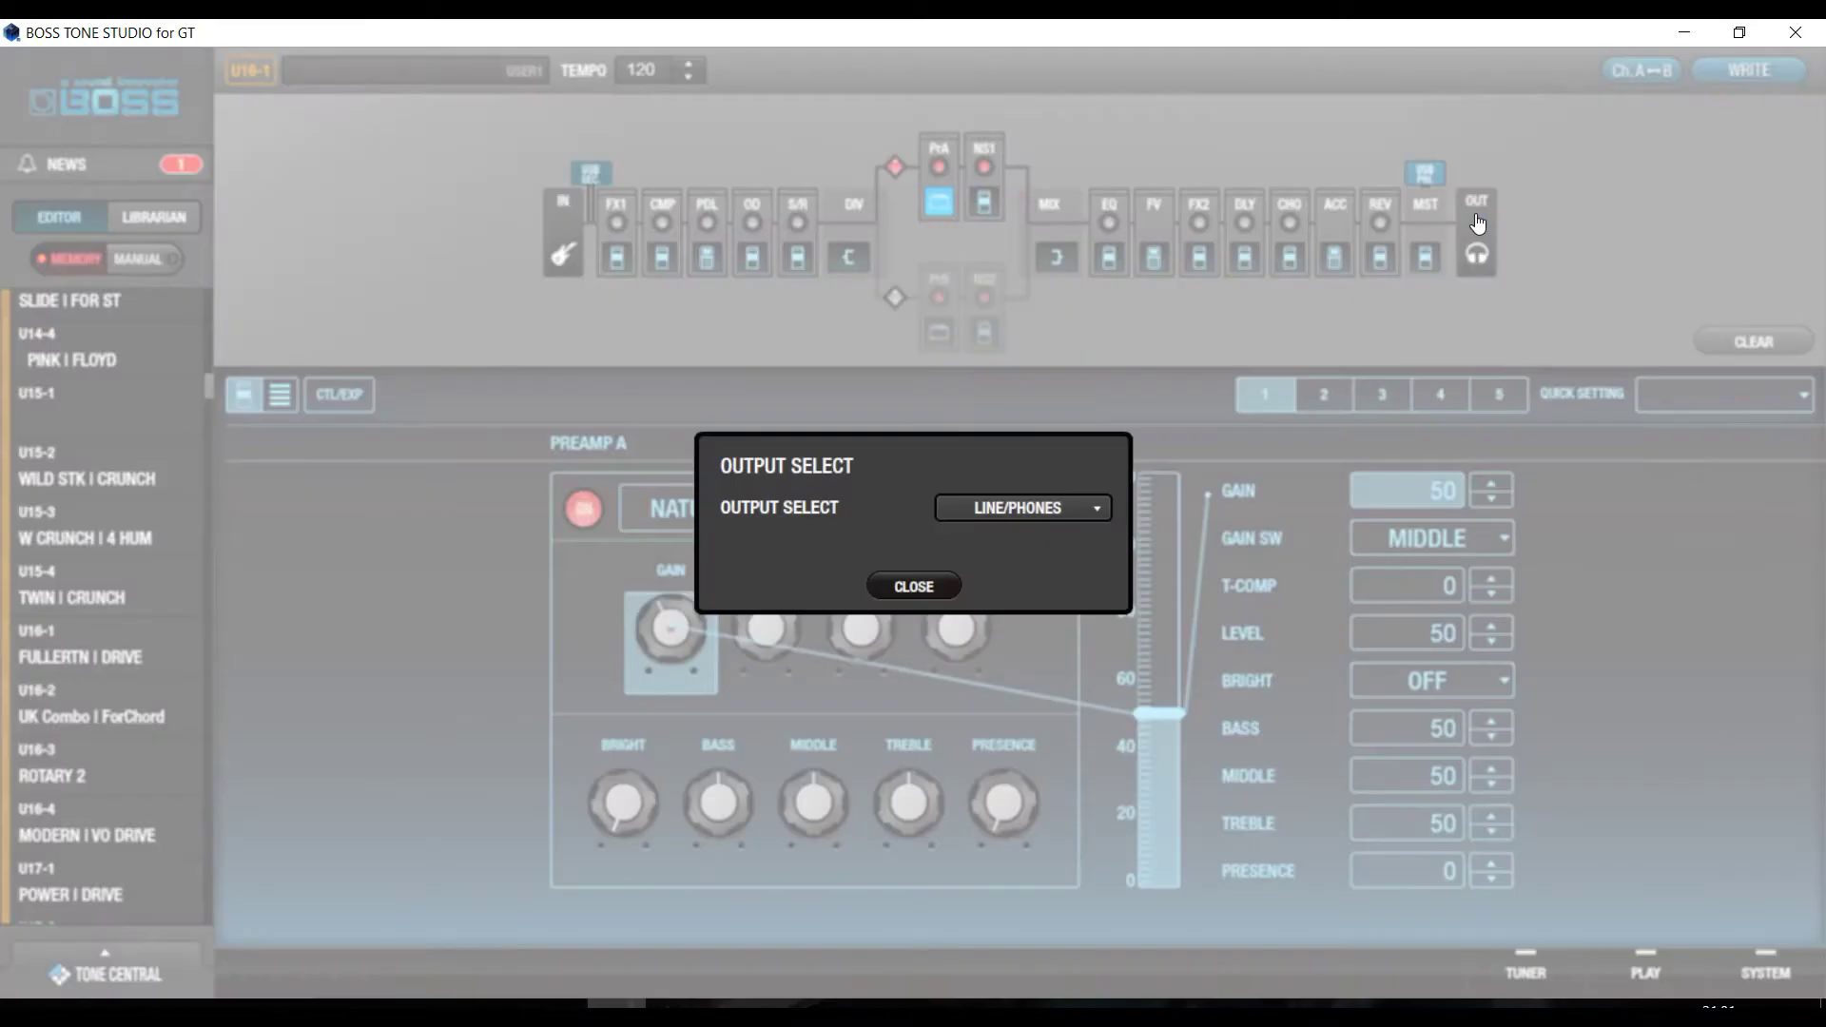
pyautogui.click(1014, 511)
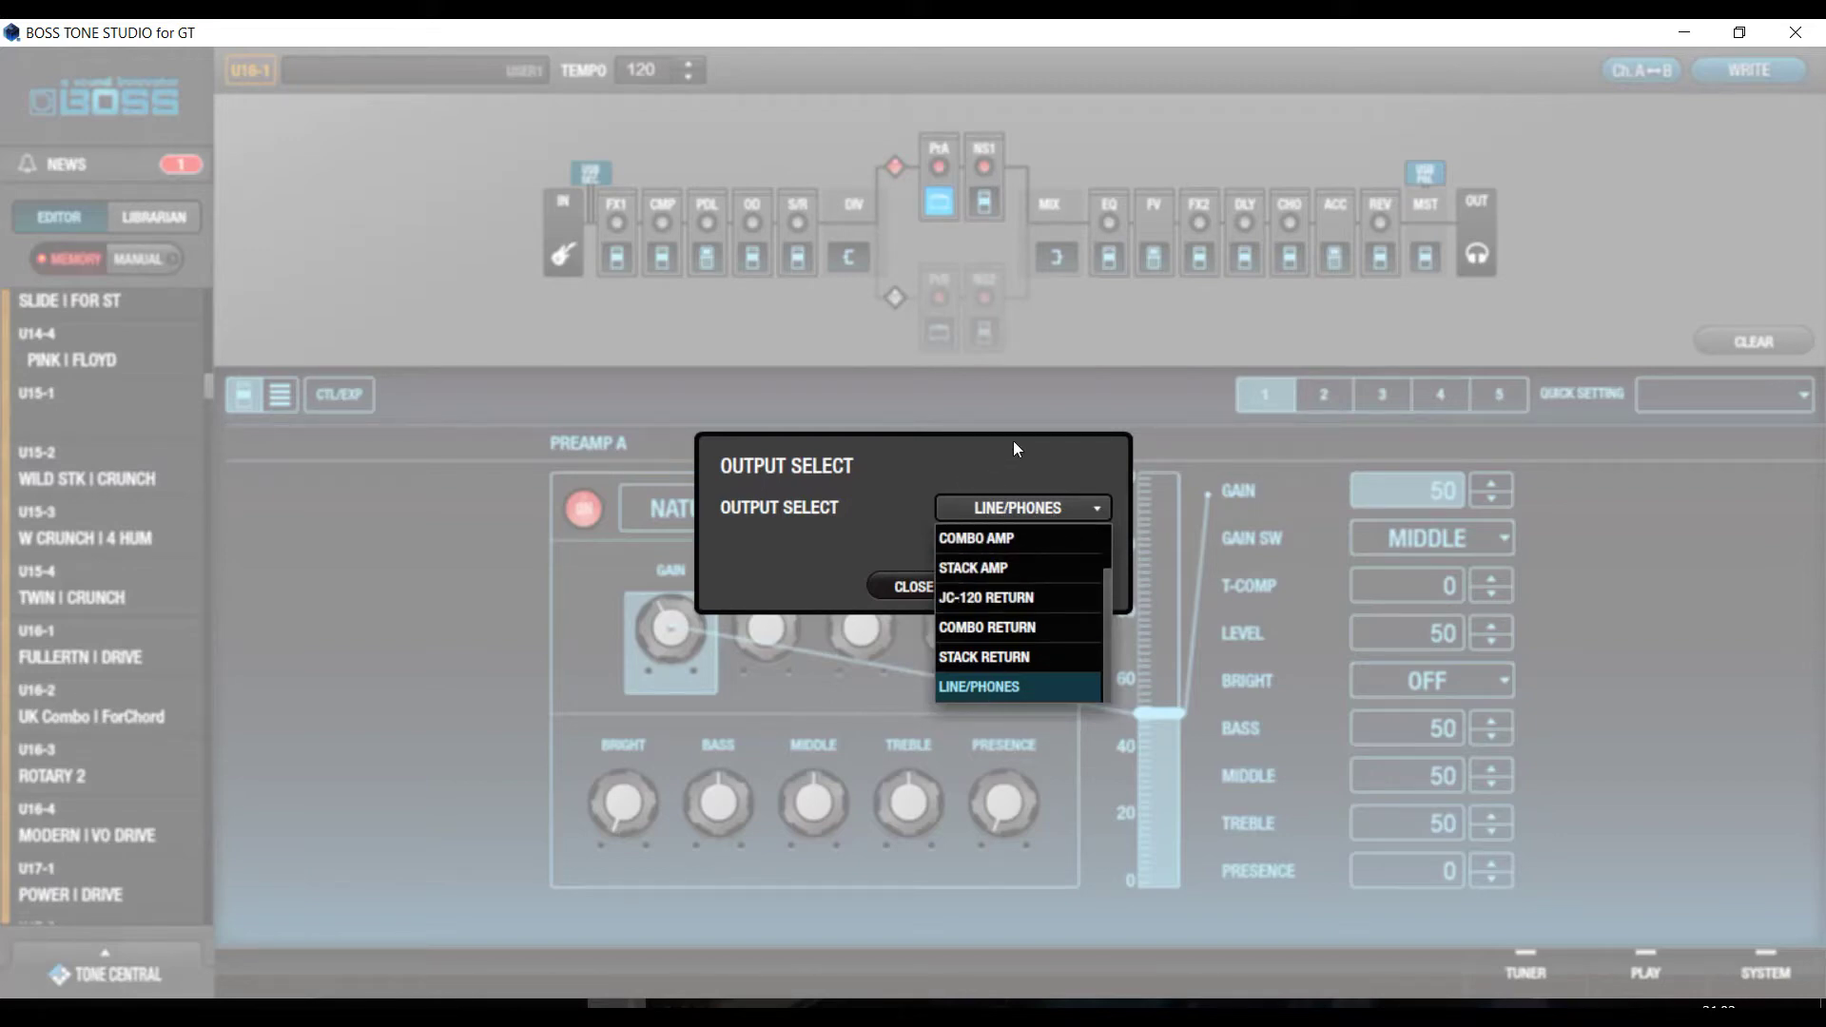
pyautogui.click(1037, 519)
# Close the OUTPUT SELECT dialog with LINE/PHONES still the output
pyautogui.click(946, 584)
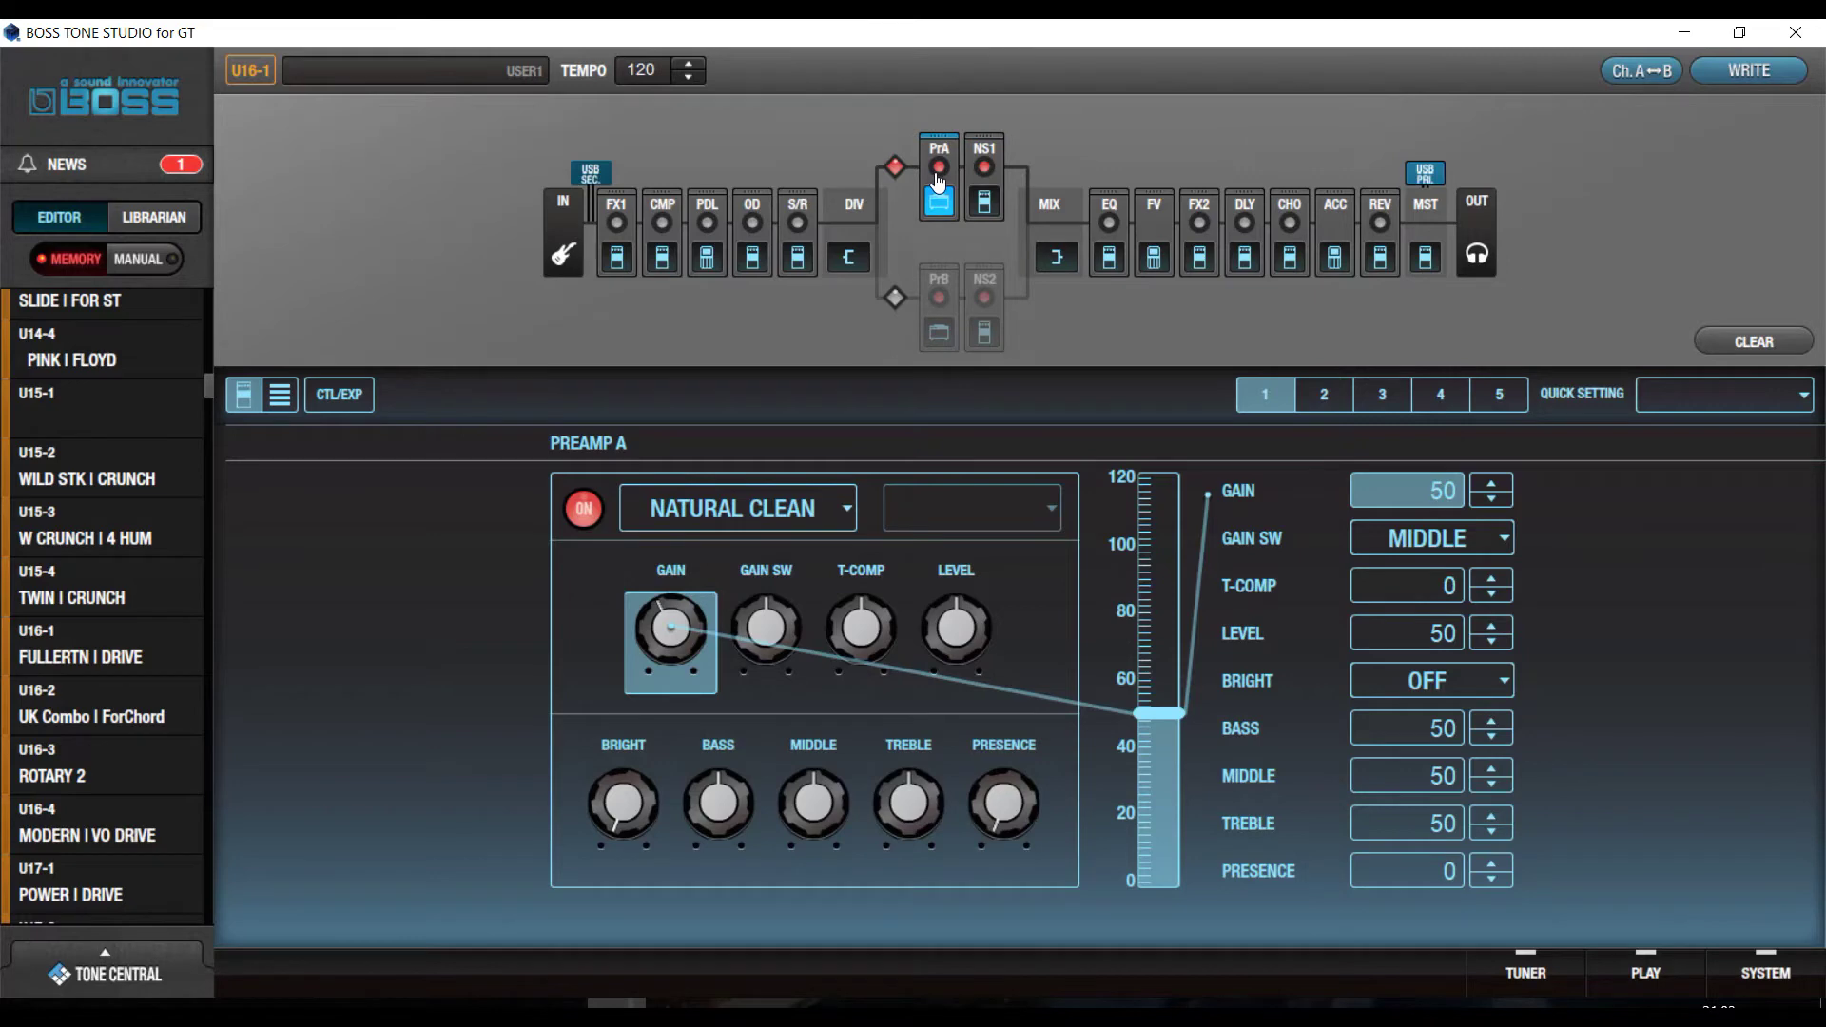
pyautogui.click(1472, 205)
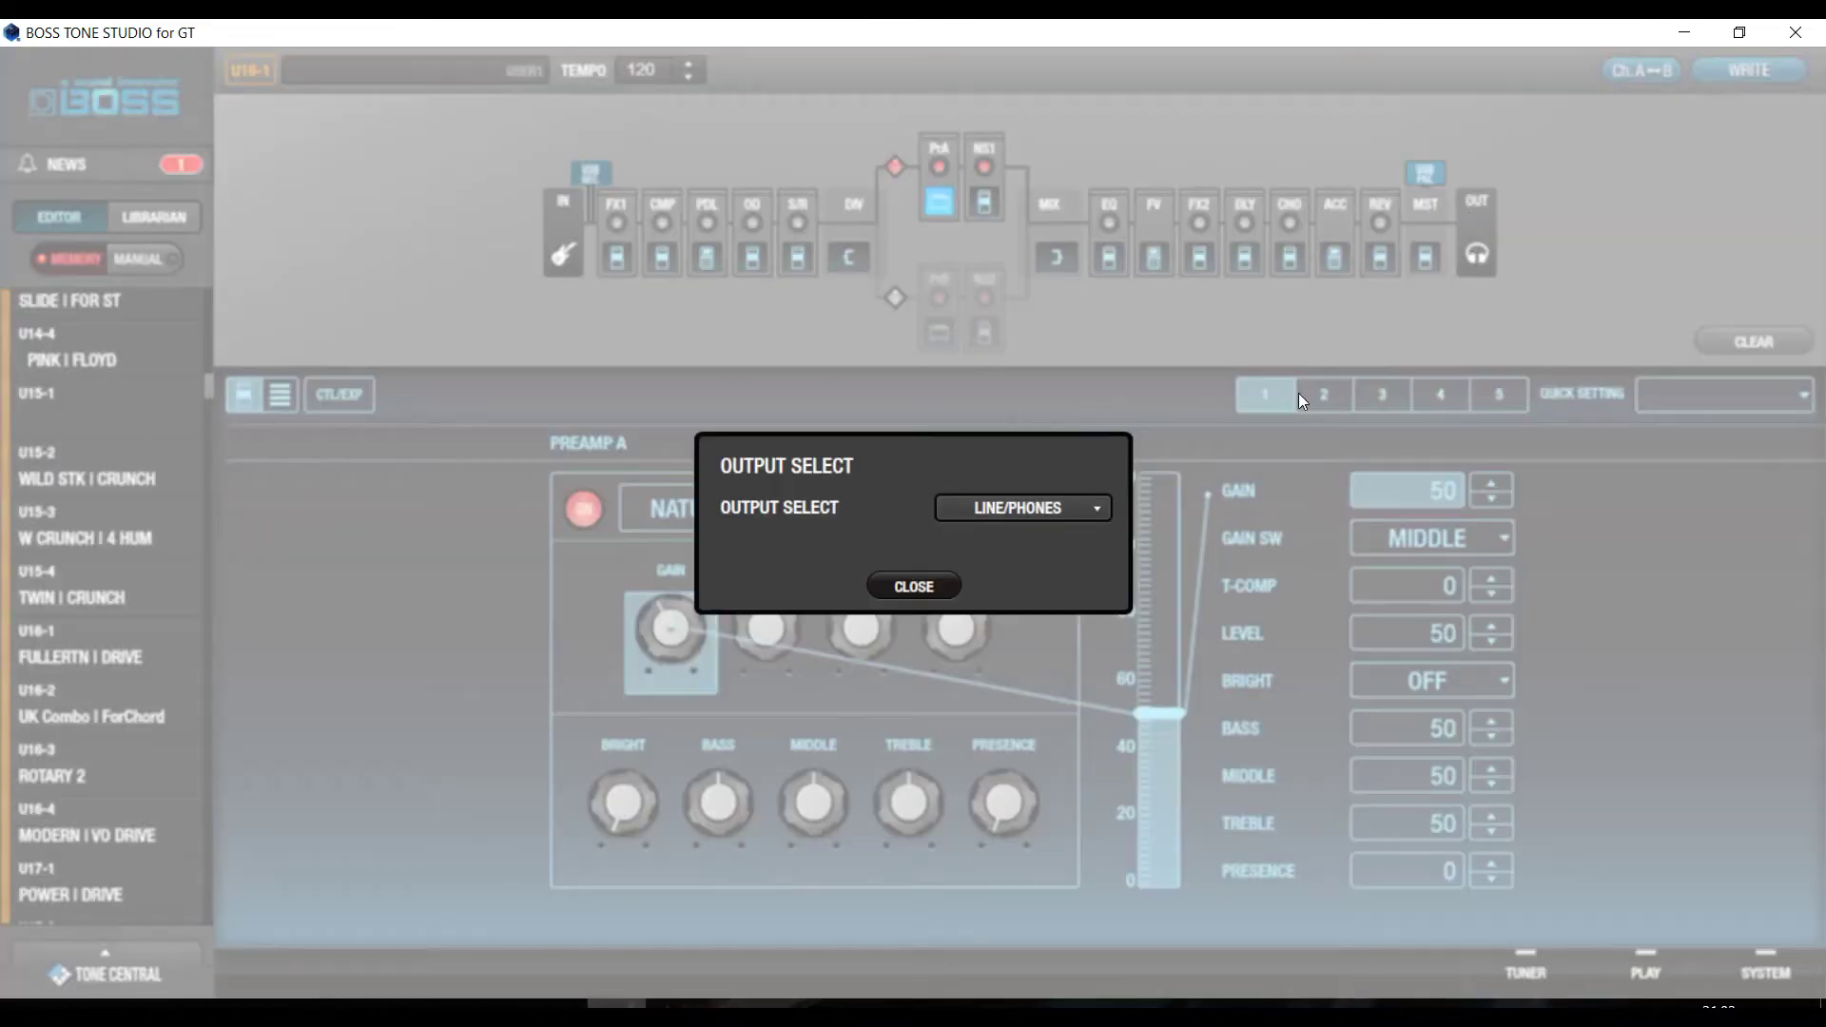
pyautogui.click(1046, 509)
pyautogui.moveTo(1105, 593); pyautogui.dragTo(1104, 538)
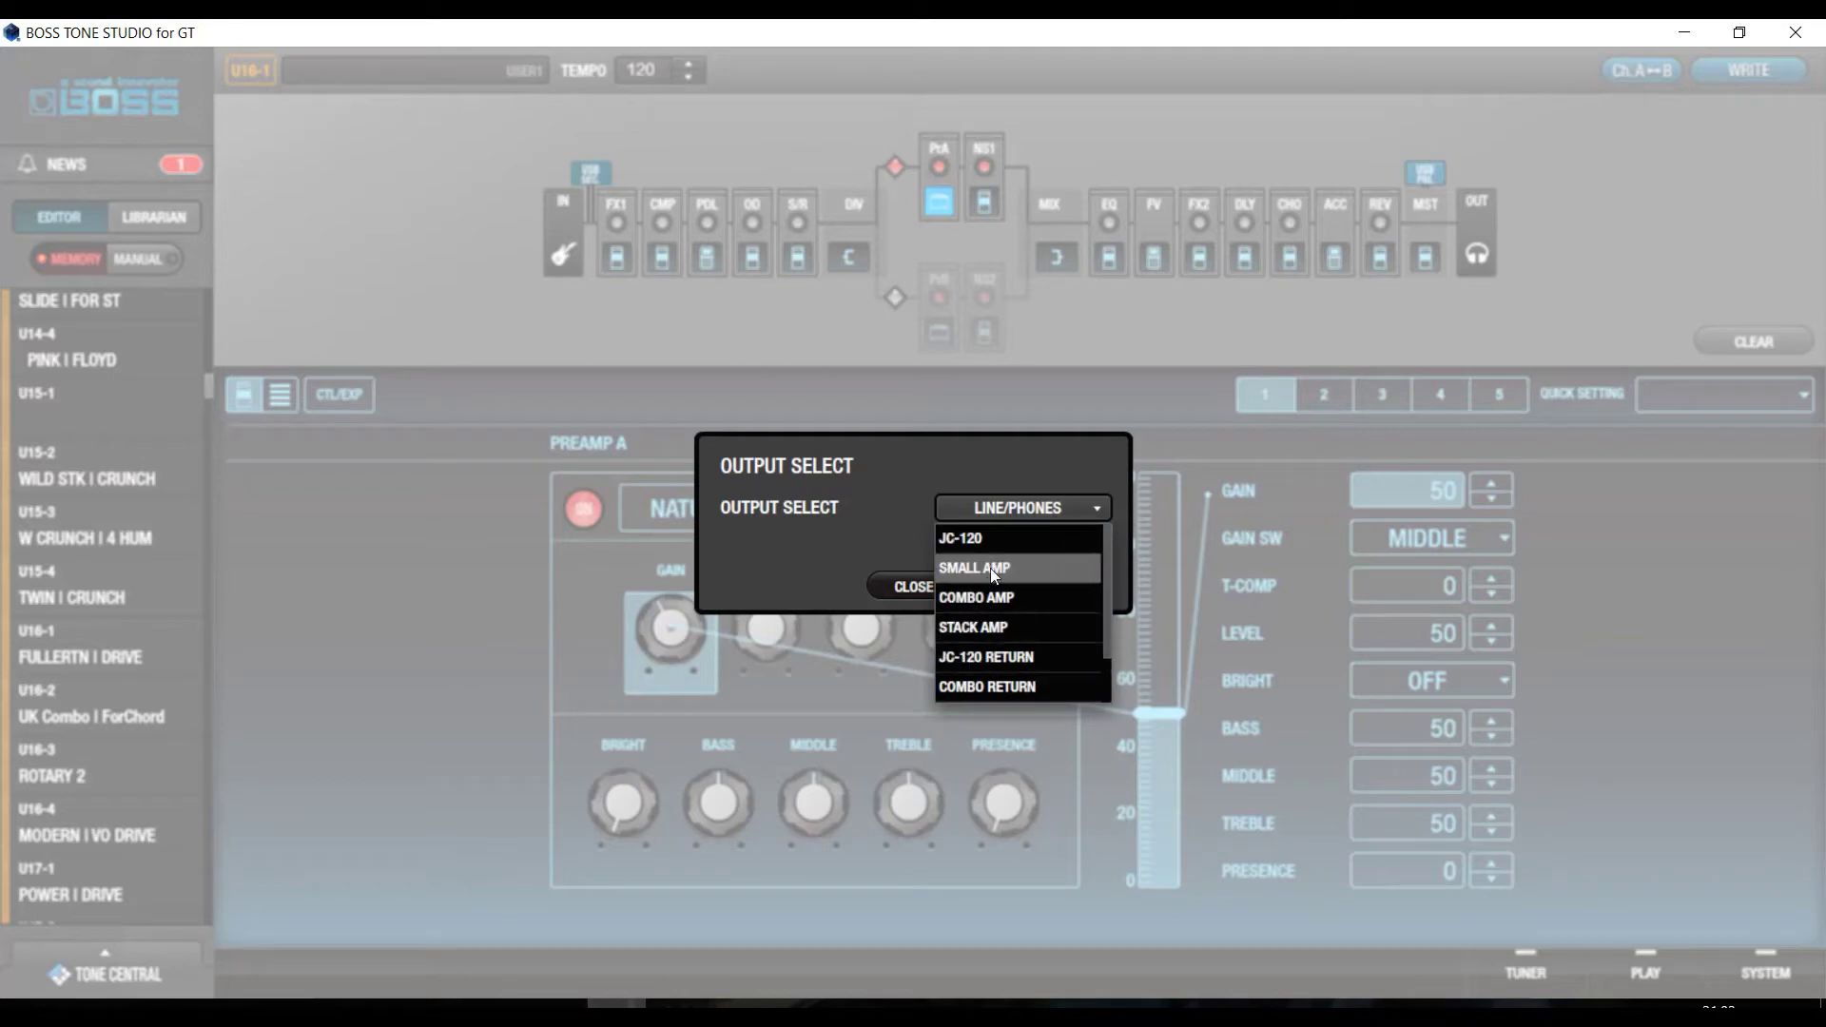
pyautogui.click(1036, 516)
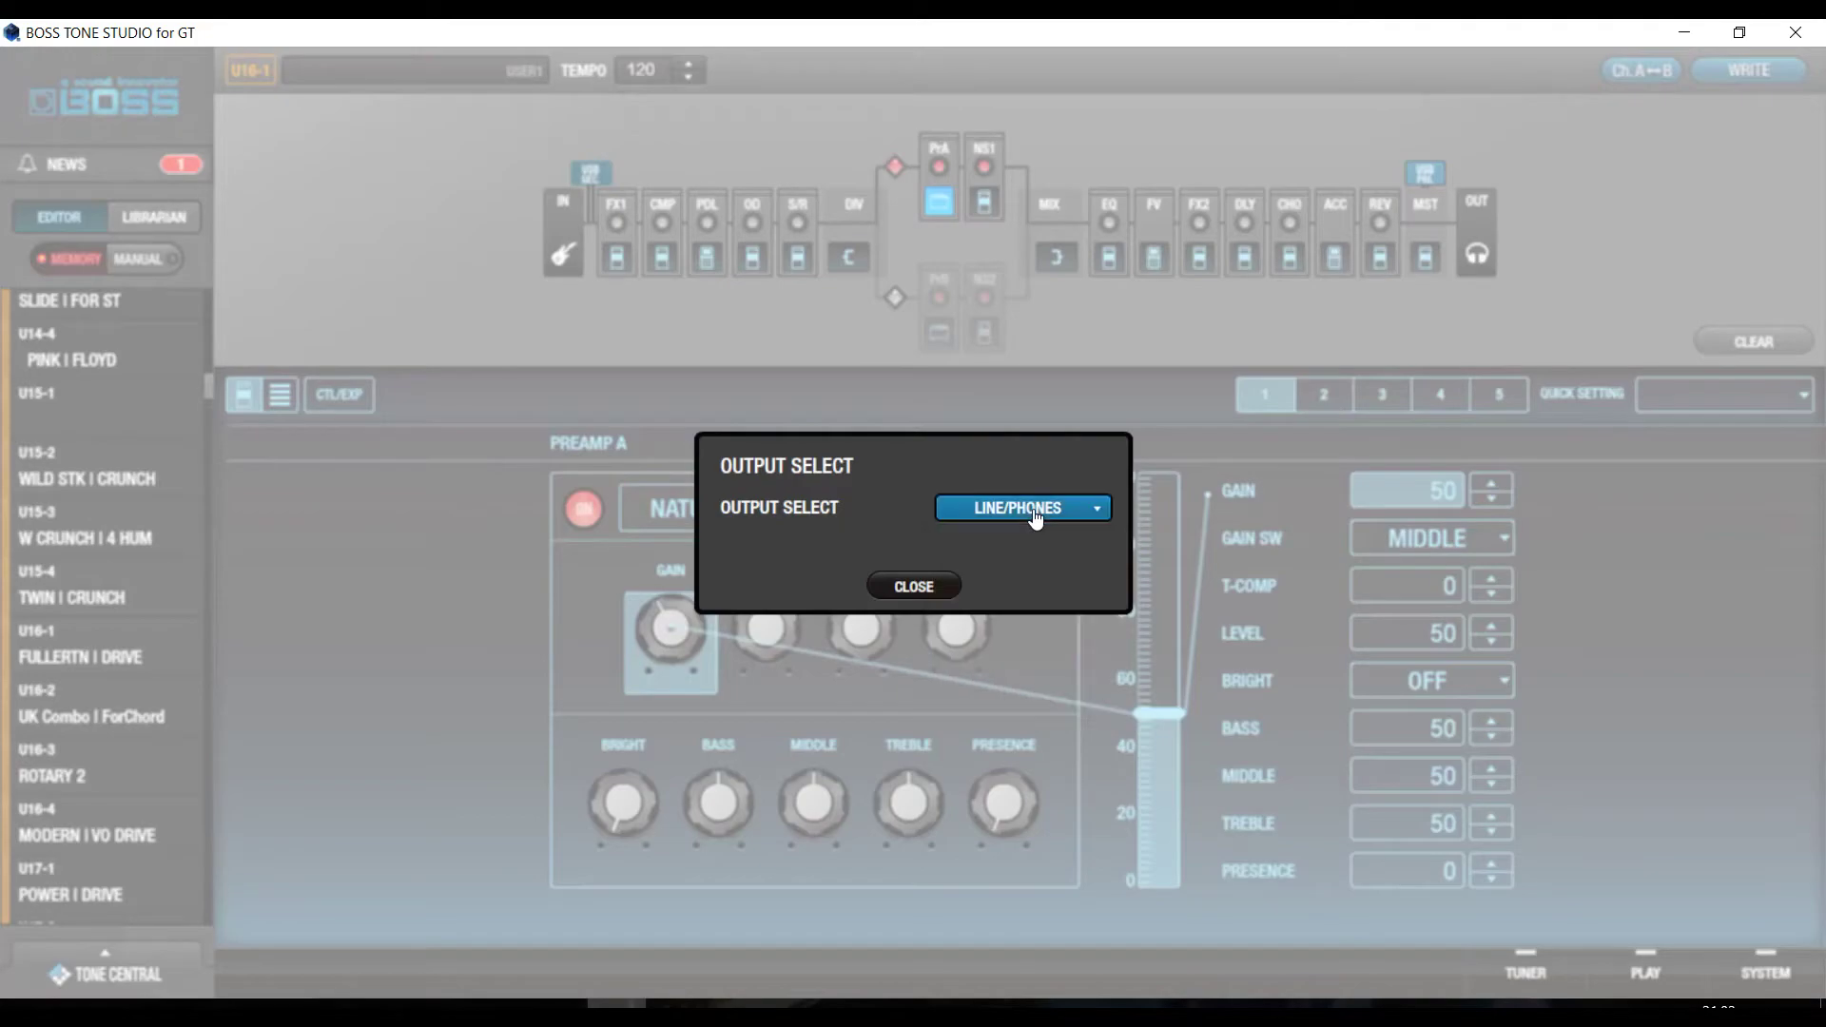
pyautogui.click(918, 586)
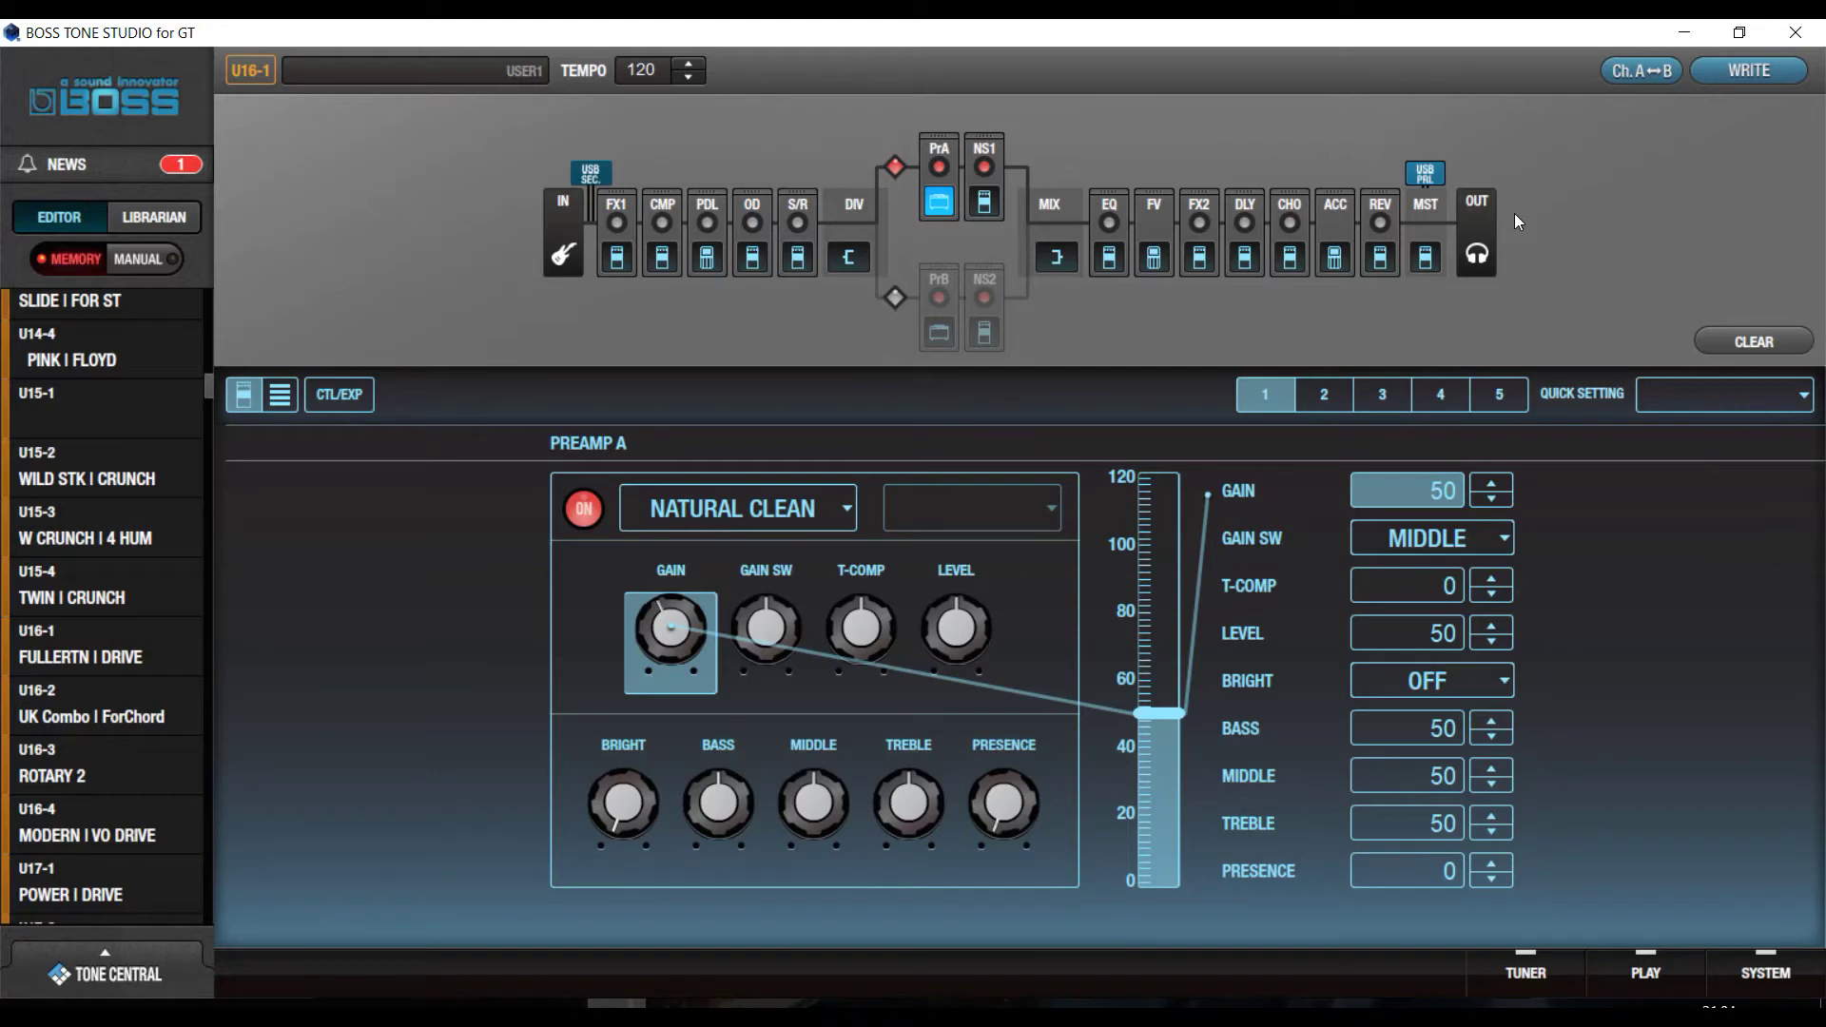
pyautogui.click(894, 299)
pyautogui.click(895, 301)
# Change the Preamp A amp type from NATURAL CLEAN to CLEAN TWIN
pyautogui.click(771, 507)
pyautogui.moveTo(848, 544); pyautogui.dragTo(854, 586)
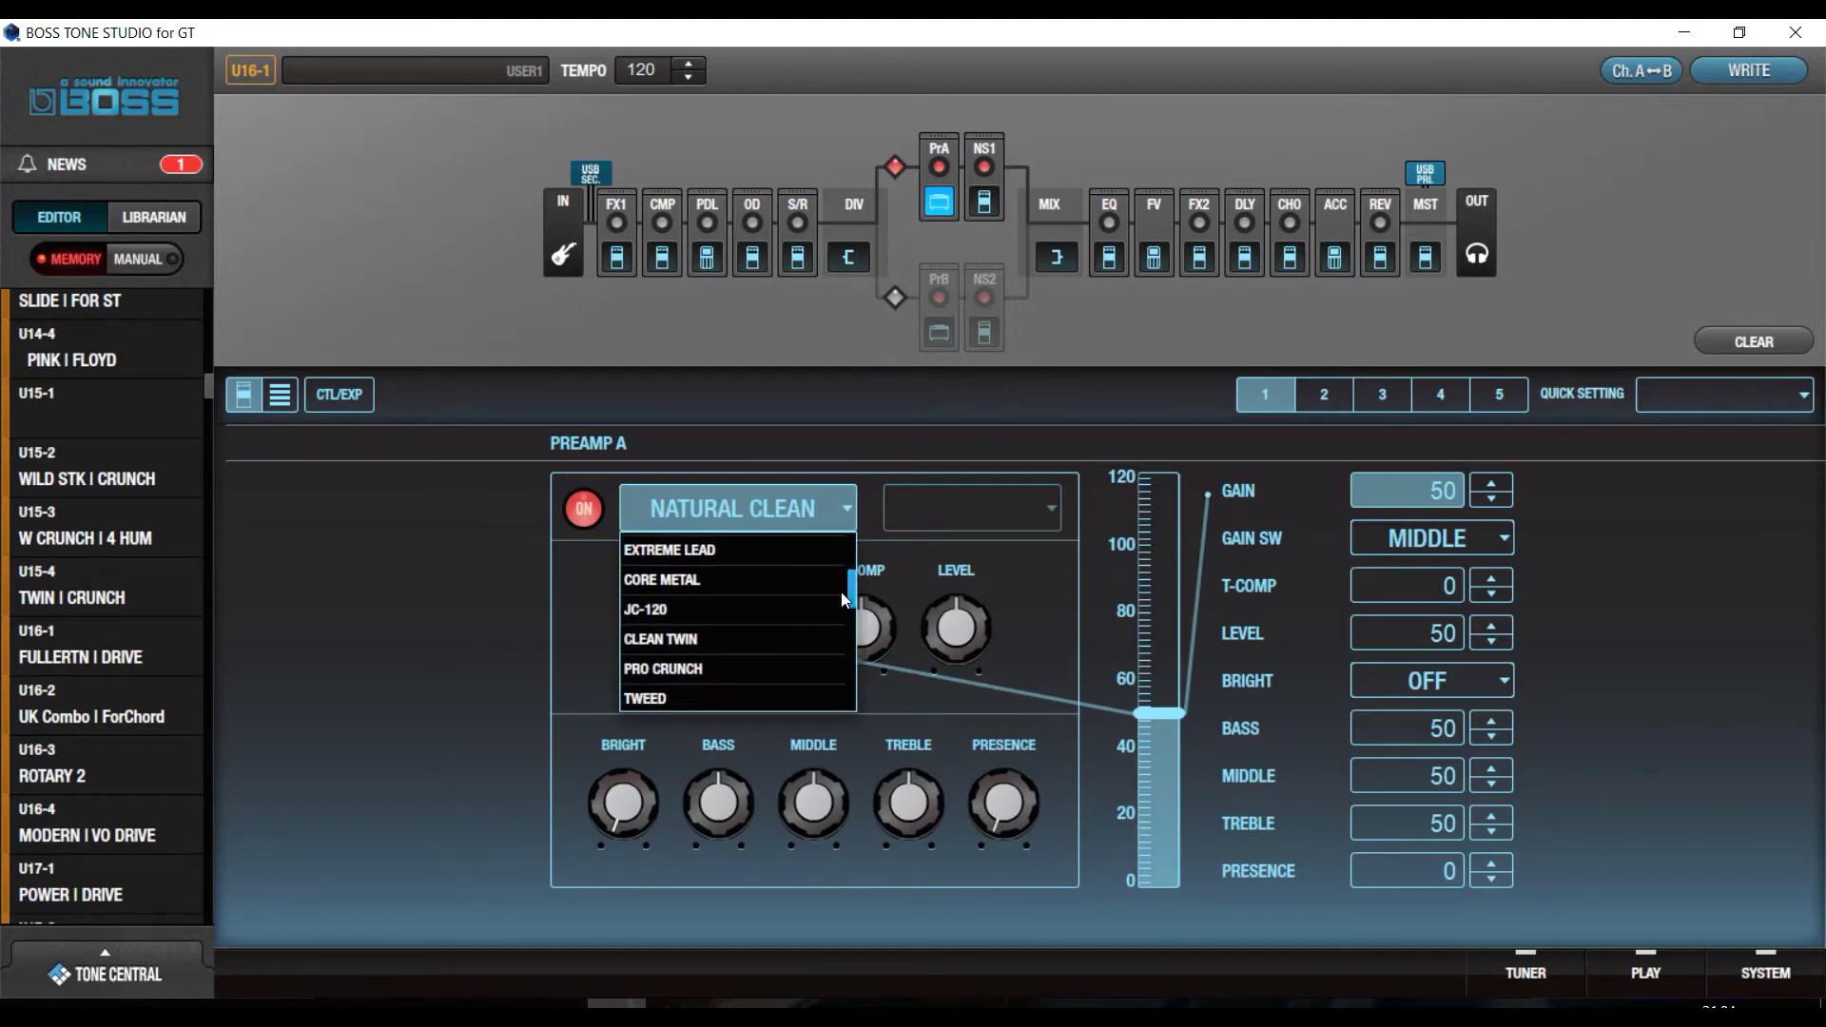
pyautogui.click(681, 636)
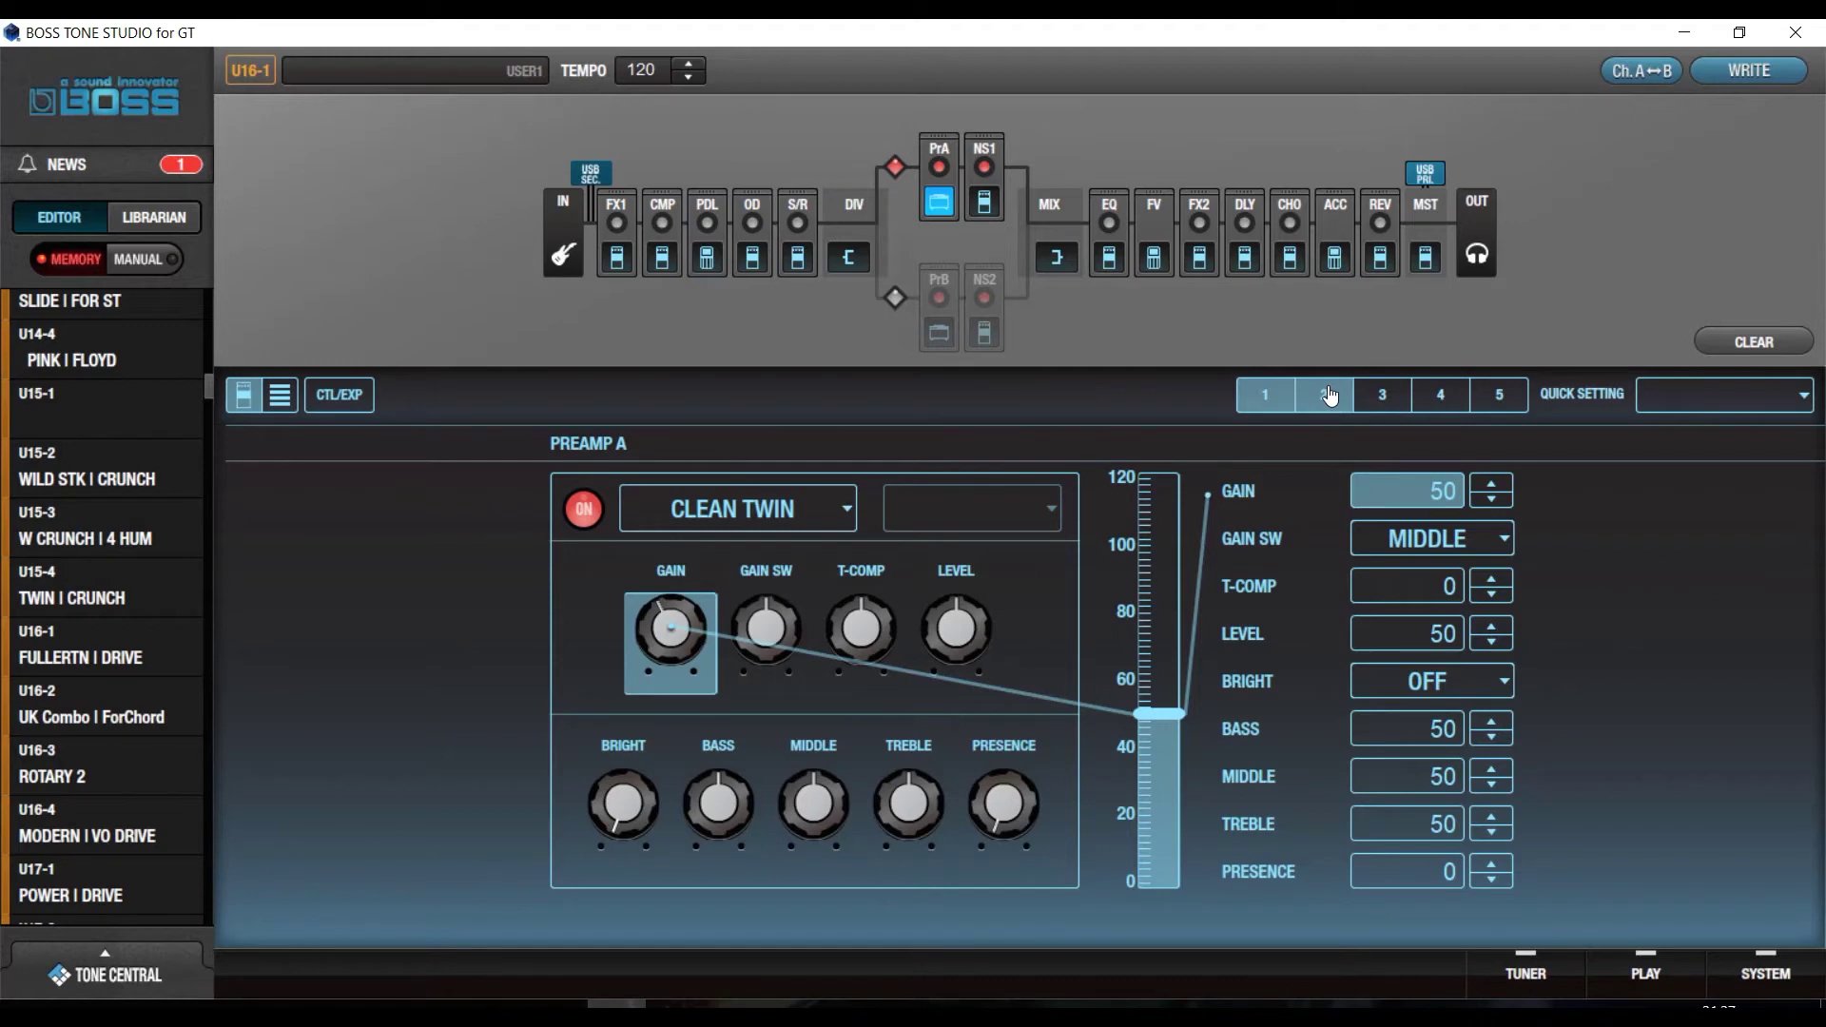
# Give Preamp A a 2x12" speaker cabinet, then select the CMP compressor block
pyautogui.click(1438, 394)
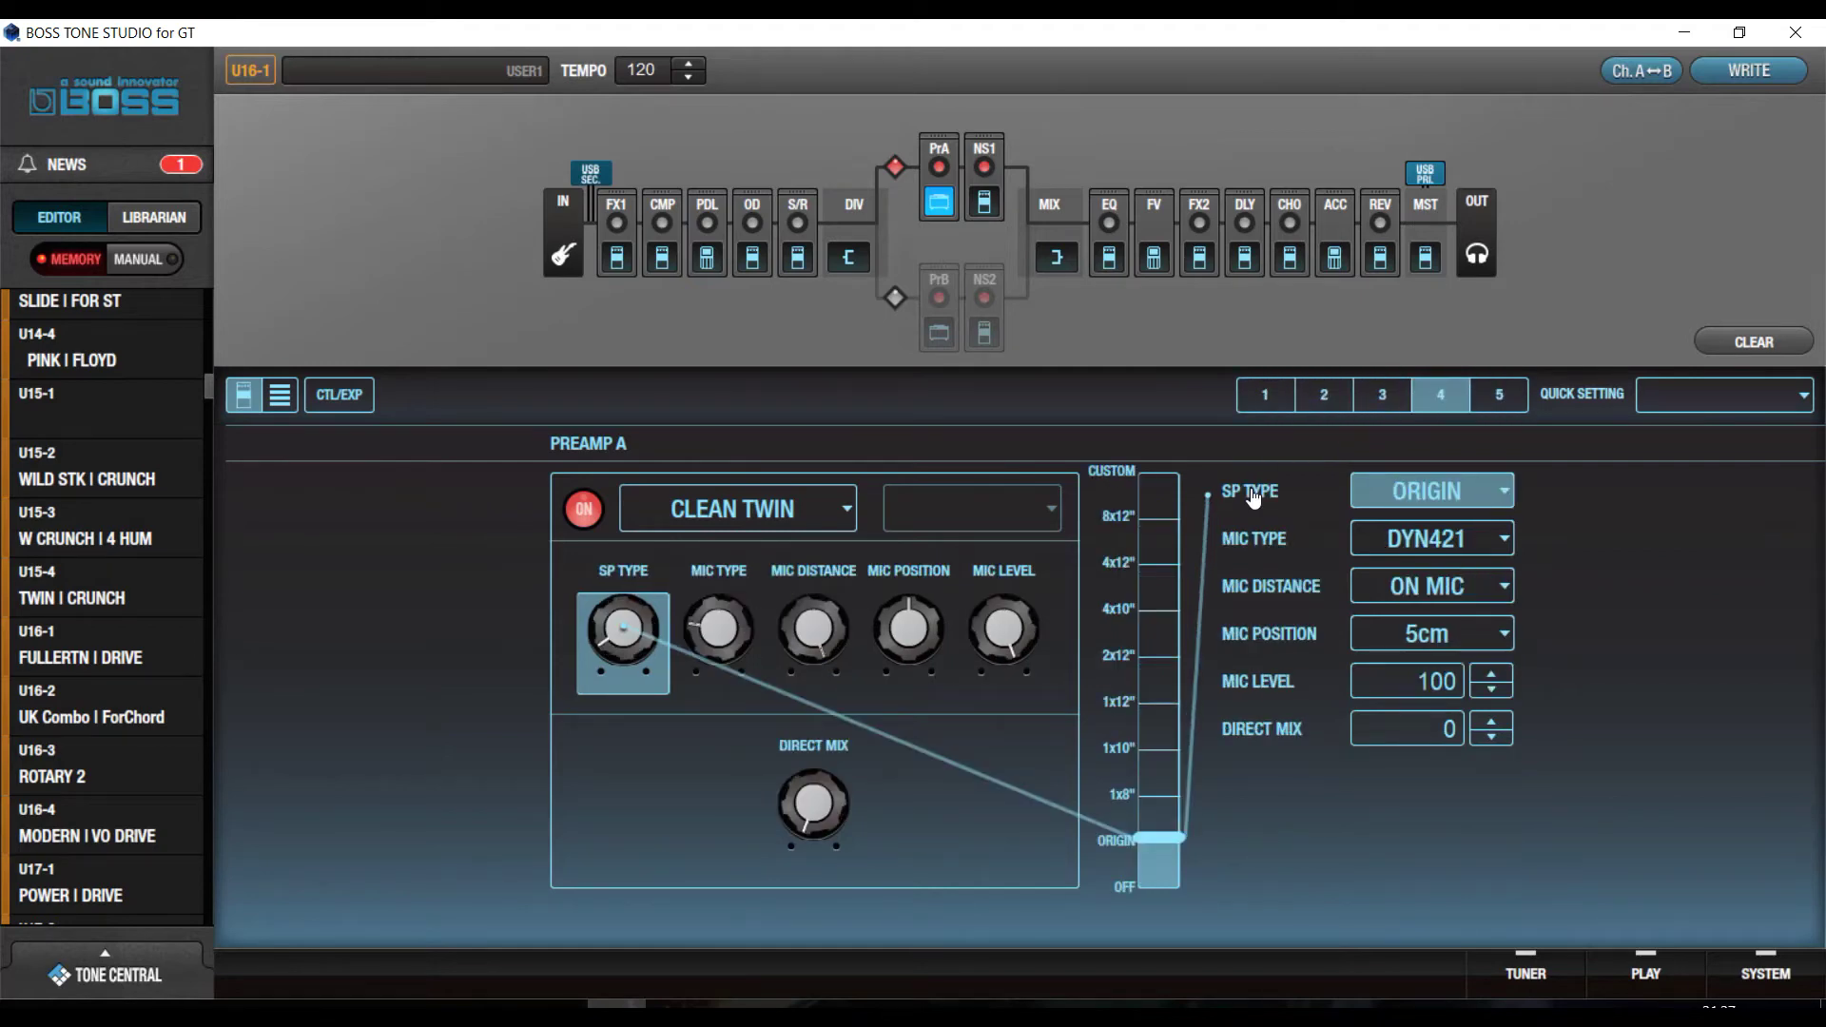
pyautogui.click(1440, 491)
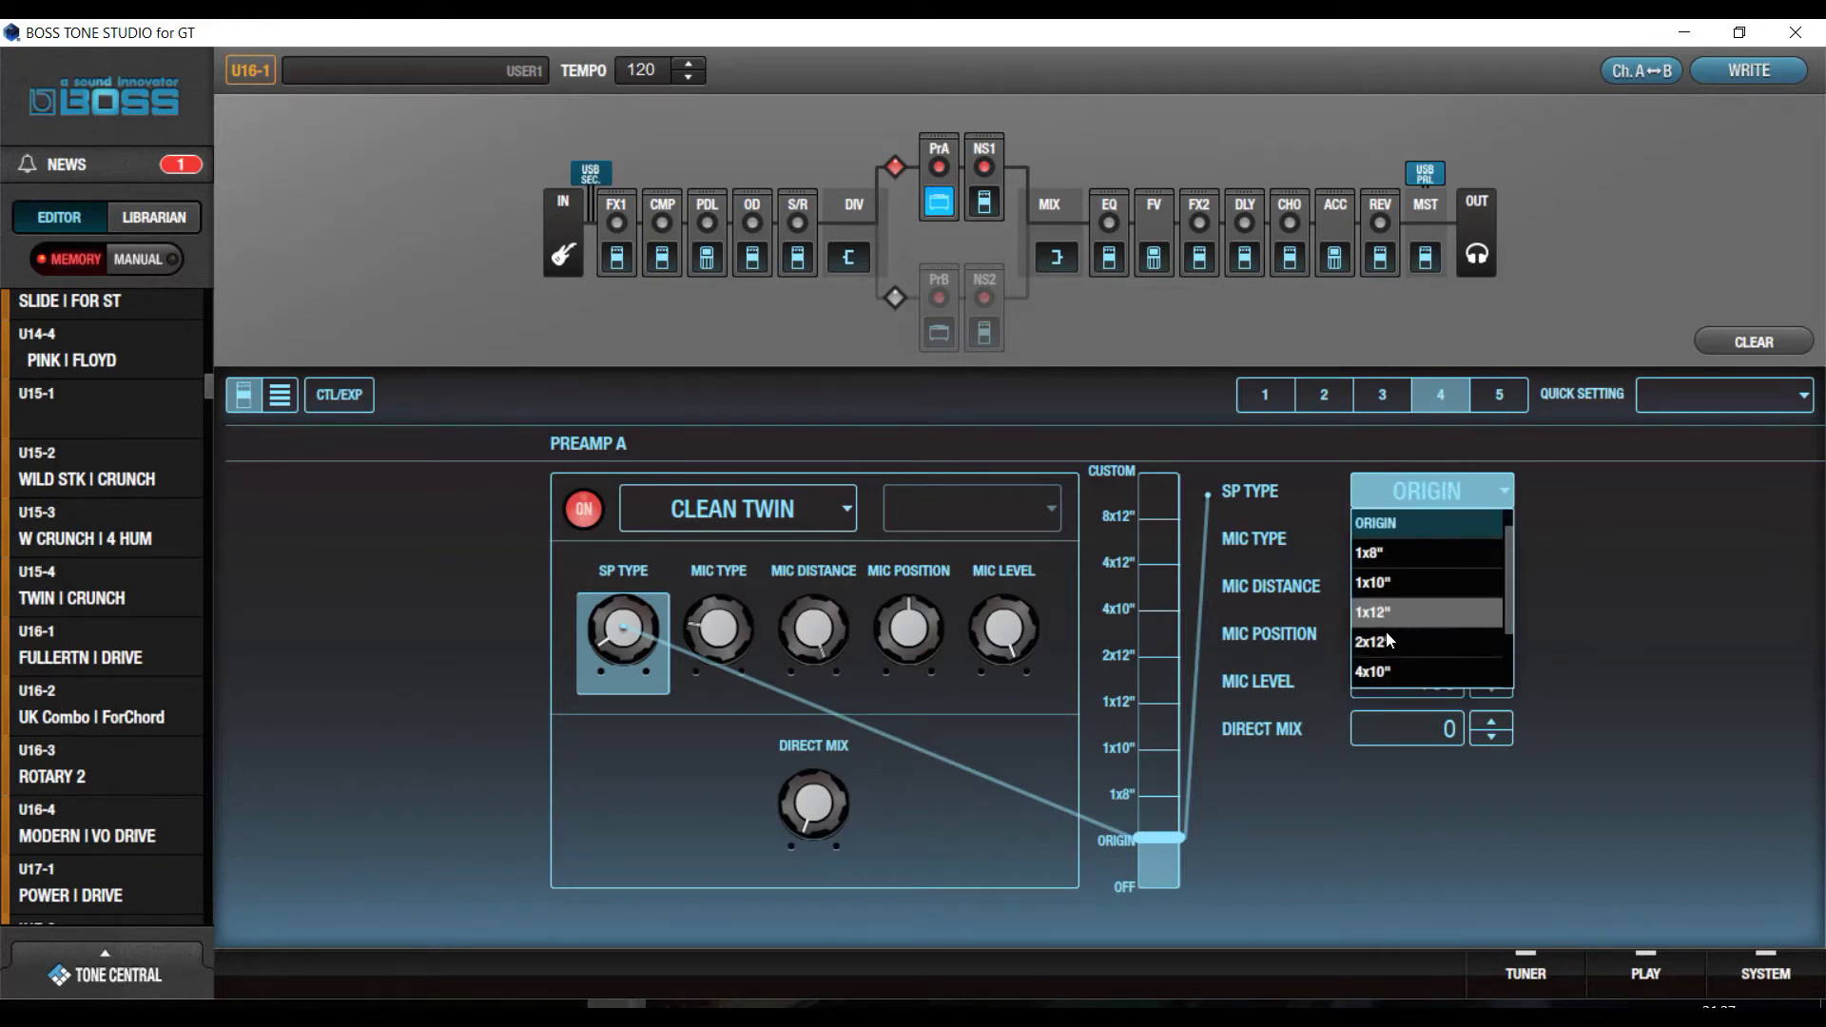
pyautogui.click(1440, 641)
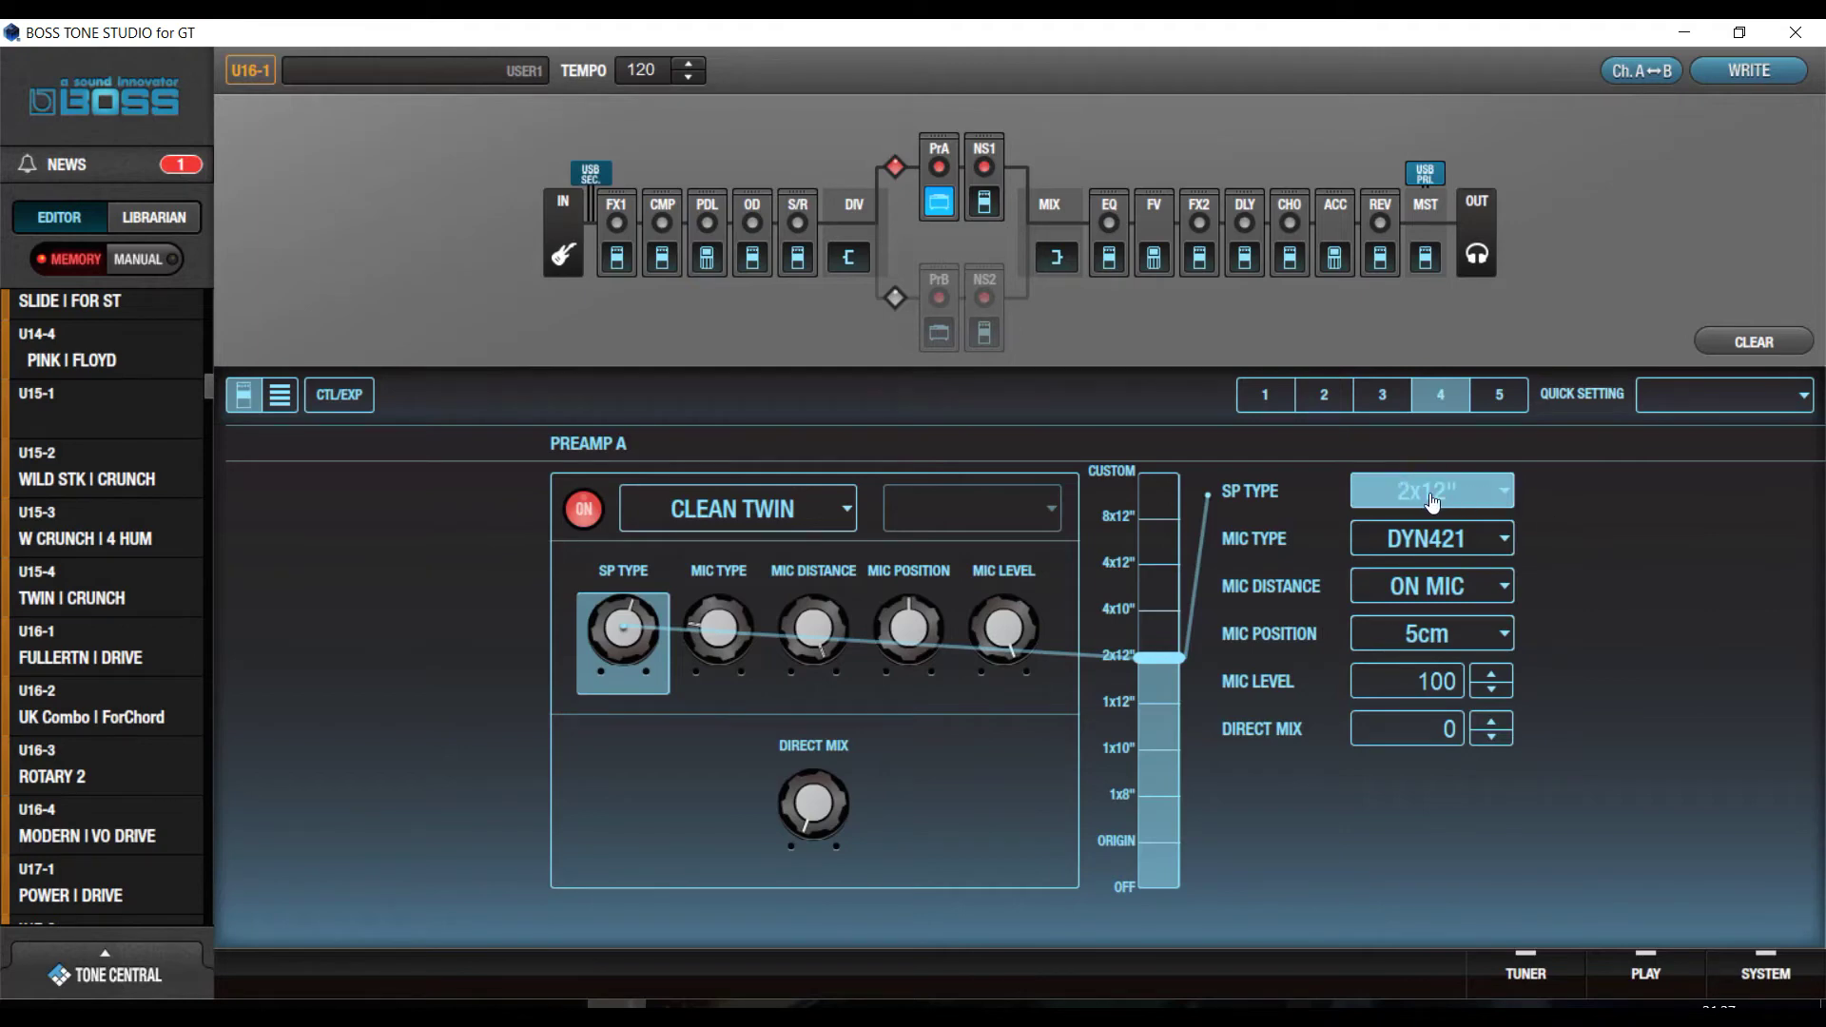
pyautogui.click(1399, 495)
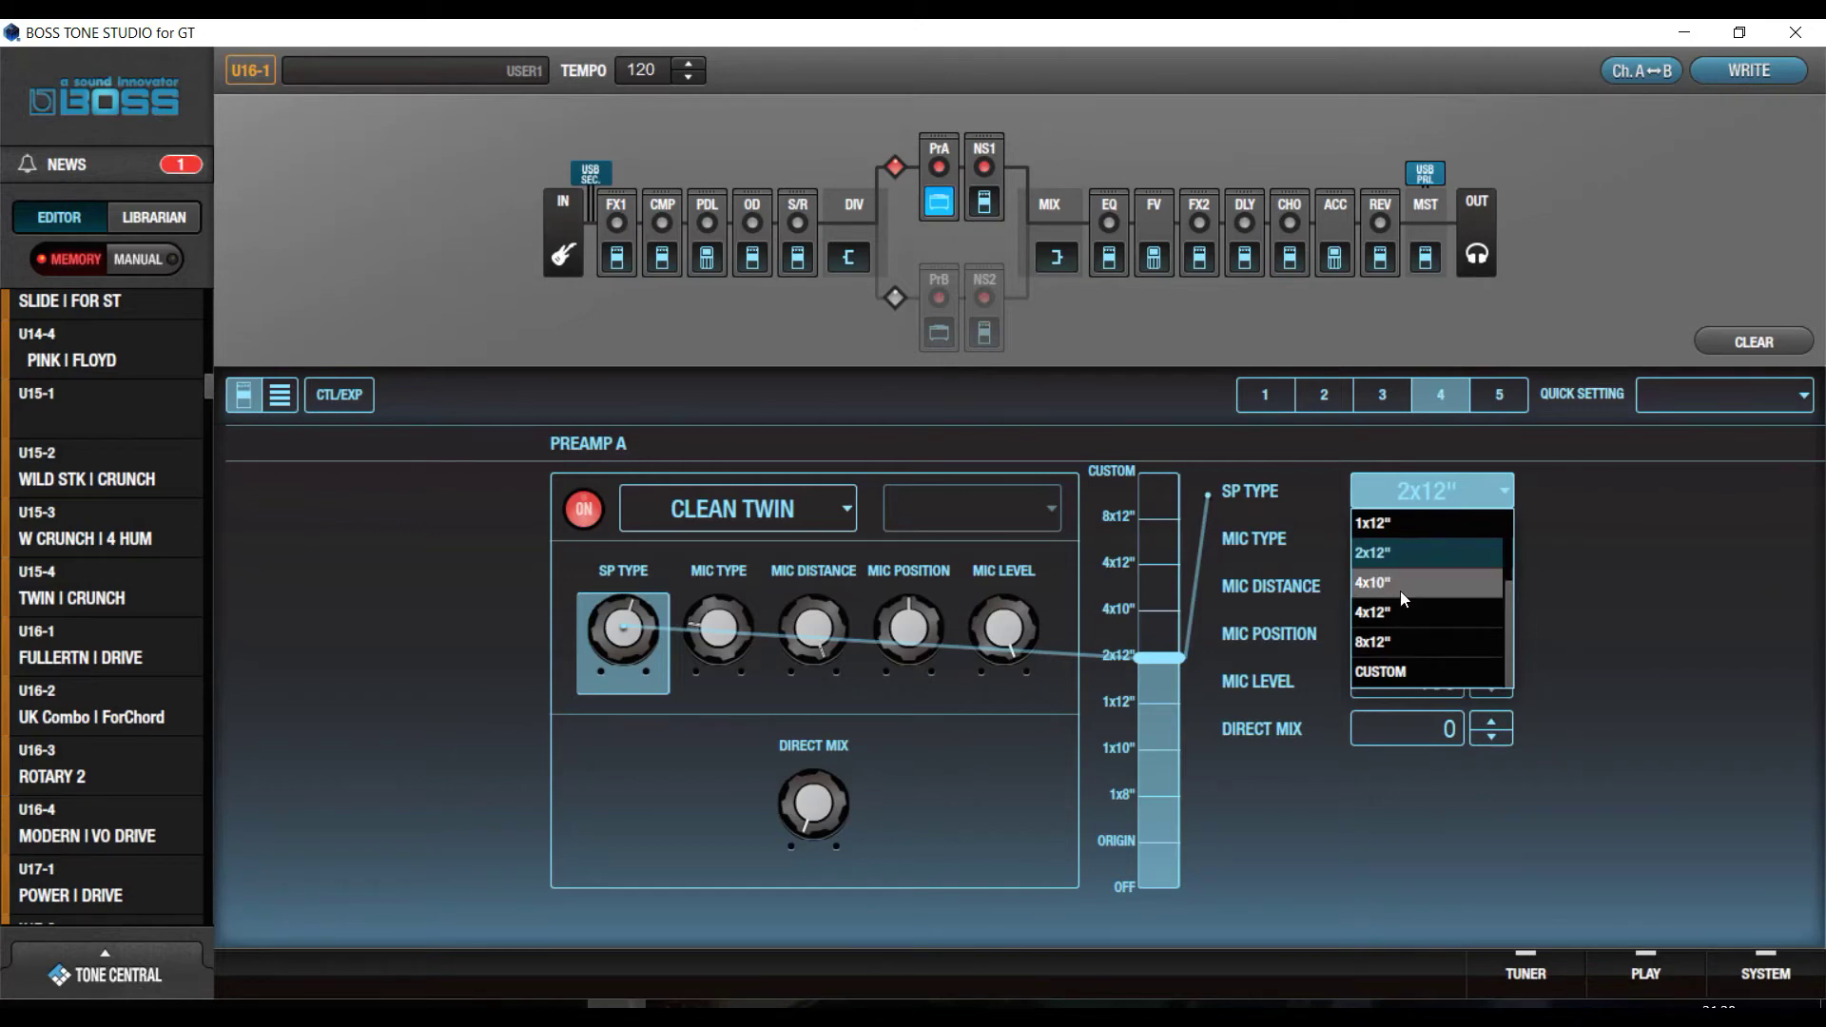
pyautogui.click(1598, 545)
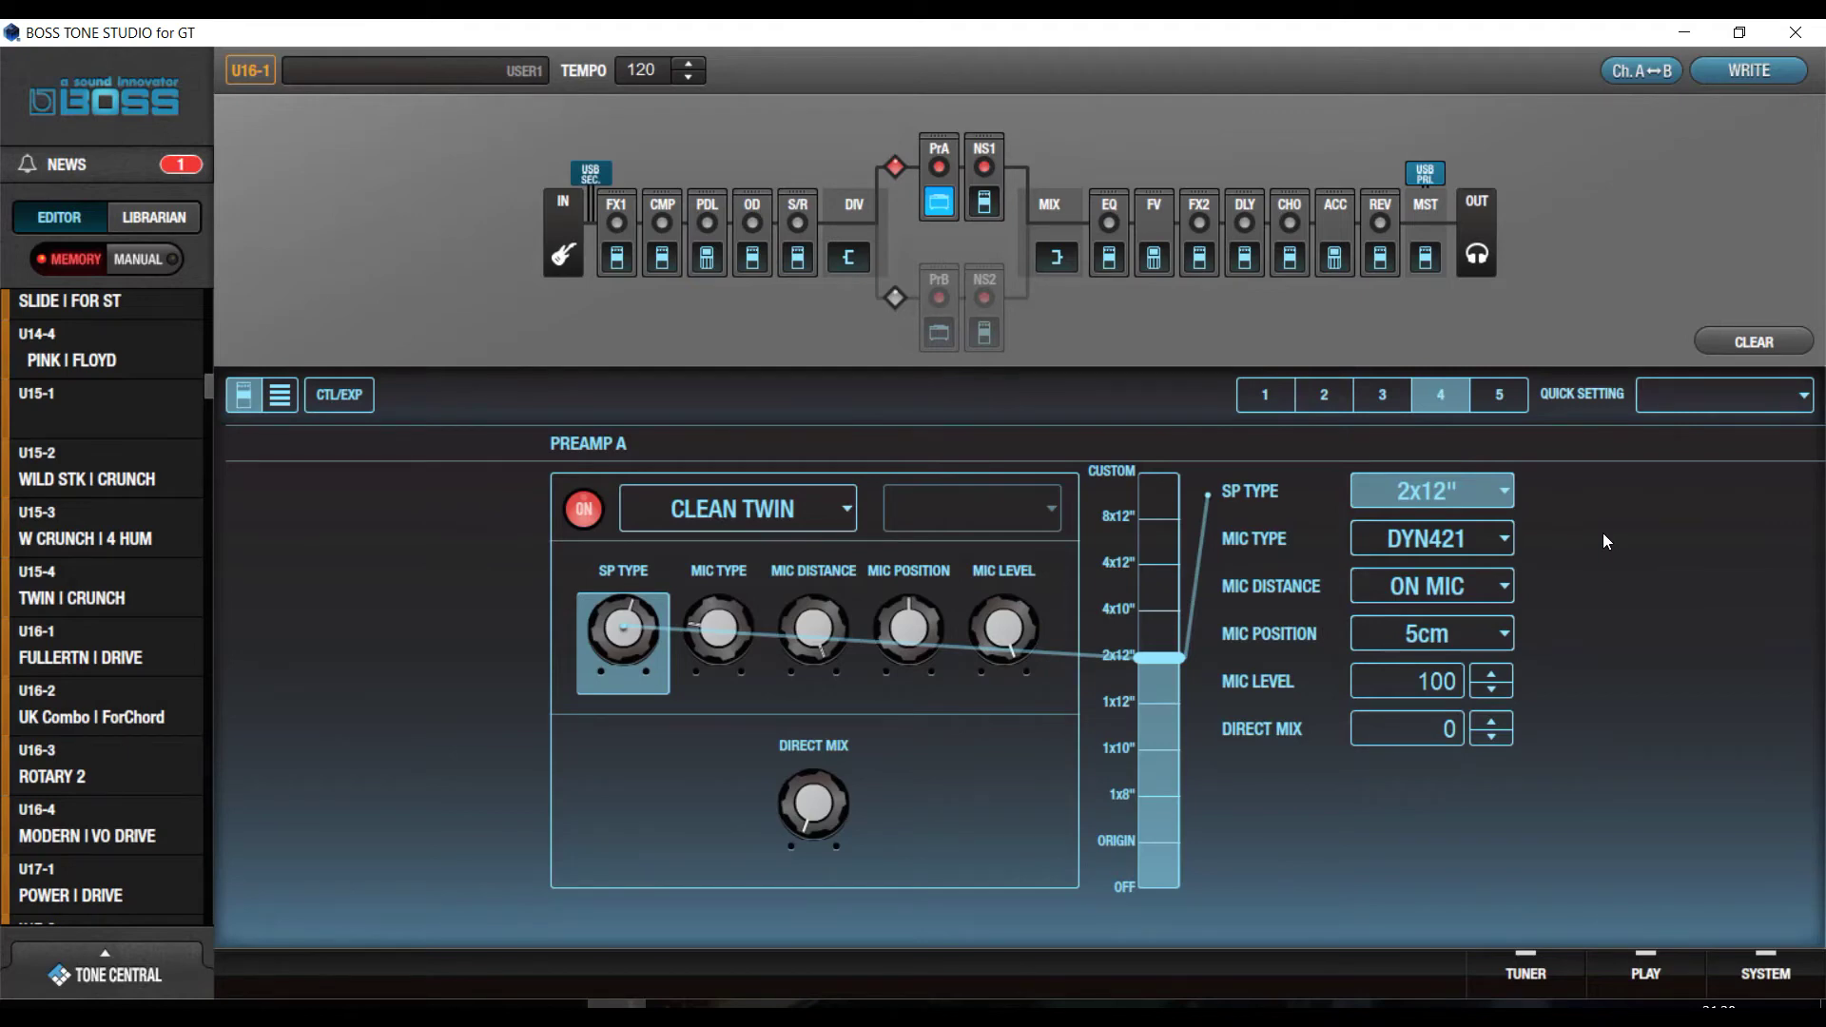
pyautogui.click(653, 259)
# Set the compressor type to STEREO COMP and switch it on
pyautogui.click(789, 510)
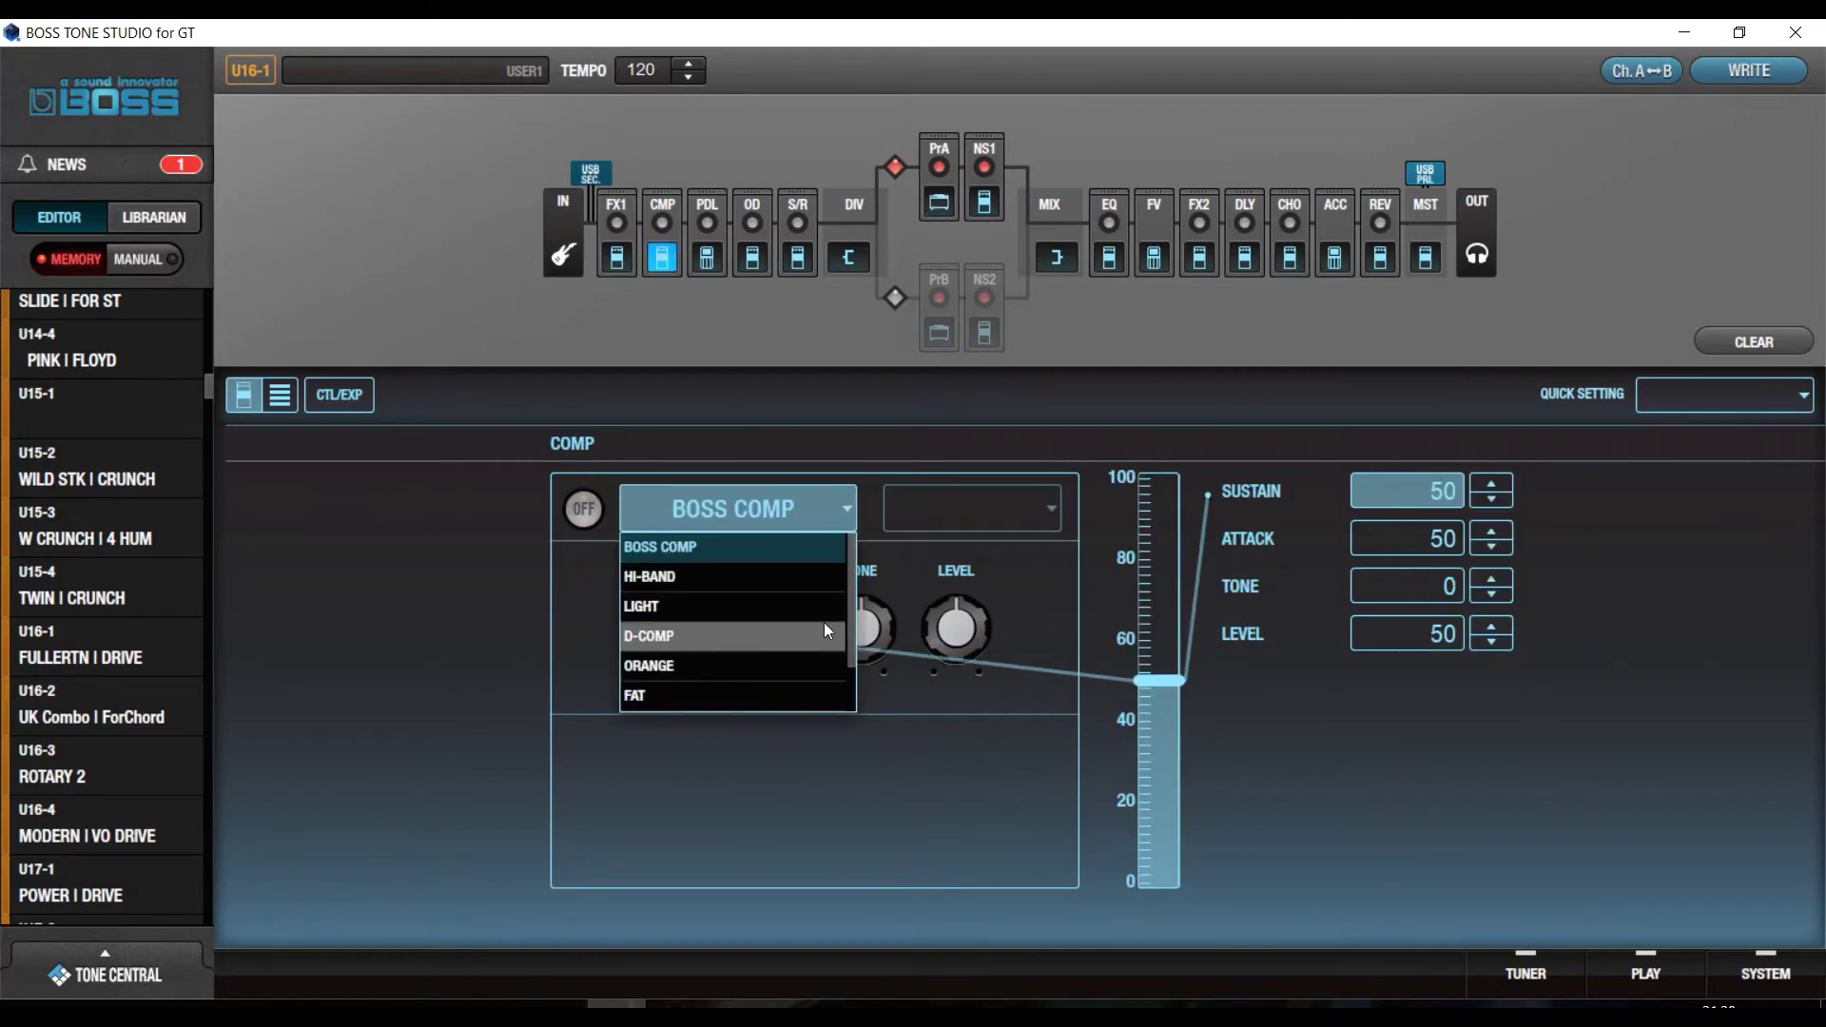
pyautogui.moveTo(852, 597); pyautogui.dragTo(762, 686)
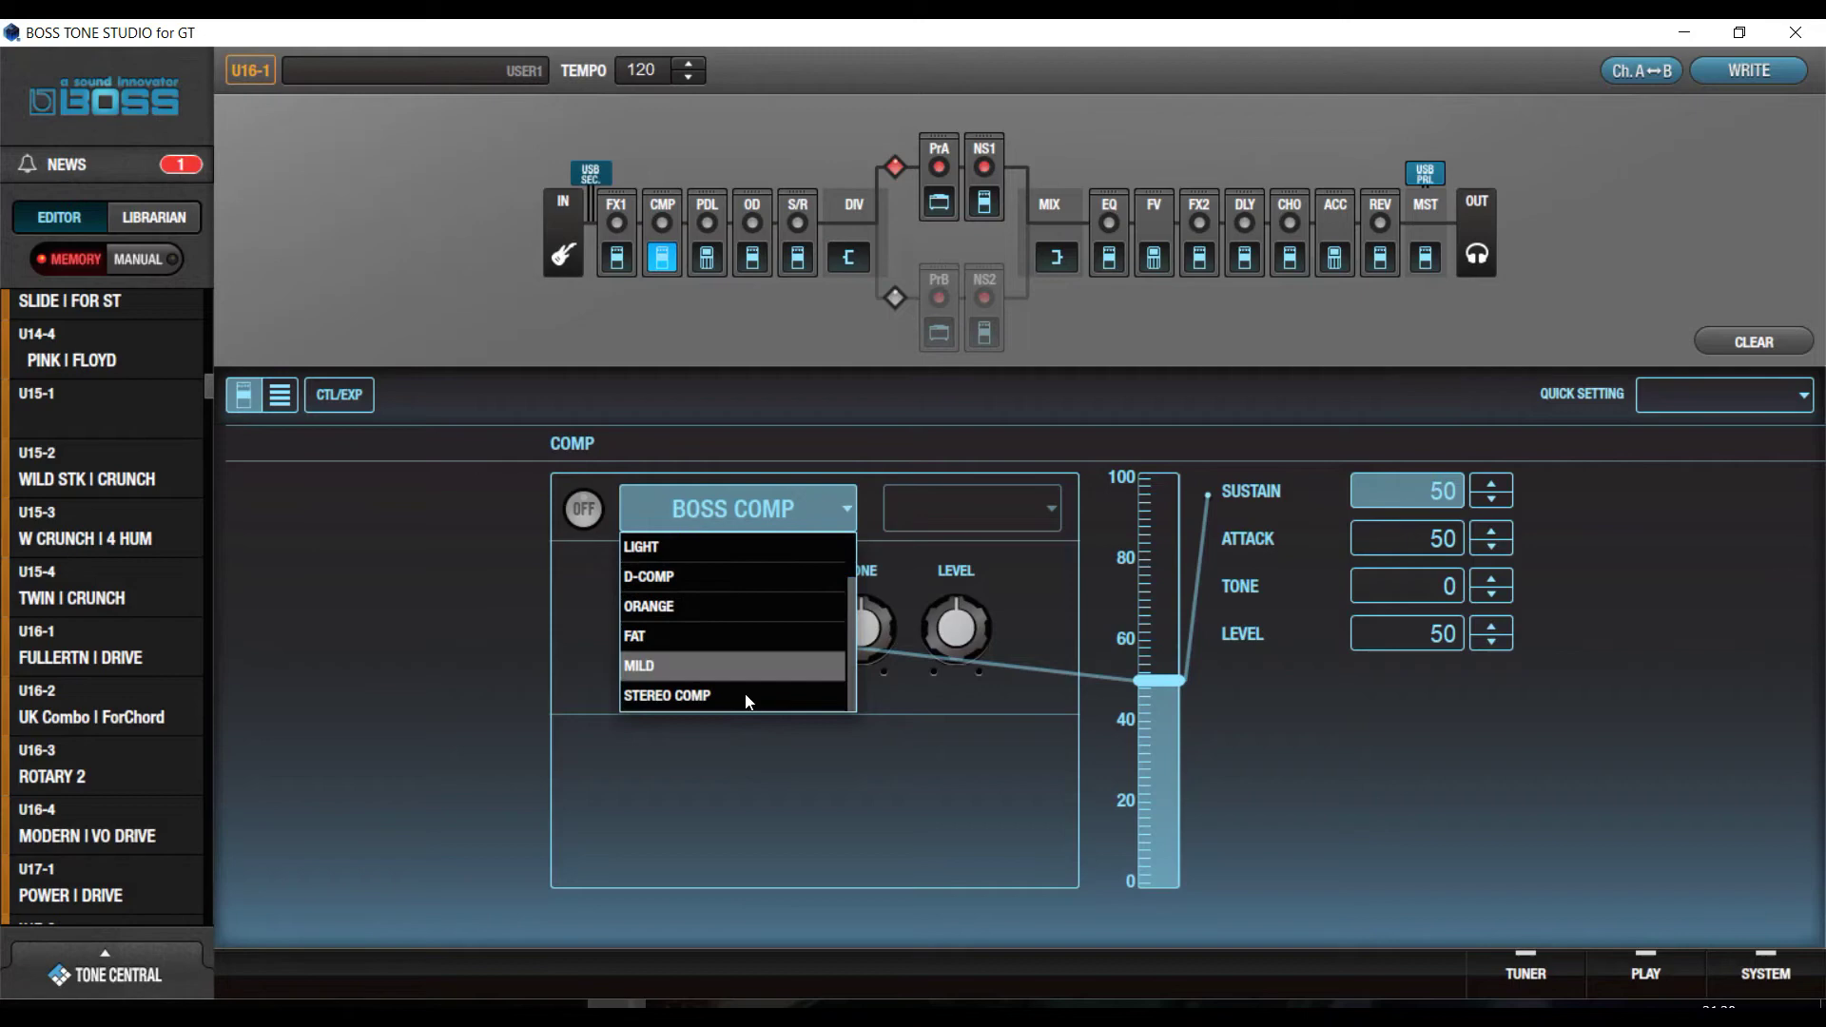
pyautogui.click(717, 697)
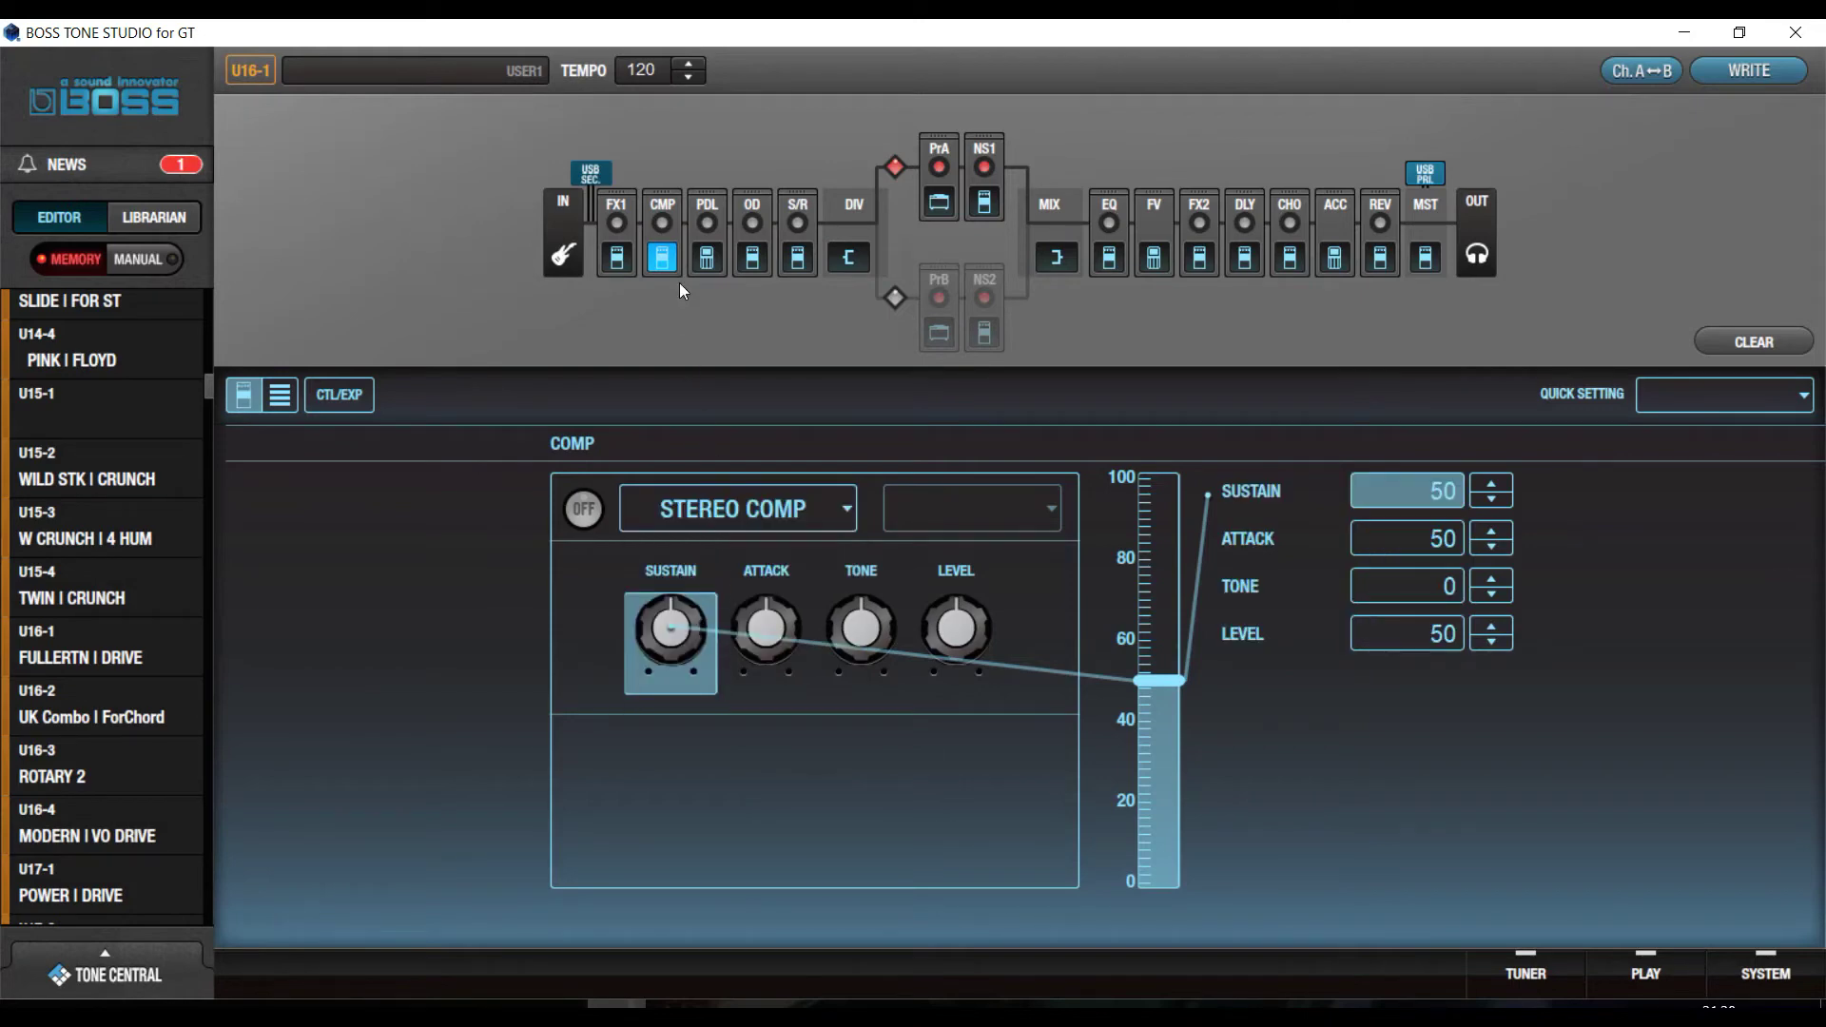
pyautogui.click(662, 249)
# Turn the reverb on with effect level 40, and move chorus ahead of delay
pyautogui.click(1380, 256)
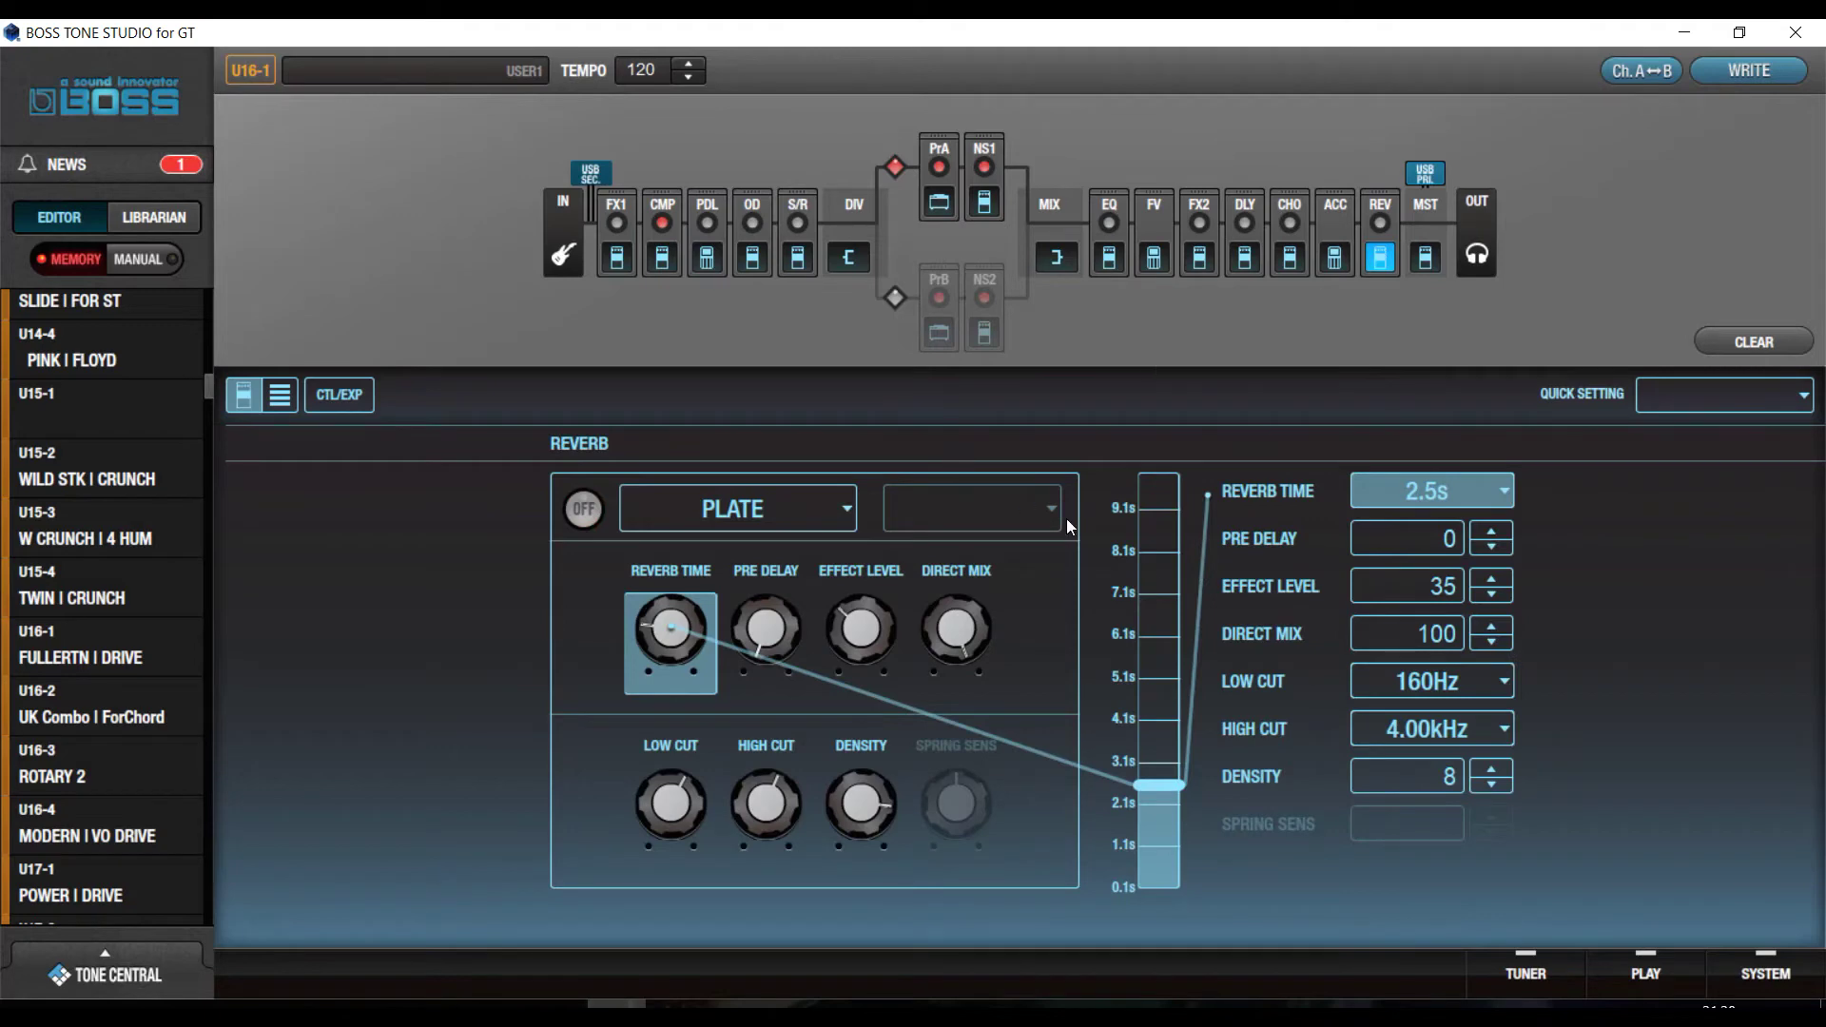
pyautogui.click(1379, 221)
pyautogui.doubleClick(1418, 588)
pyautogui.write('40')
pyautogui.press('Return')
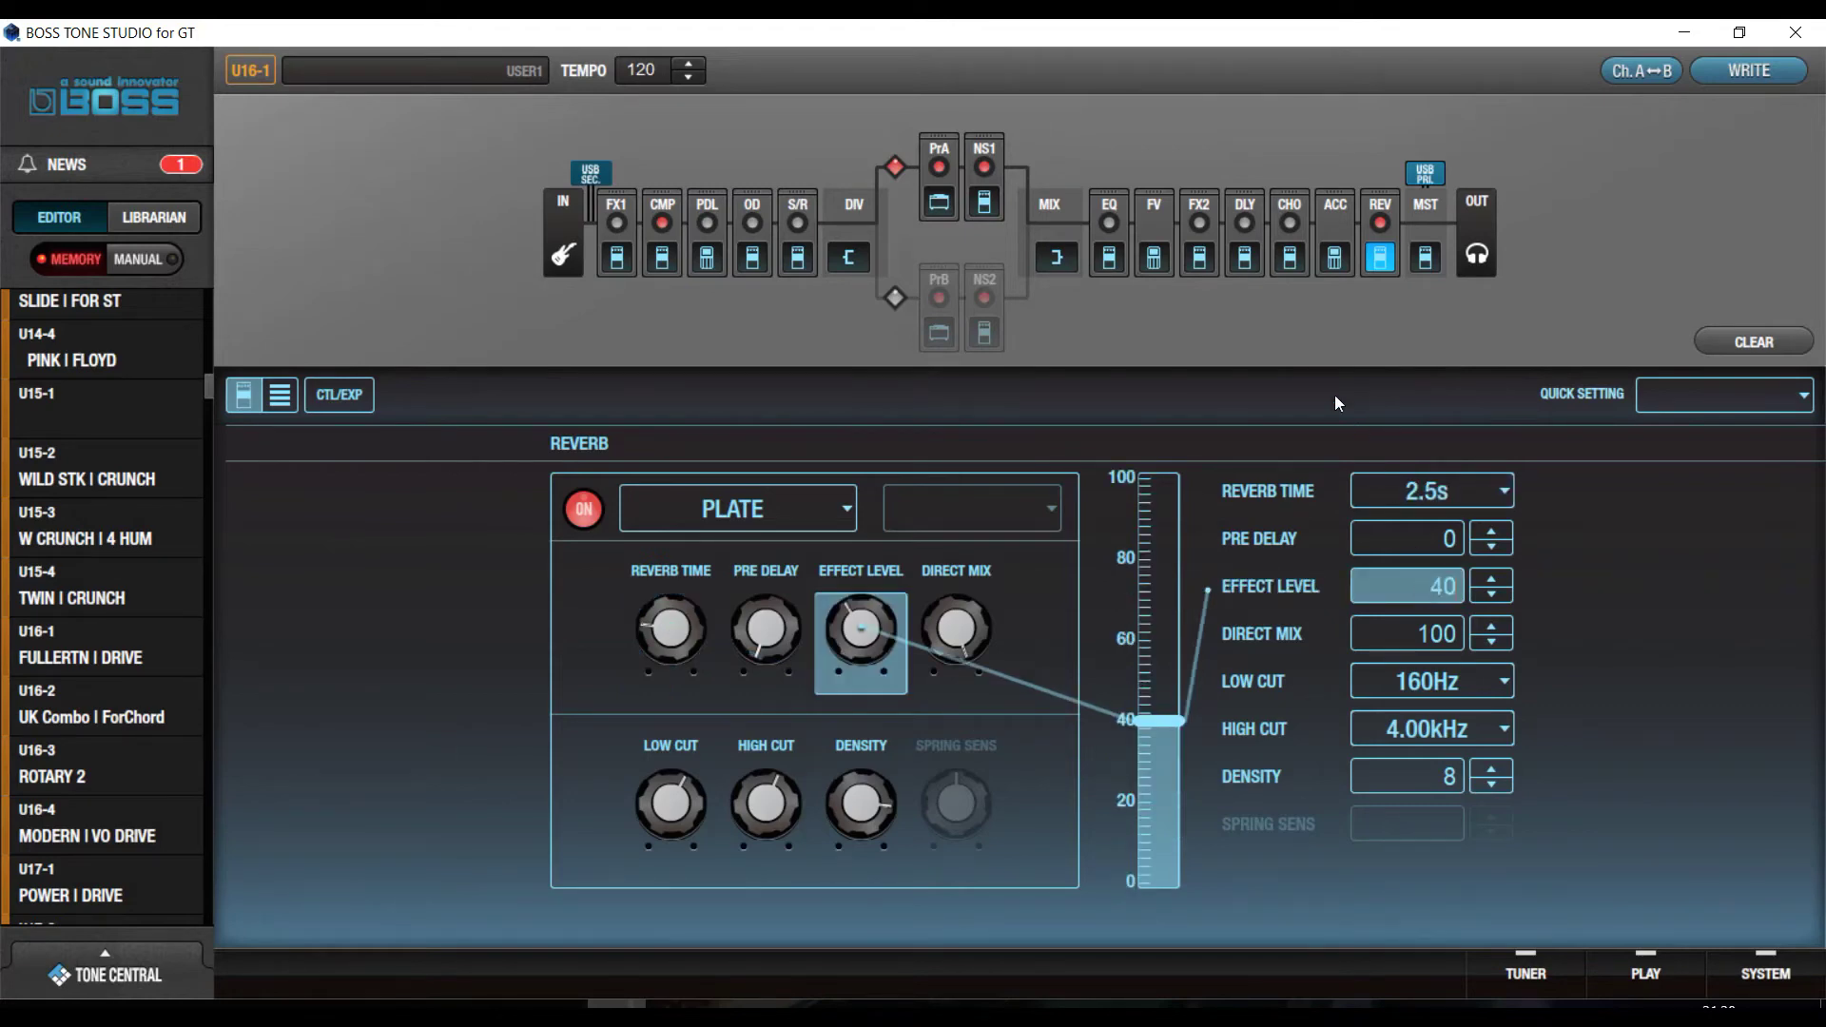
pyautogui.moveTo(1293, 205); pyautogui.dragTo(1223, 206)
# Apply the U02:STEREO CHO chorus quick setting (STEREO1, Rate 40, Depth 50) and switch chorus on
pyautogui.click(1244, 254)
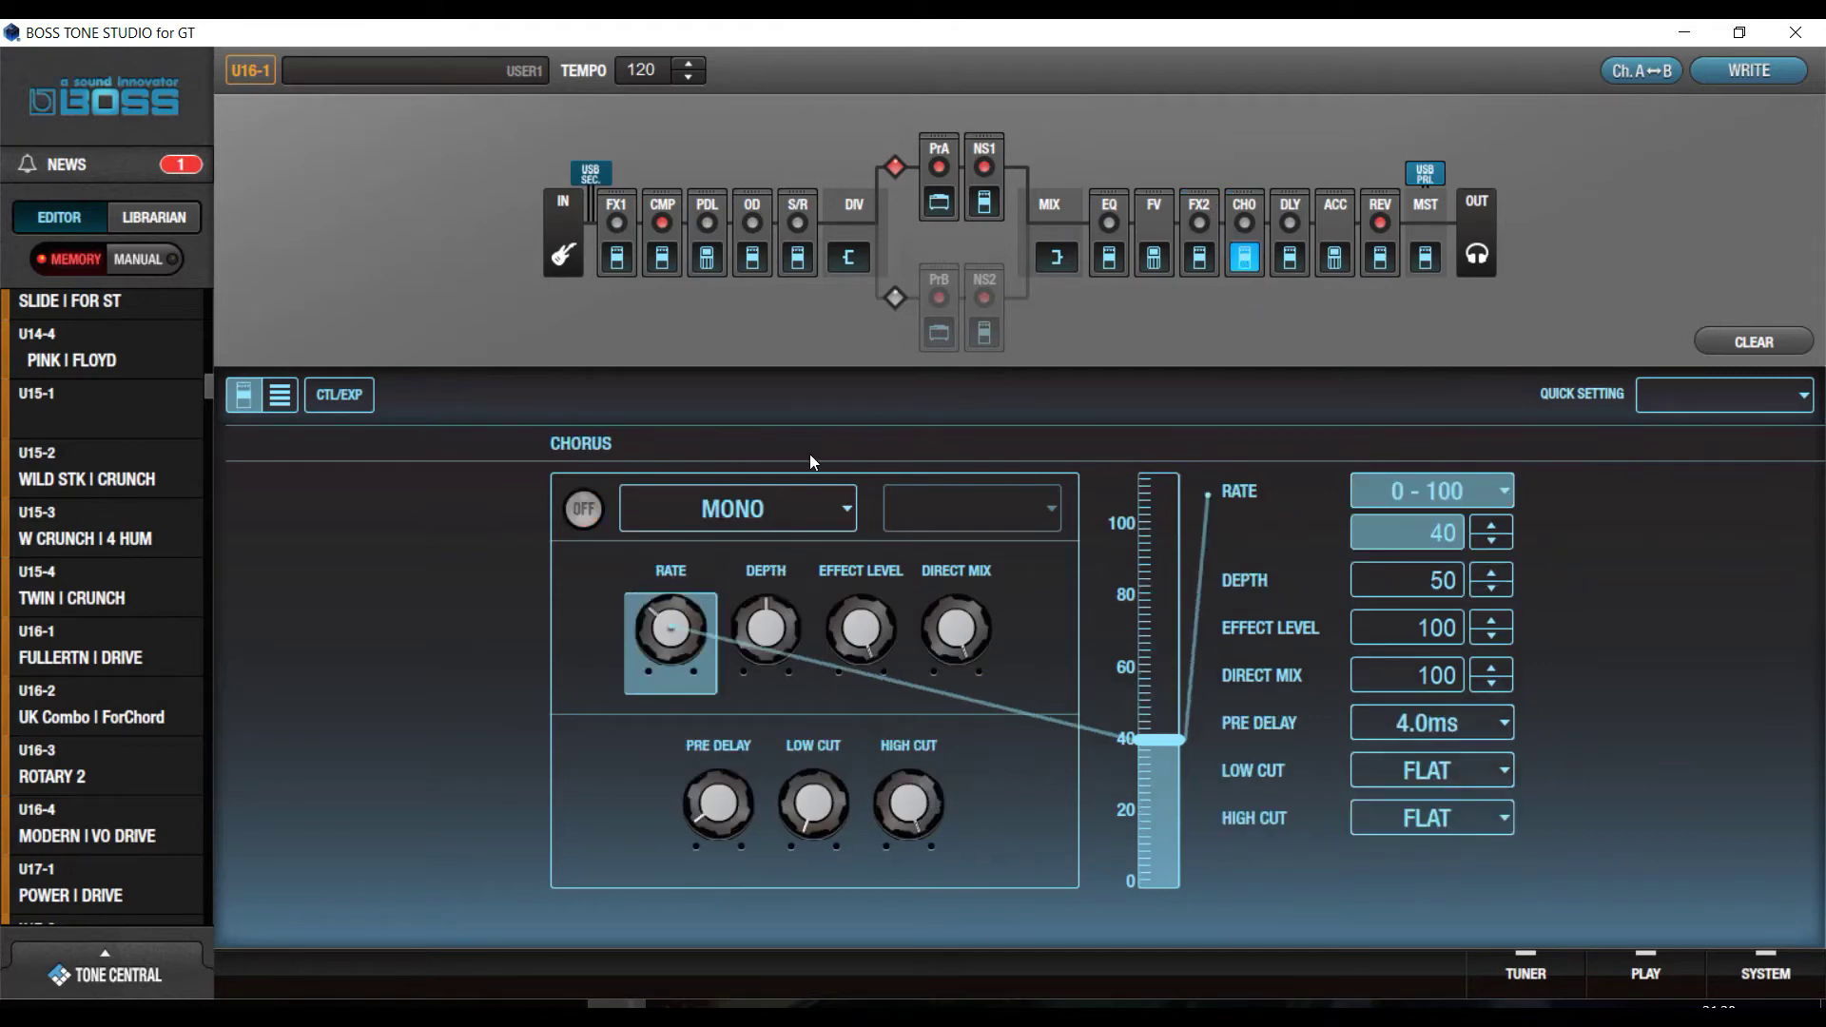
pyautogui.click(790, 501)
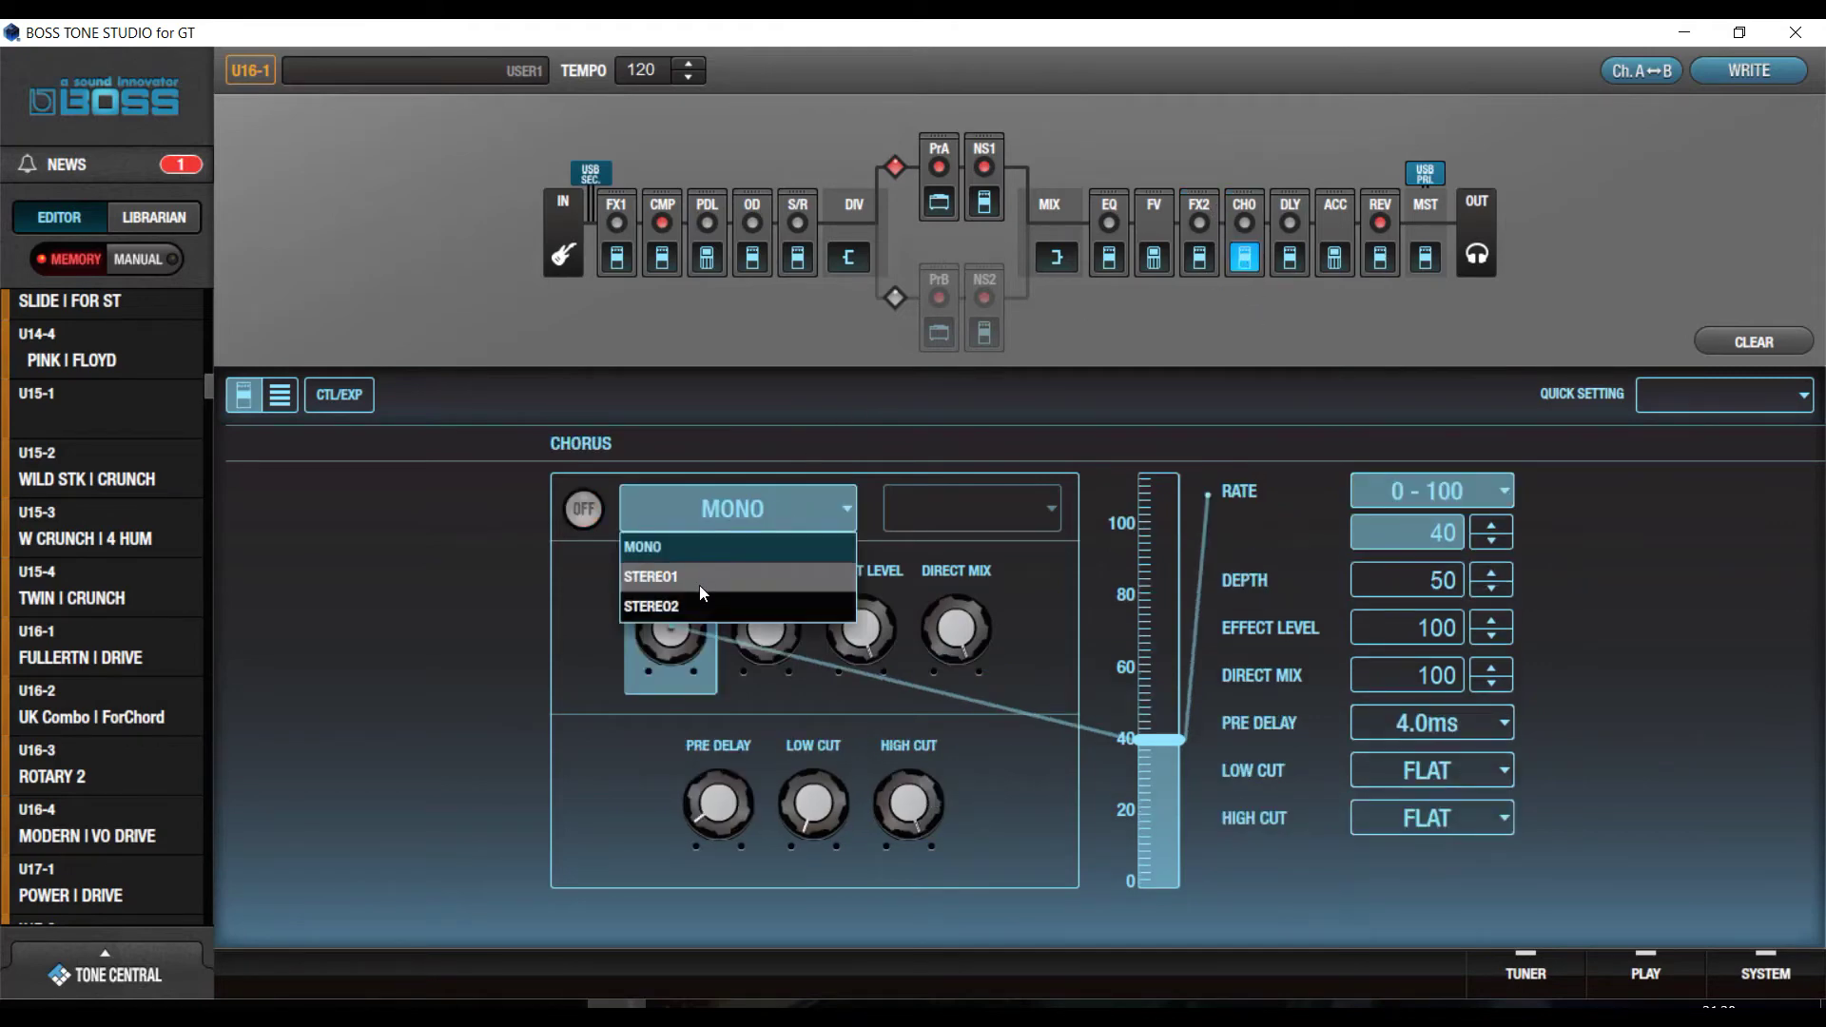
pyautogui.click(744, 519)
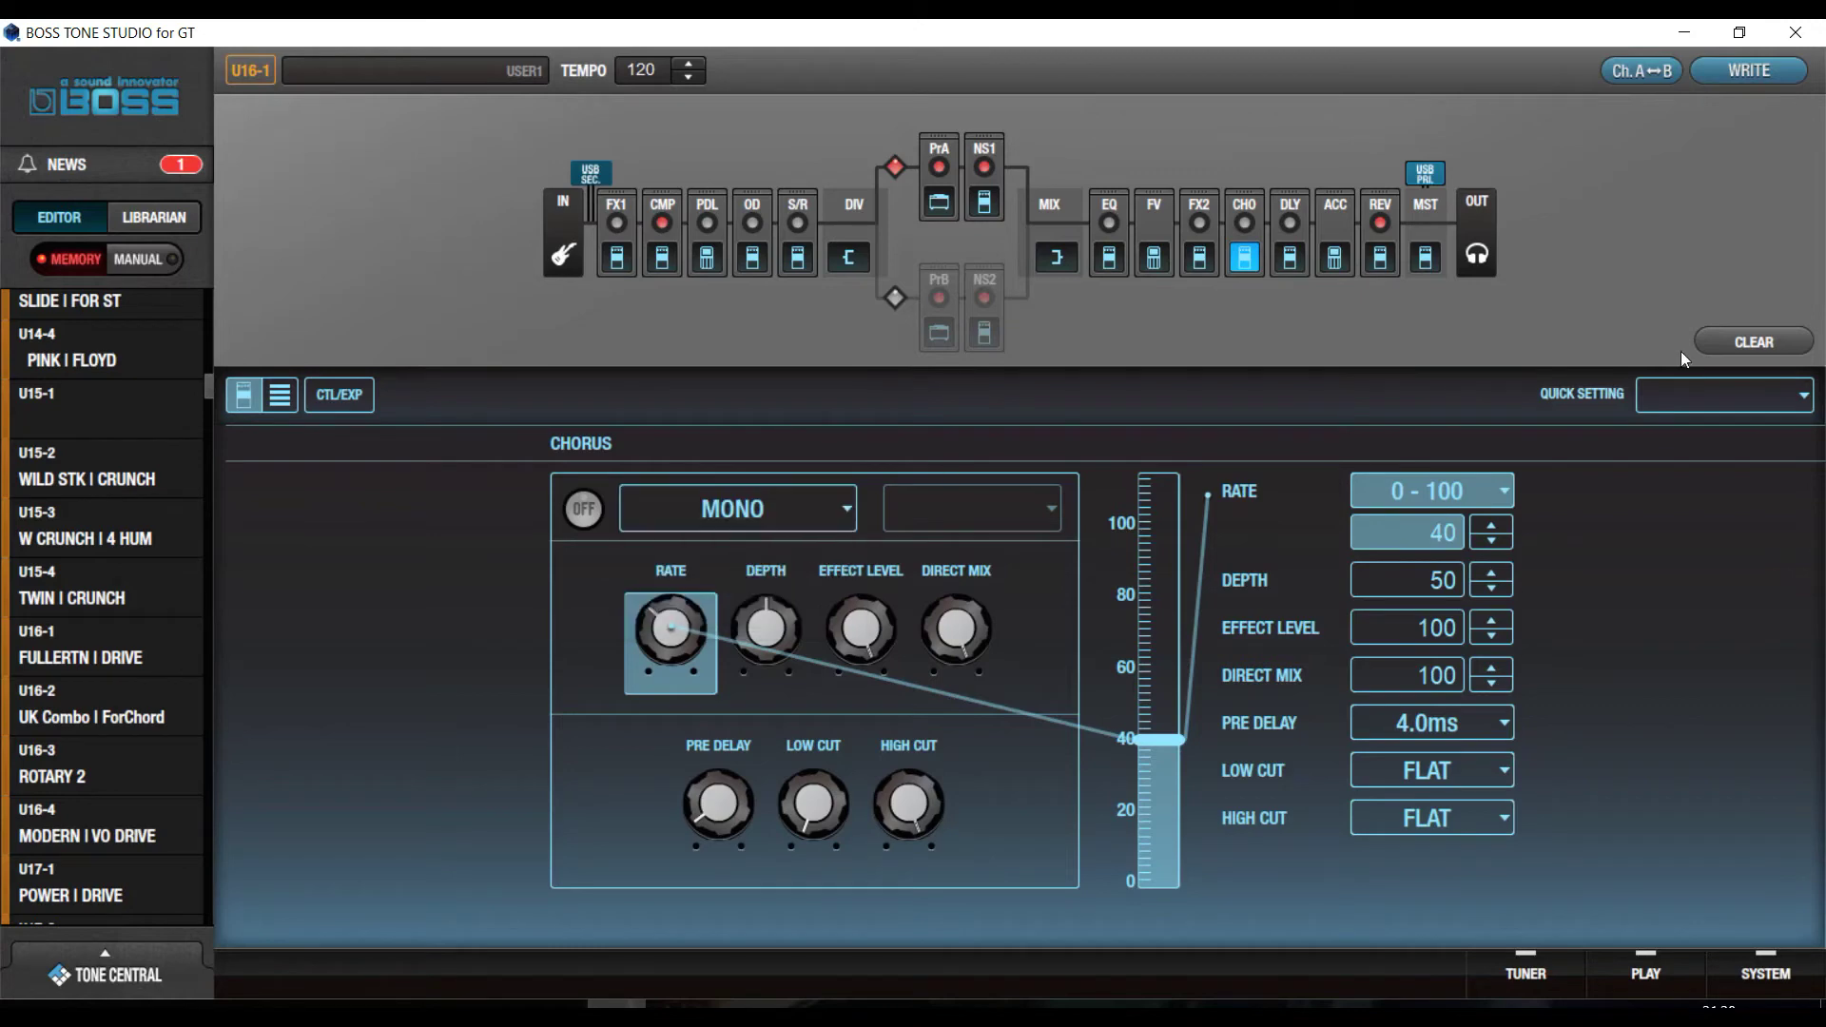
pyautogui.click(1711, 411)
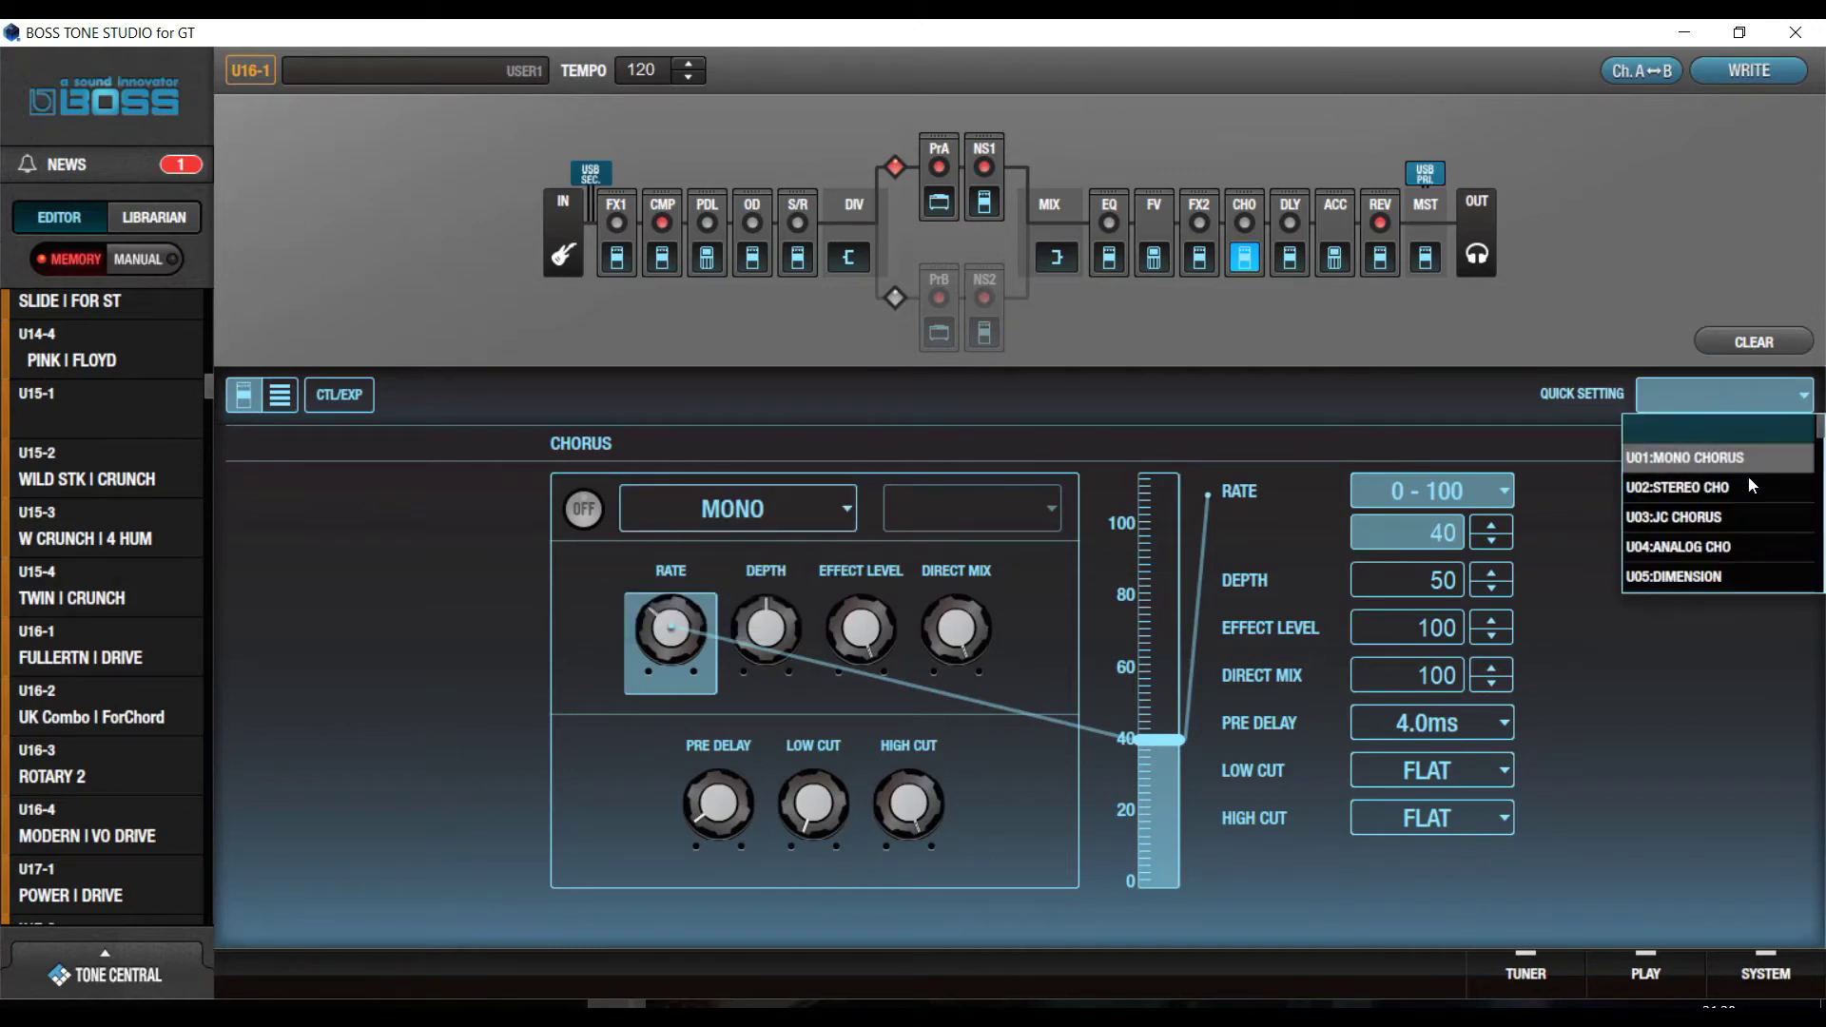
pyautogui.click(1711, 489)
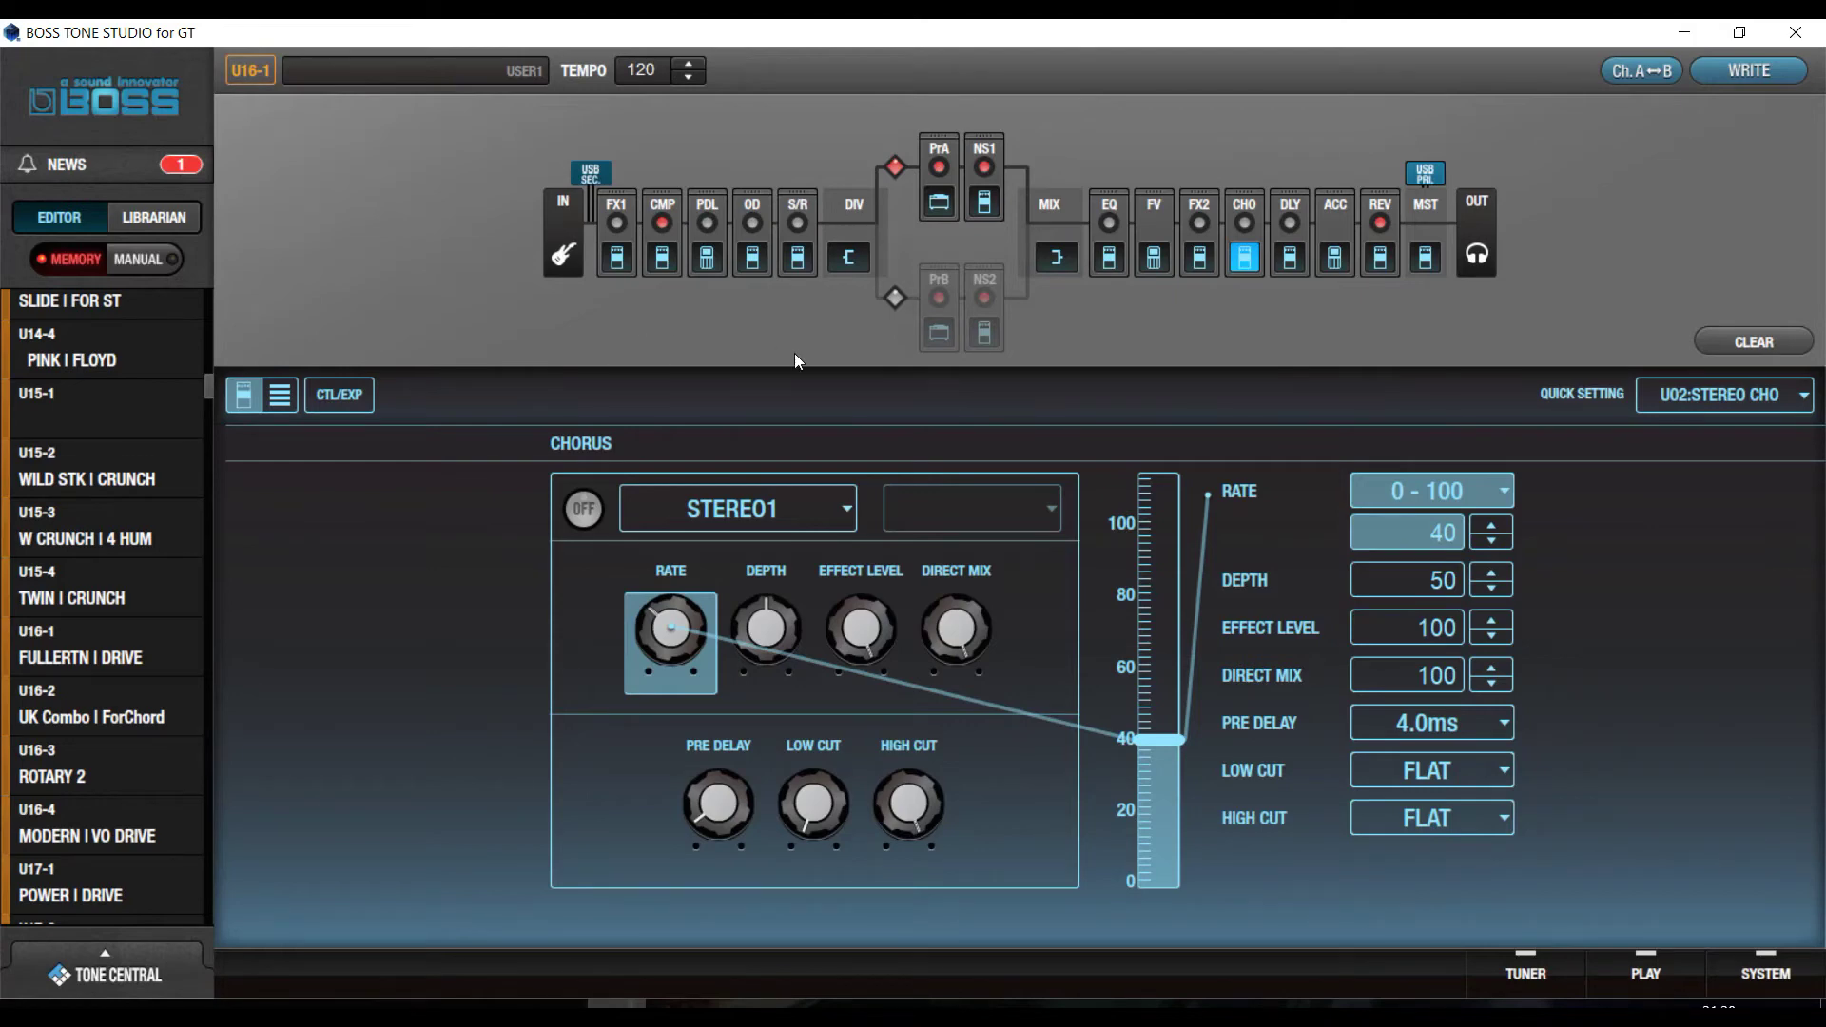
pyautogui.click(1243, 225)
# Bring up the CTL/EXP page with ACCEL/CTL, EXP and ASSIGN assignments
pyautogui.click(345, 400)
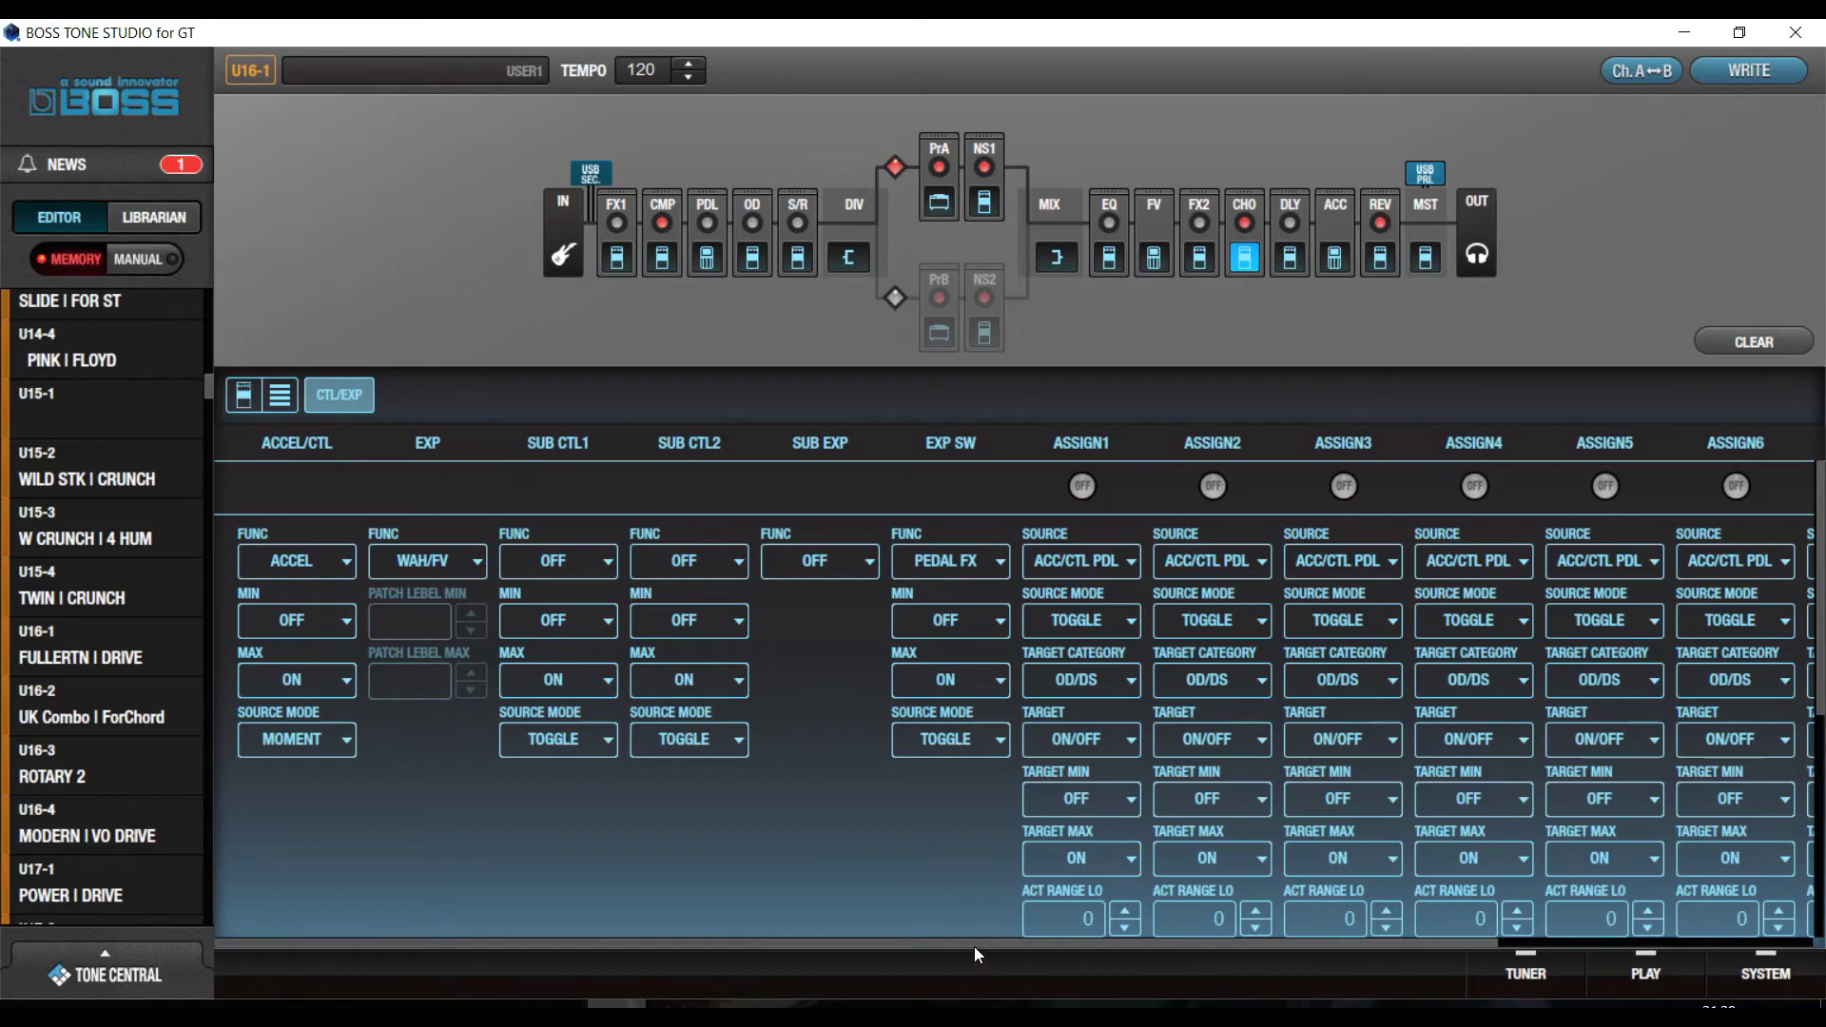
pyautogui.moveTo(967, 942); pyautogui.dragTo(801, 959)
# Set the ACCEL/CTL function to OD/DS and its source mode to TOGGLE
pyautogui.click(312, 571)
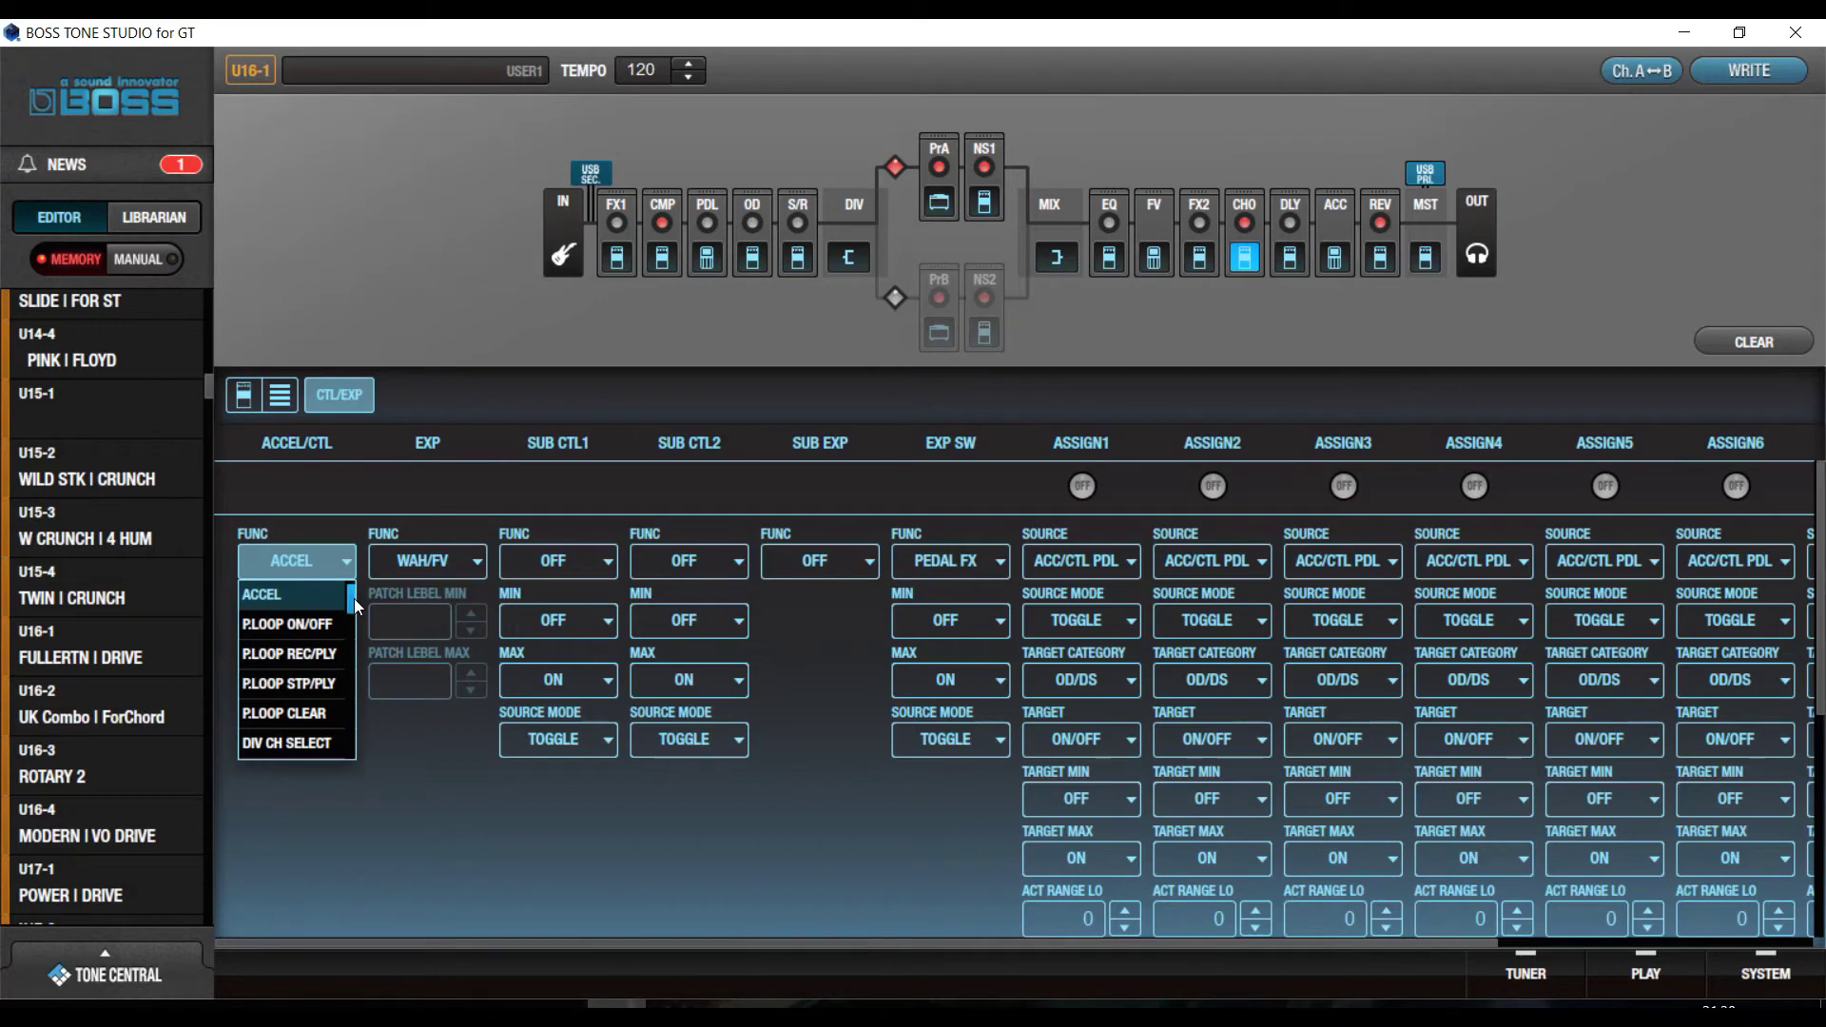
pyautogui.moveTo(355, 601); pyautogui.dragTo(350, 632)
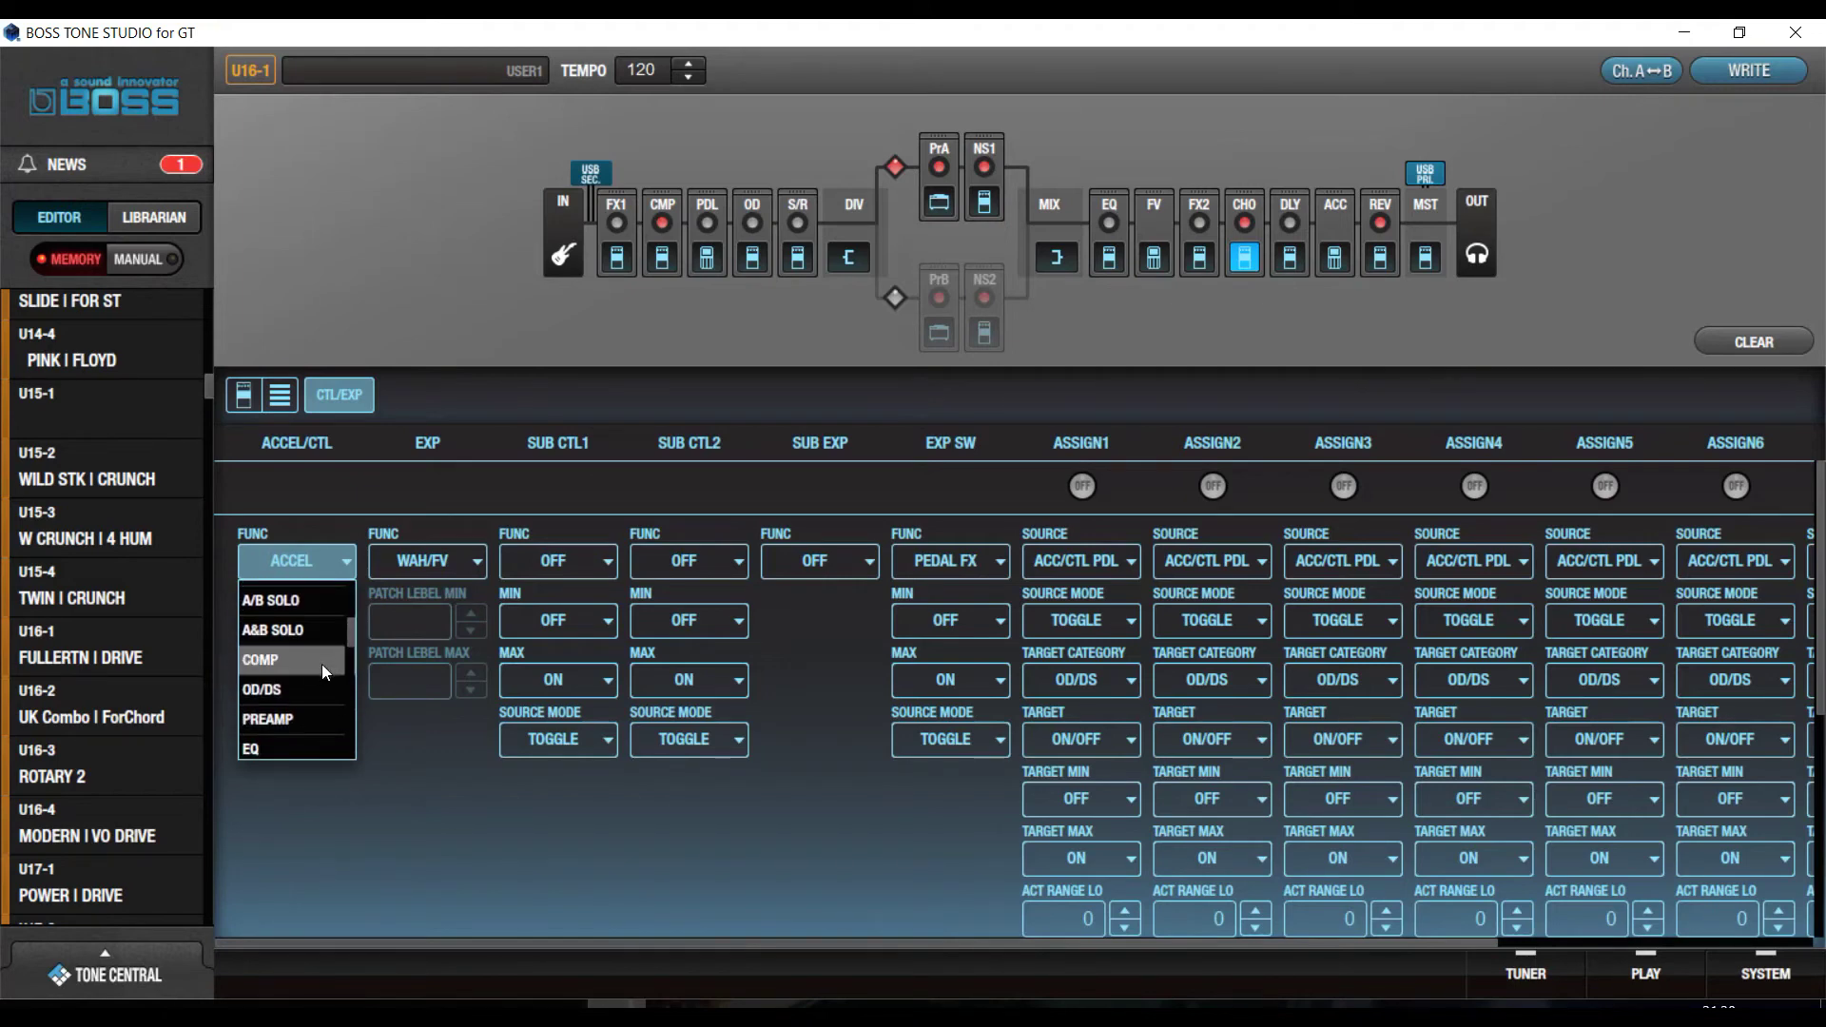
pyautogui.click(282, 691)
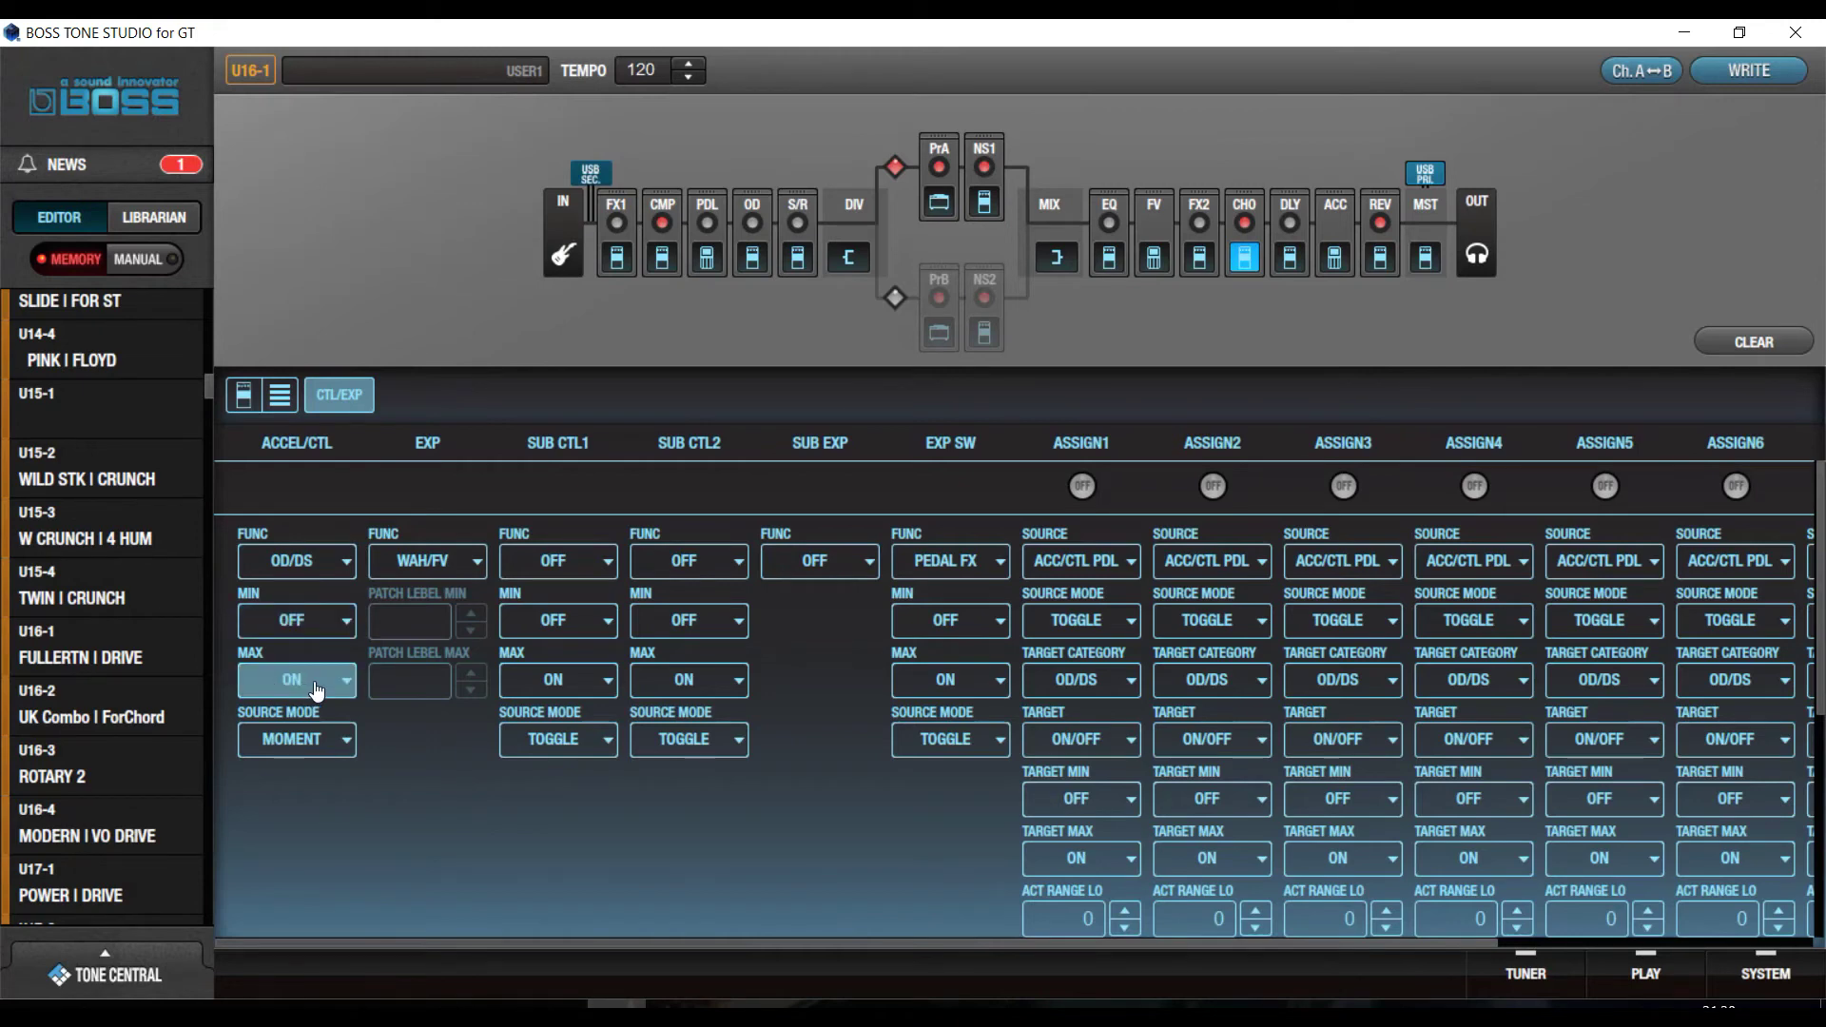
pyautogui.click(344, 751)
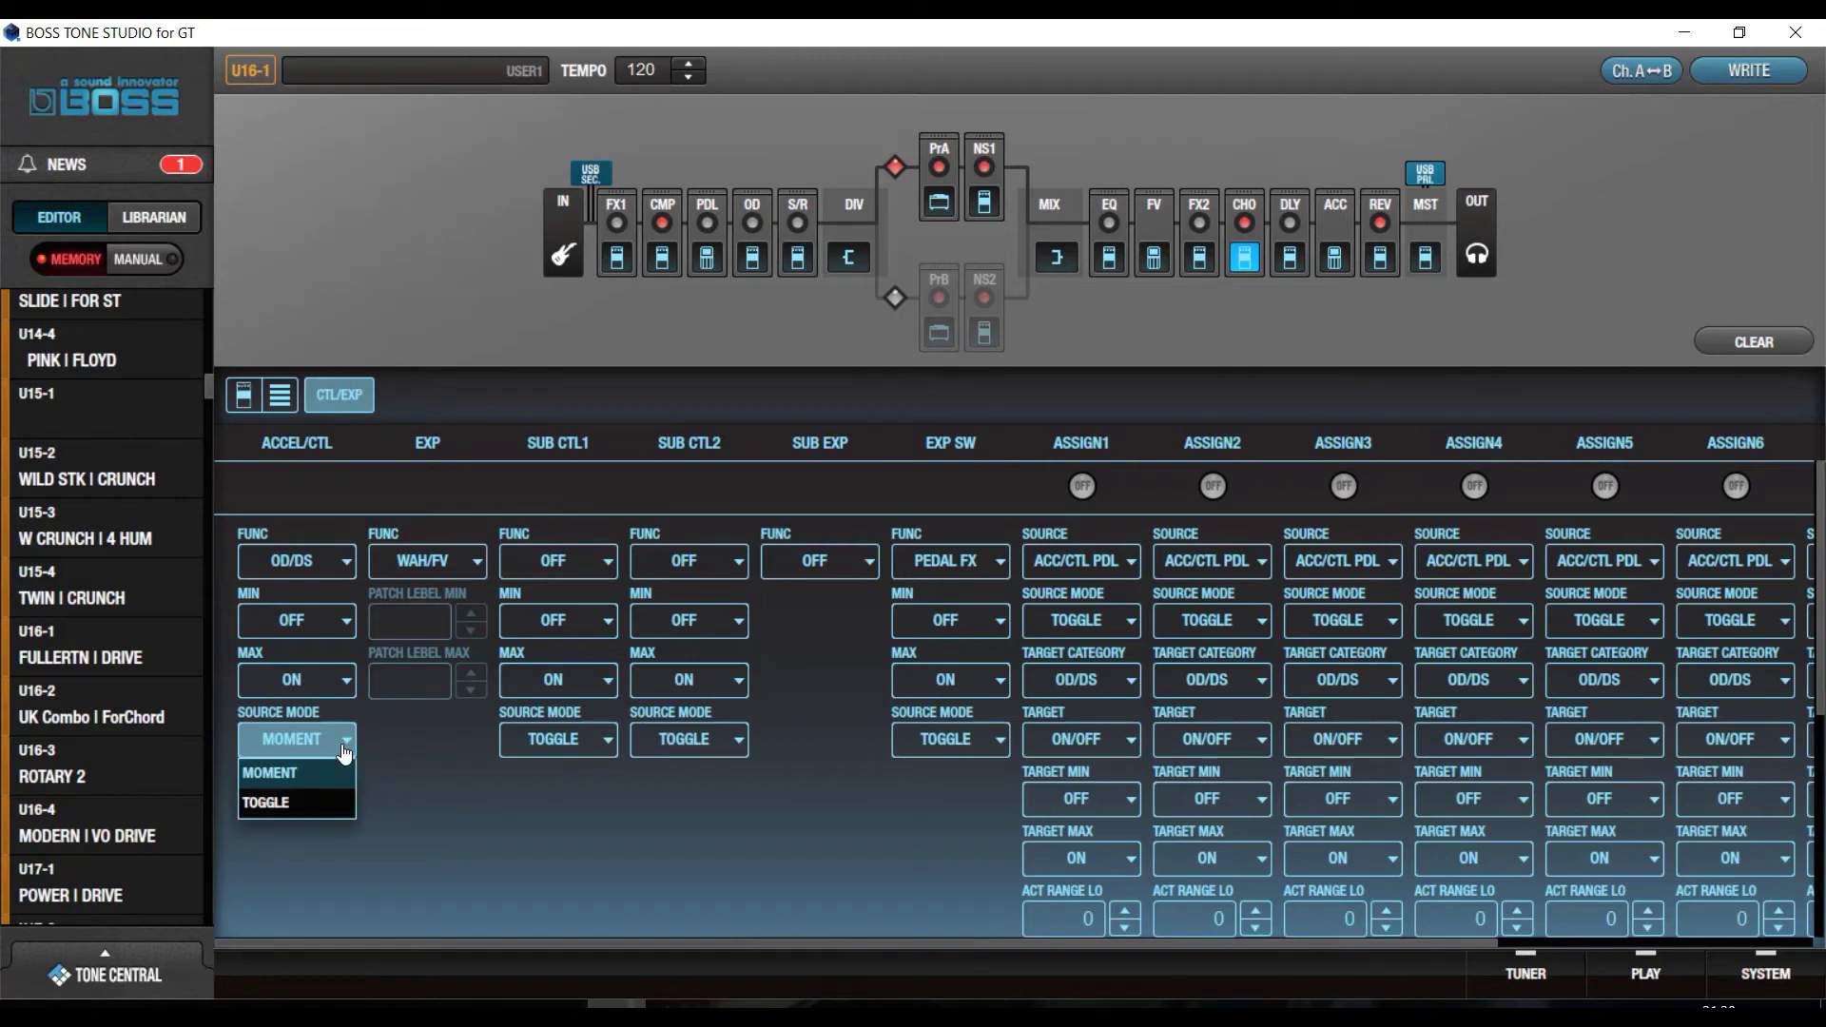
pyautogui.click(281, 802)
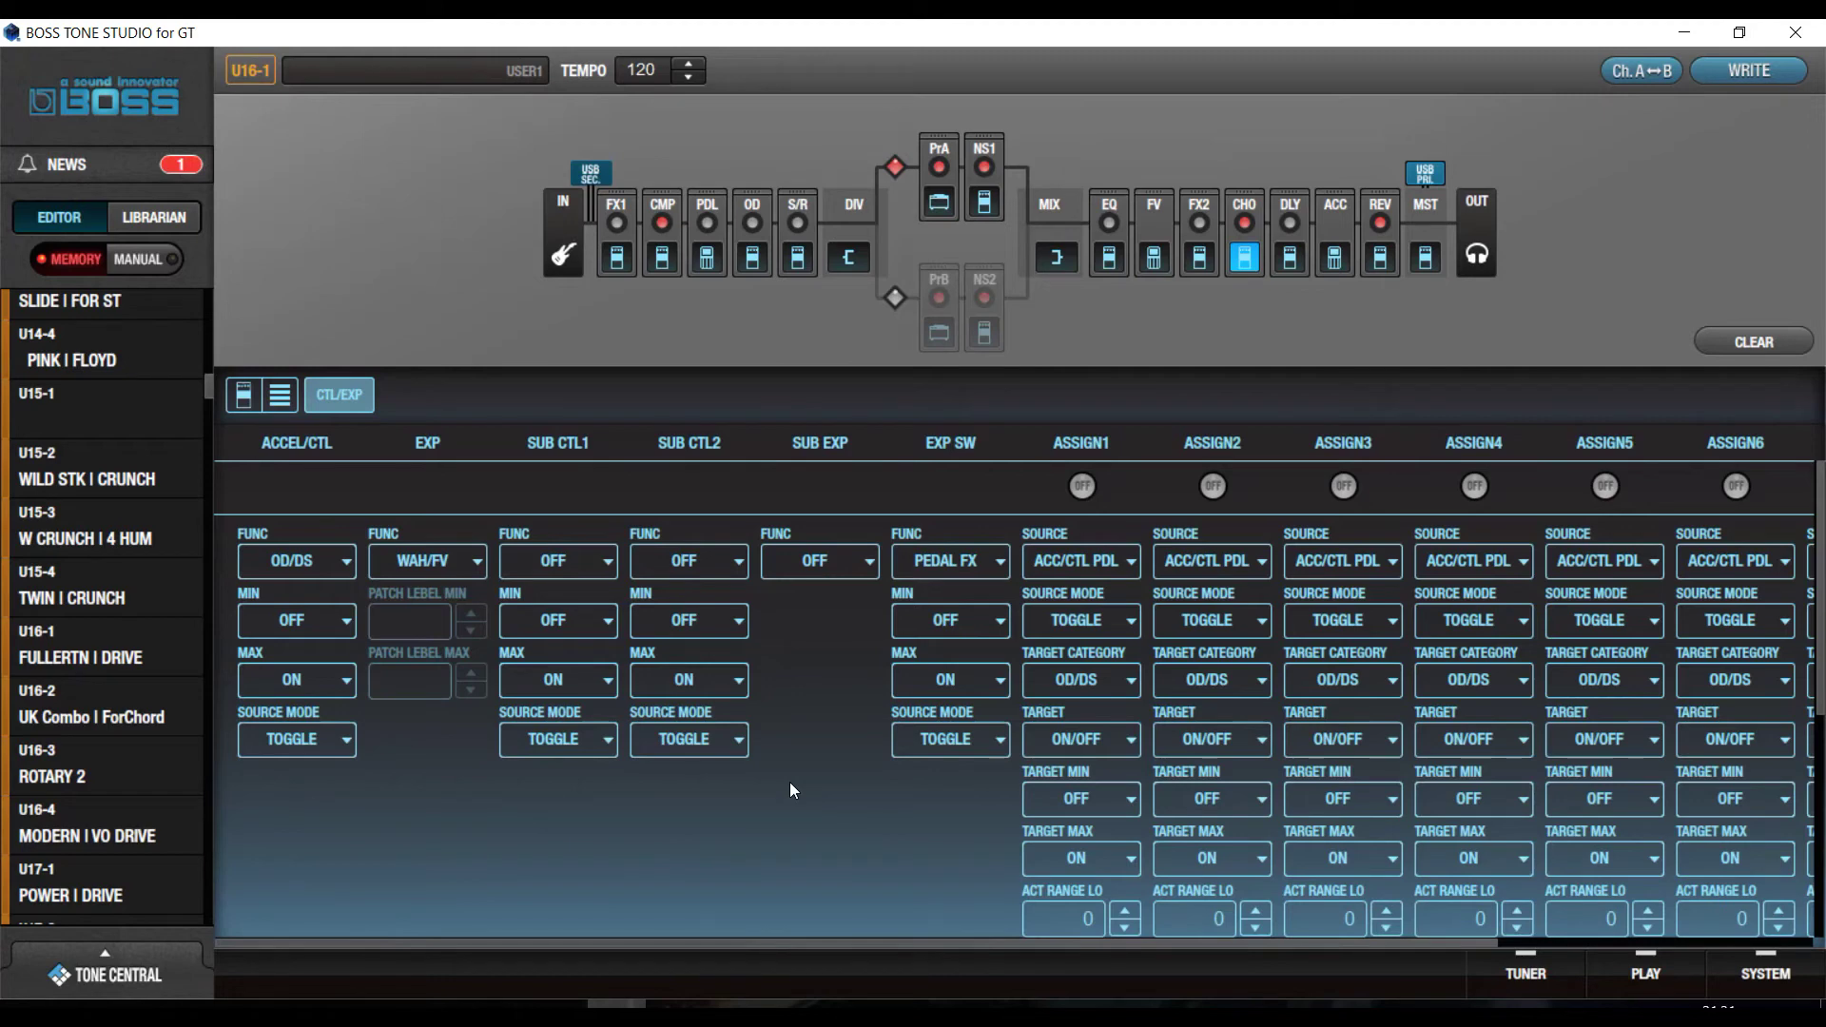
# Turn ASSIGN1 on with ACC/CTL PDL as source and DELAY as target category
pyautogui.click(1084, 488)
pyautogui.click(1100, 565)
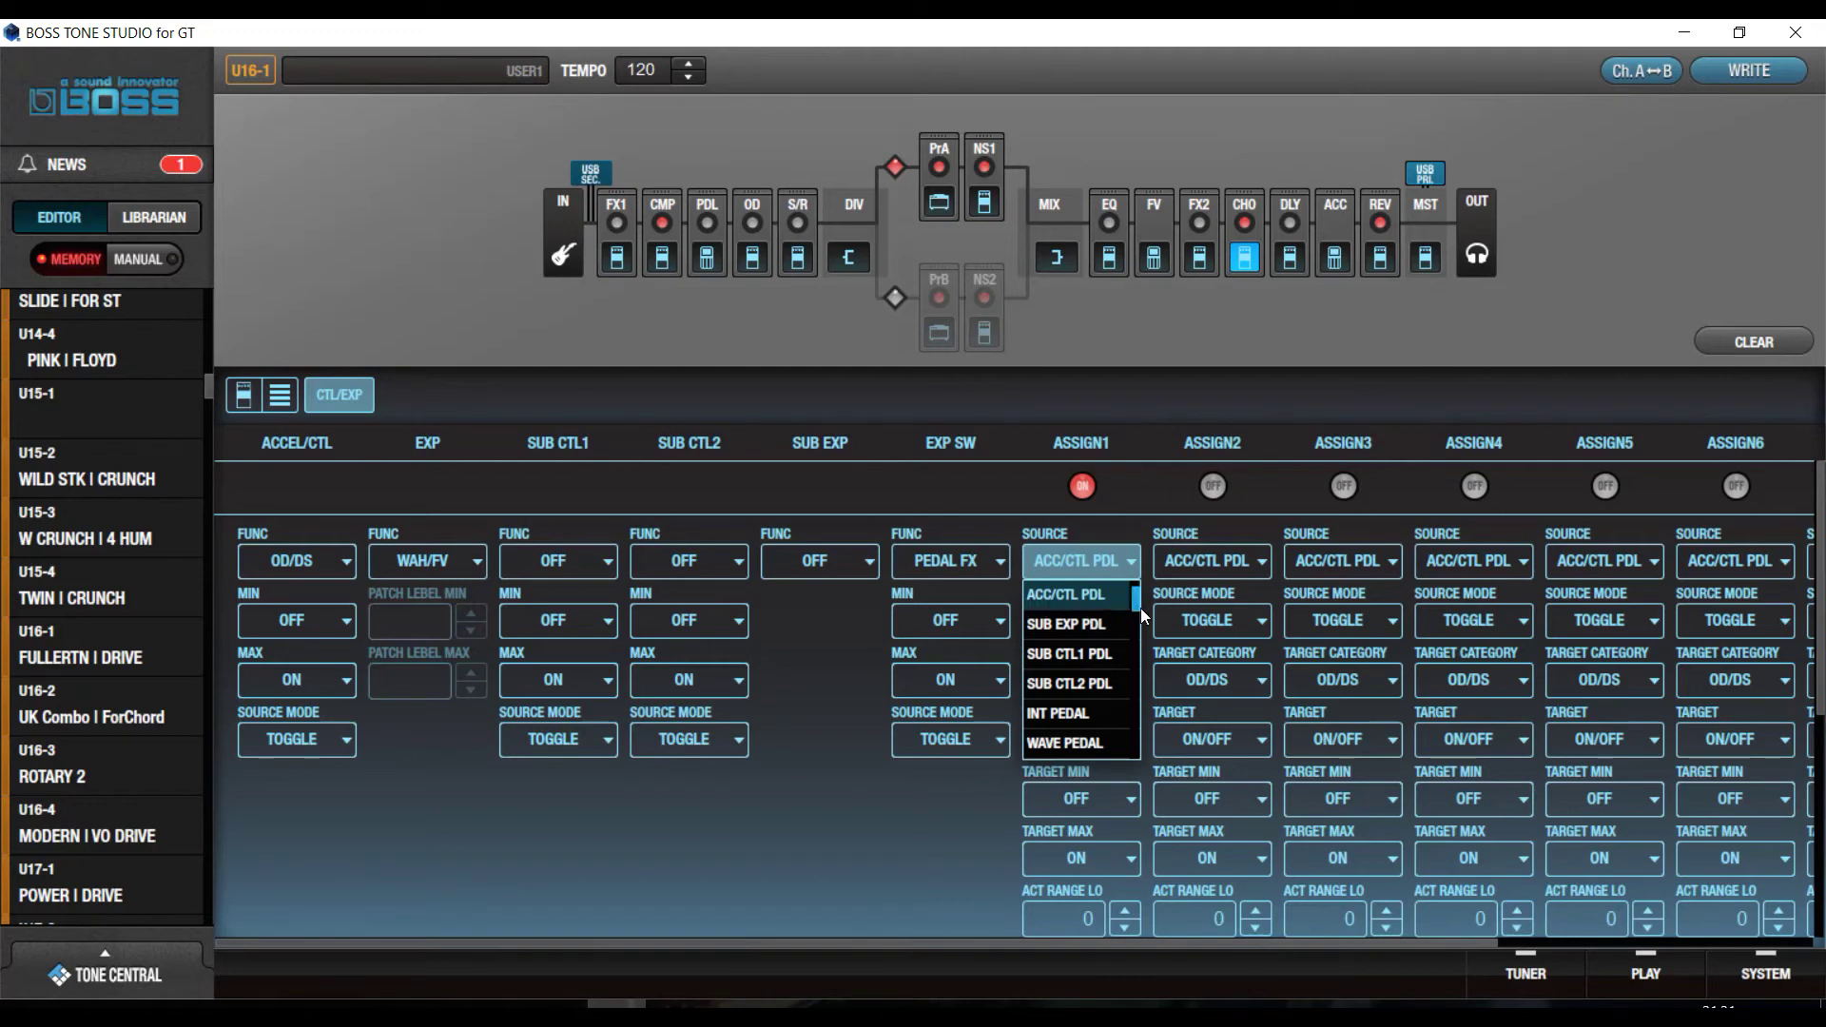
pyautogui.moveTo(1139, 607); pyautogui.dragTo(1139, 592)
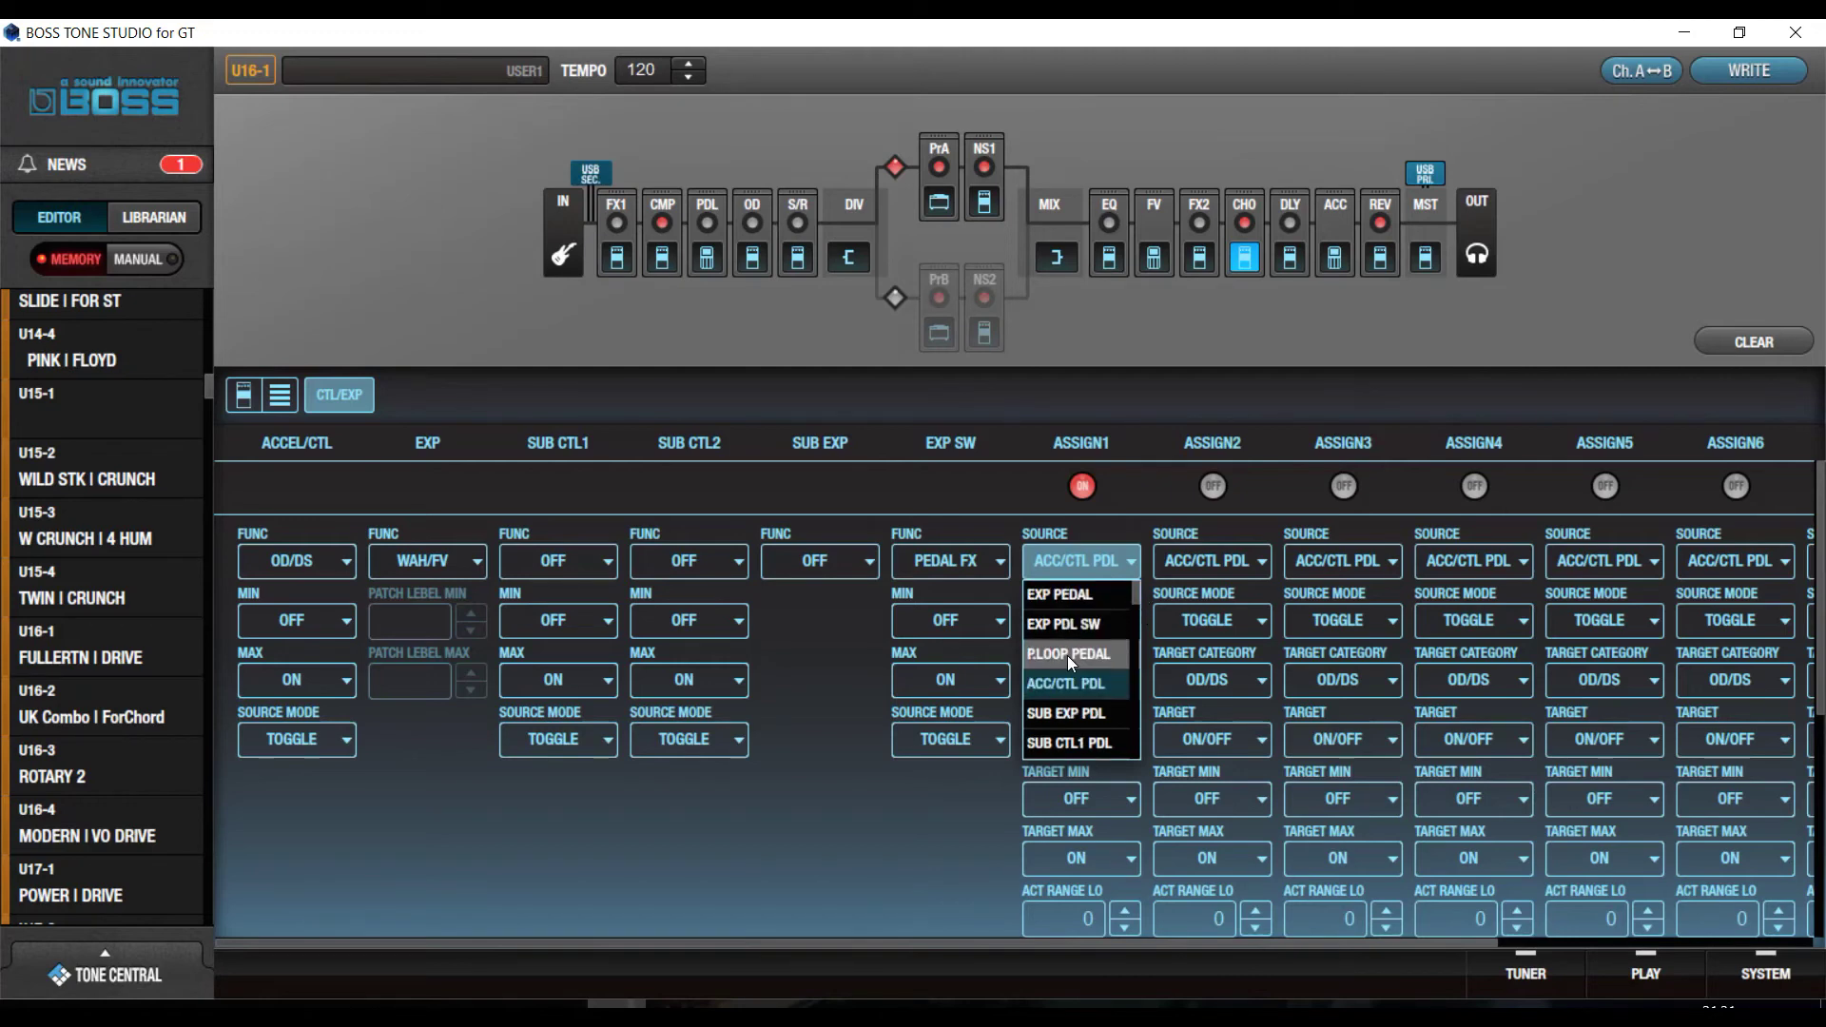
pyautogui.click(1085, 691)
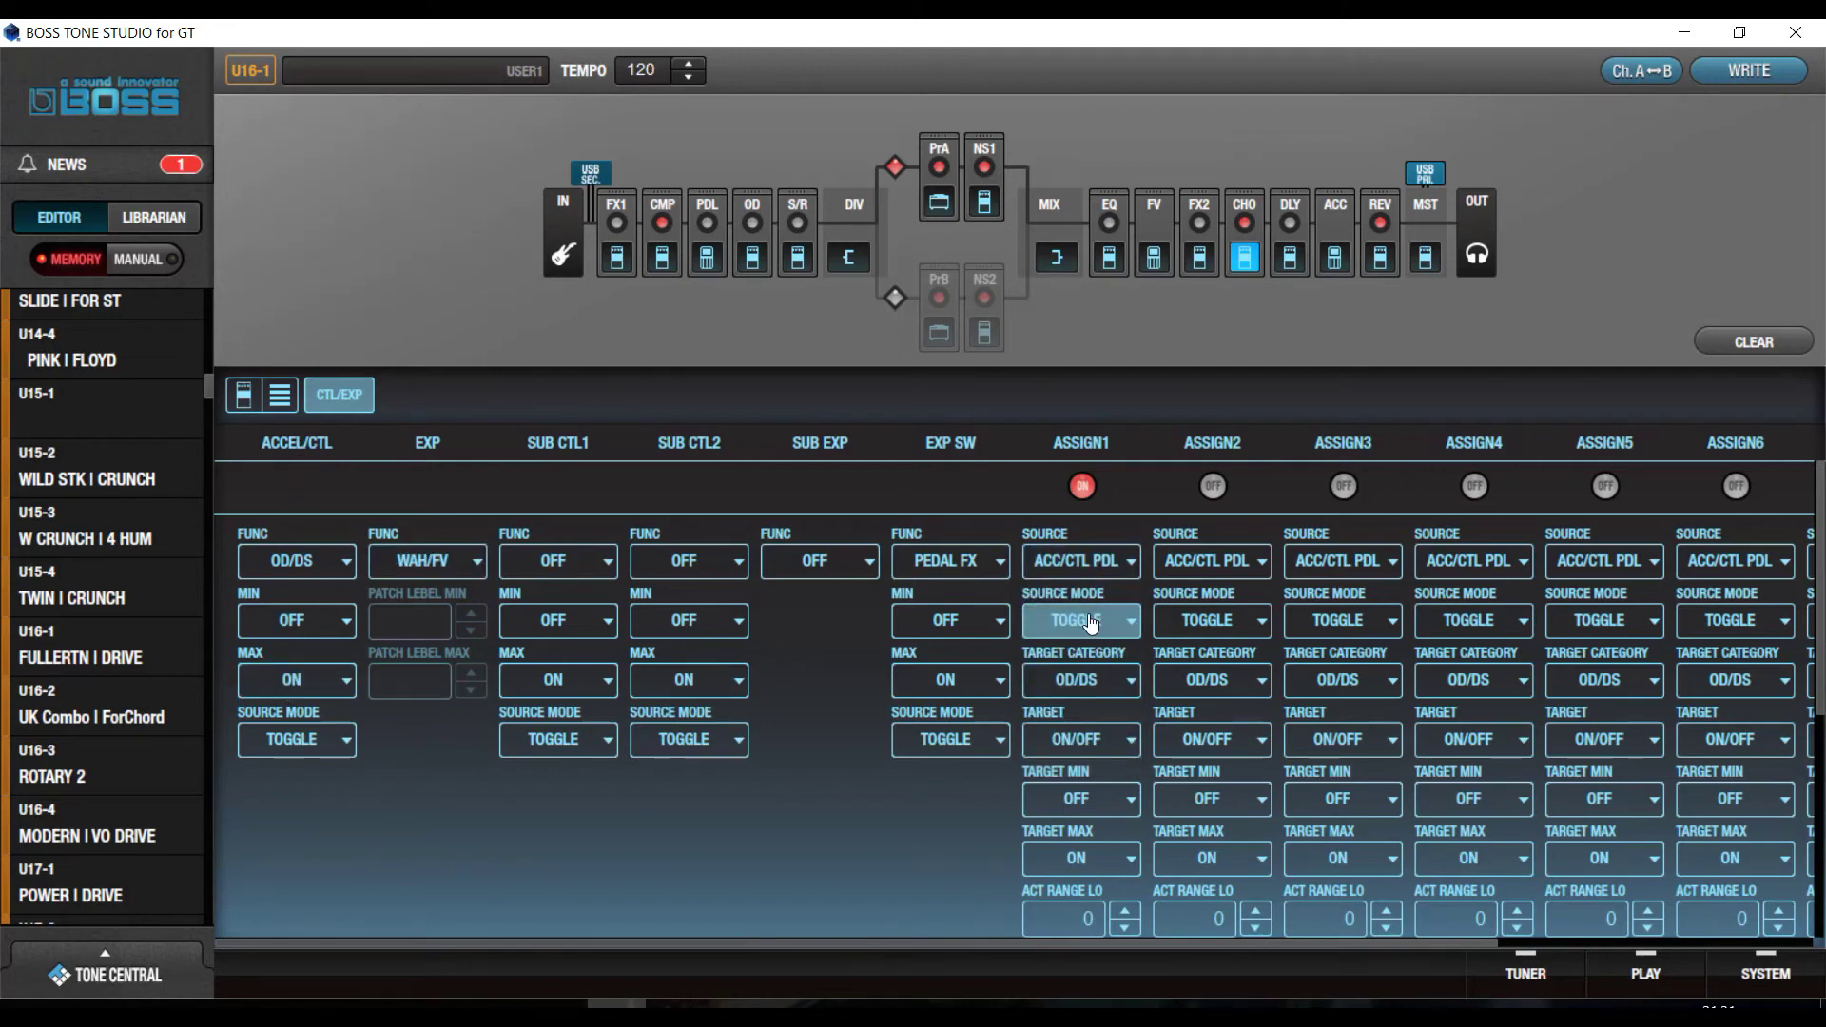
pyautogui.click(1114, 695)
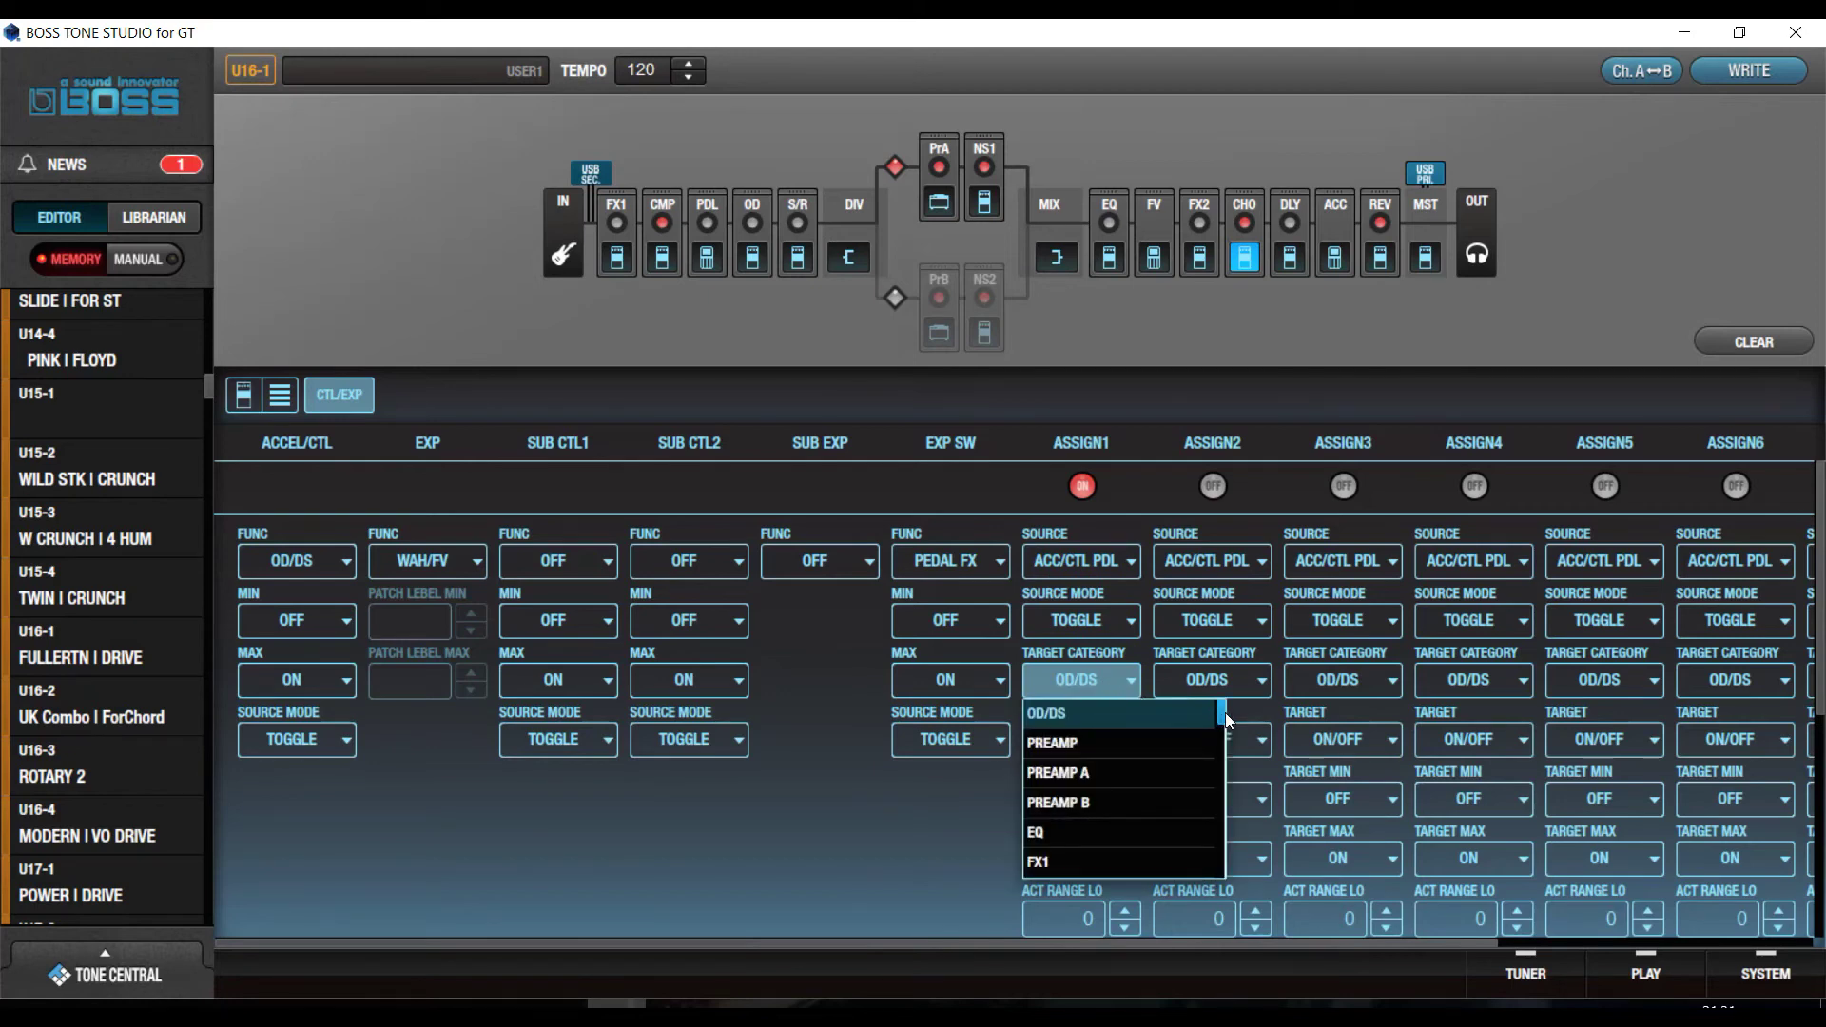
pyautogui.moveTo(1224, 711); pyautogui.dragTo(1218, 818)
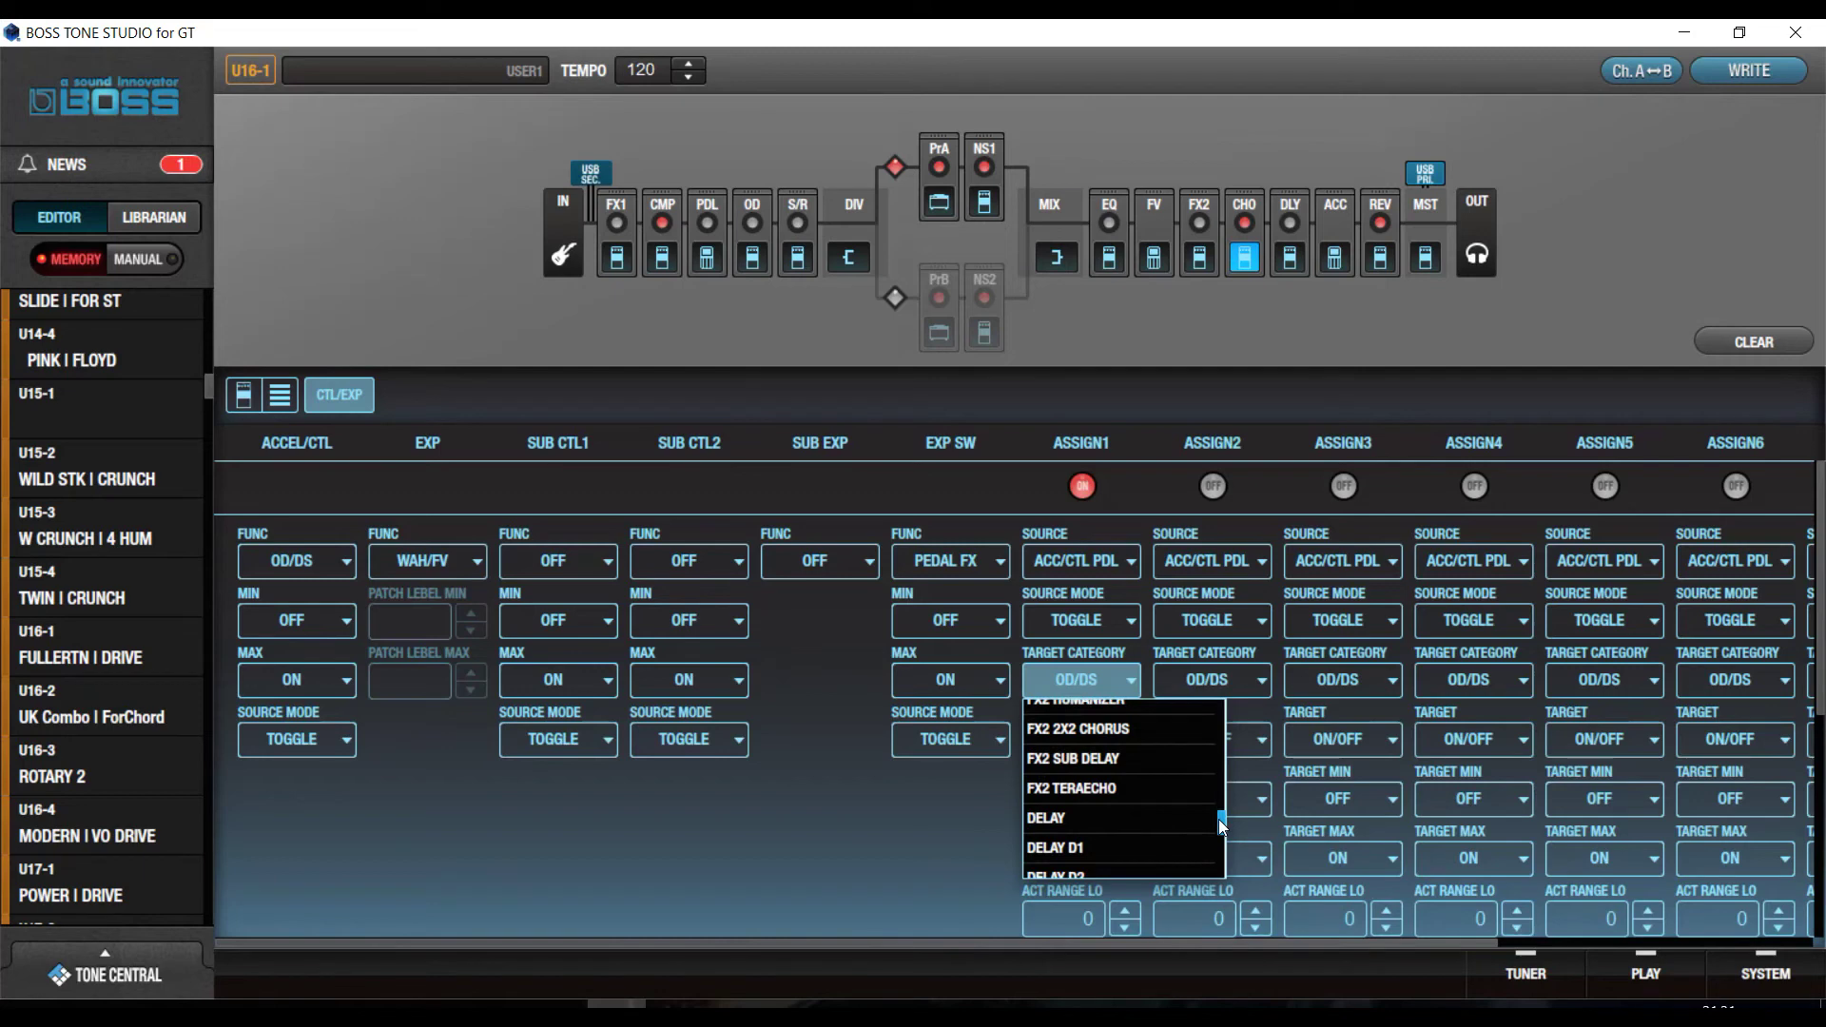
pyautogui.click(1098, 819)
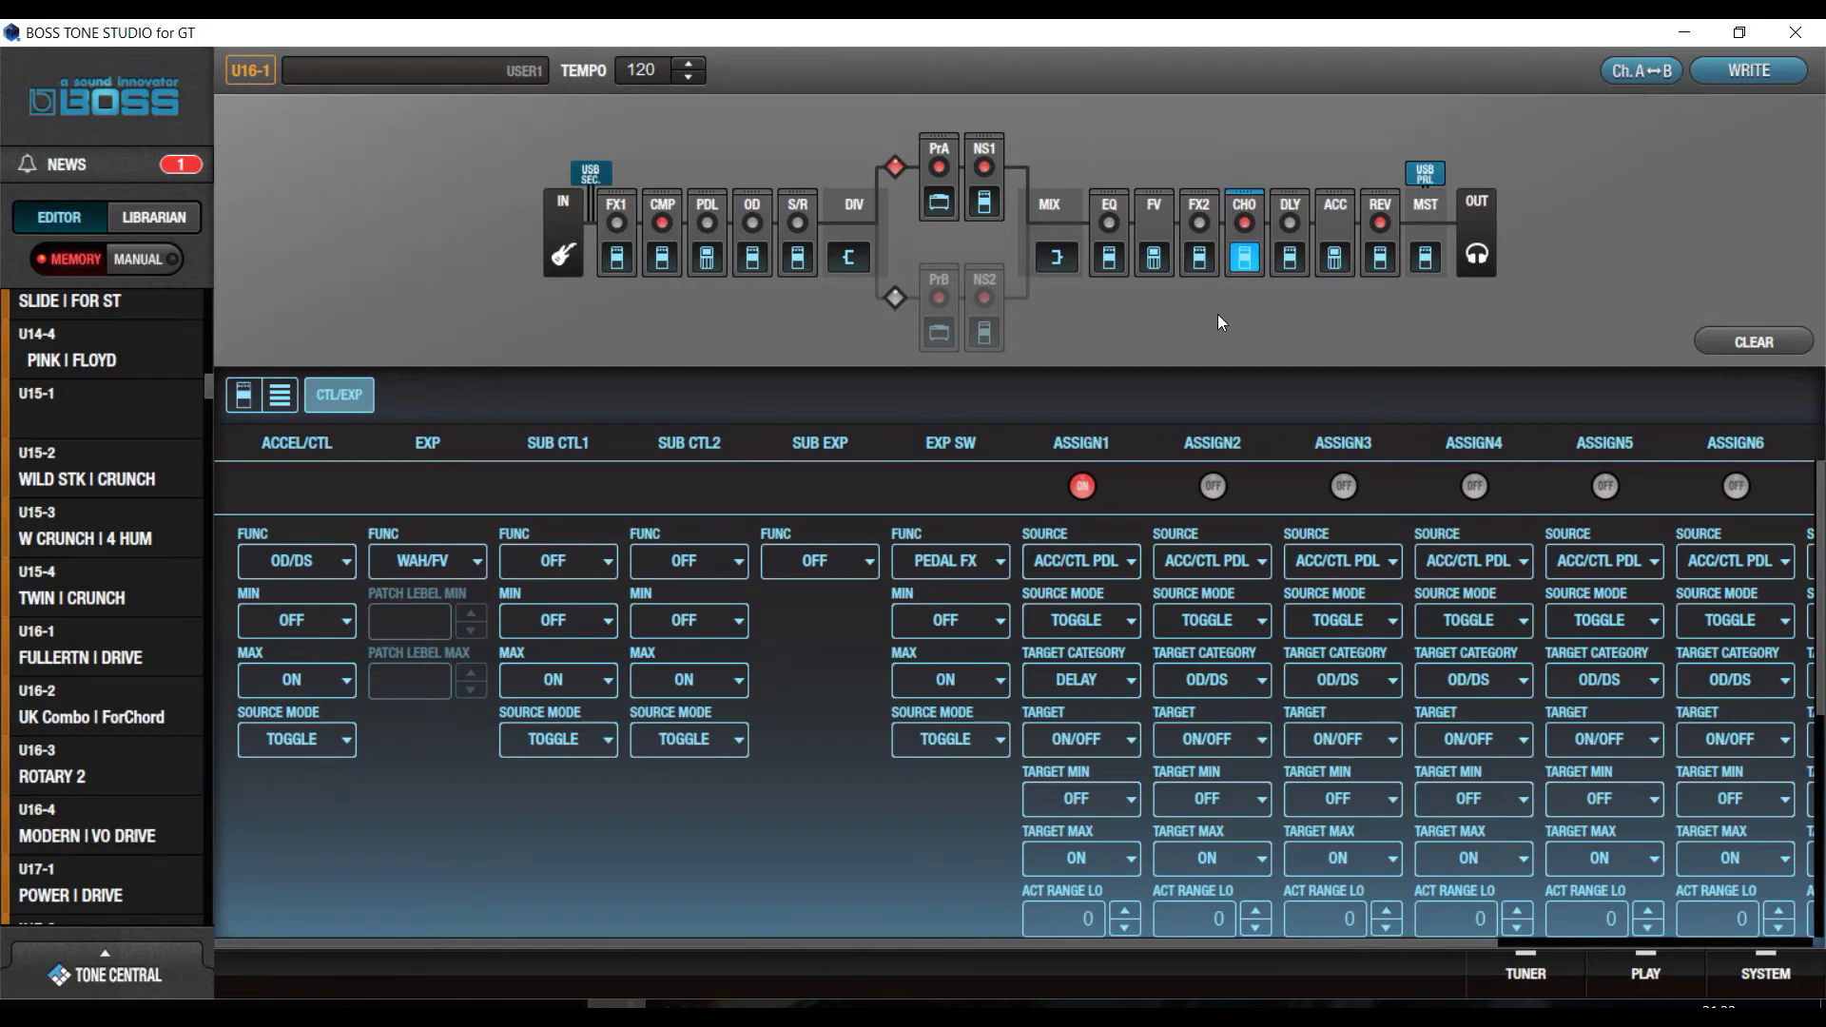
# Turn ASSIGN2 on and point its target category at CHORUS
pyautogui.click(1214, 488)
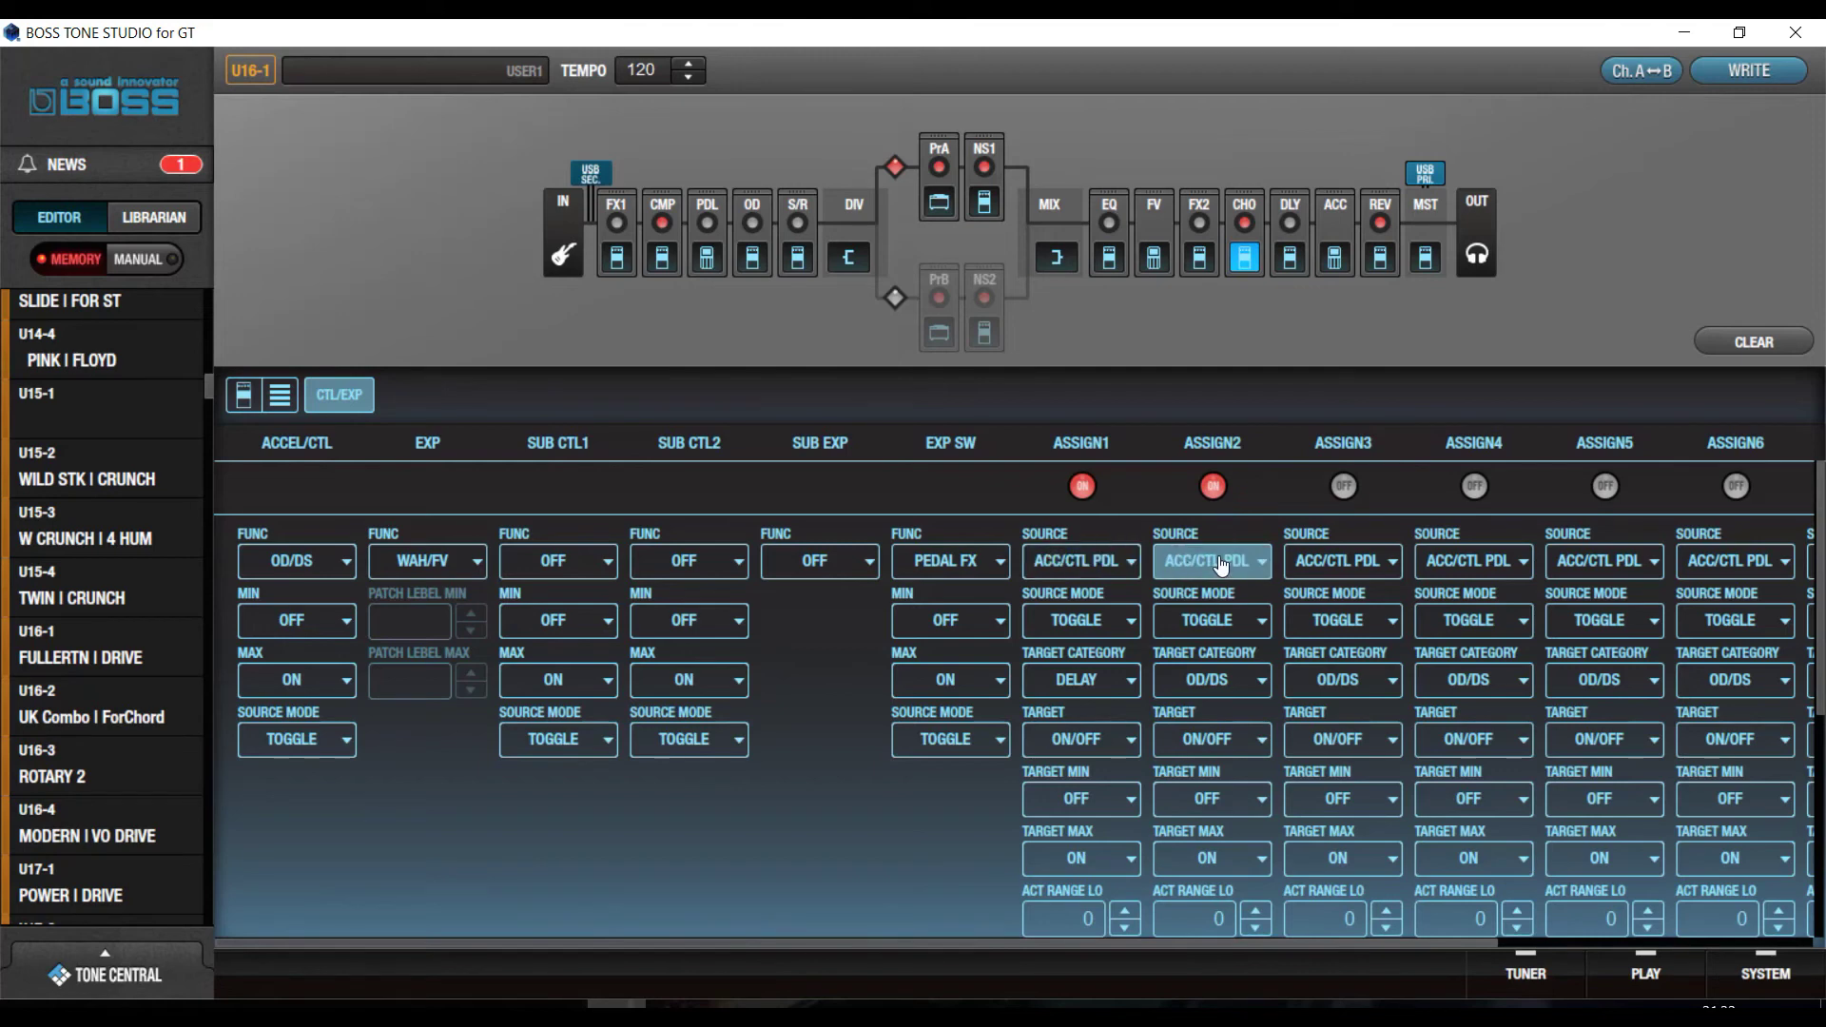
pyautogui.click(1244, 697)
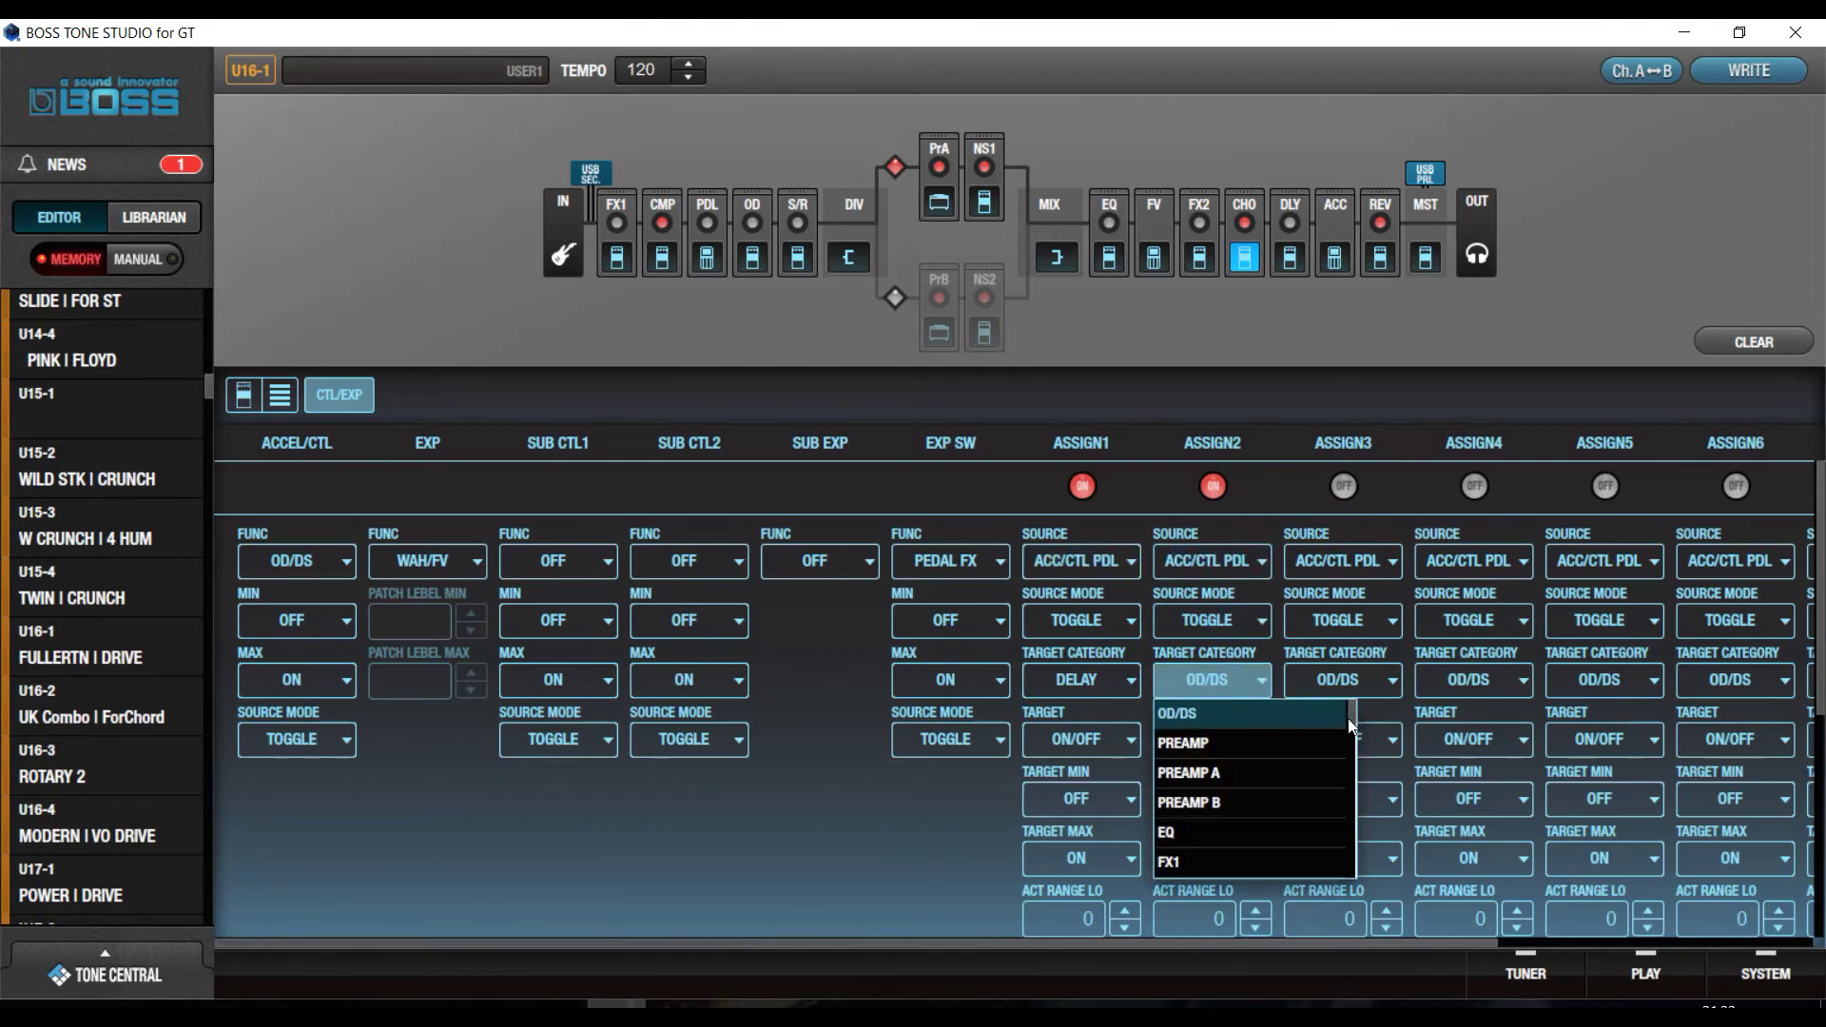
pyautogui.moveTo(1354, 711); pyautogui.dragTo(1356, 830)
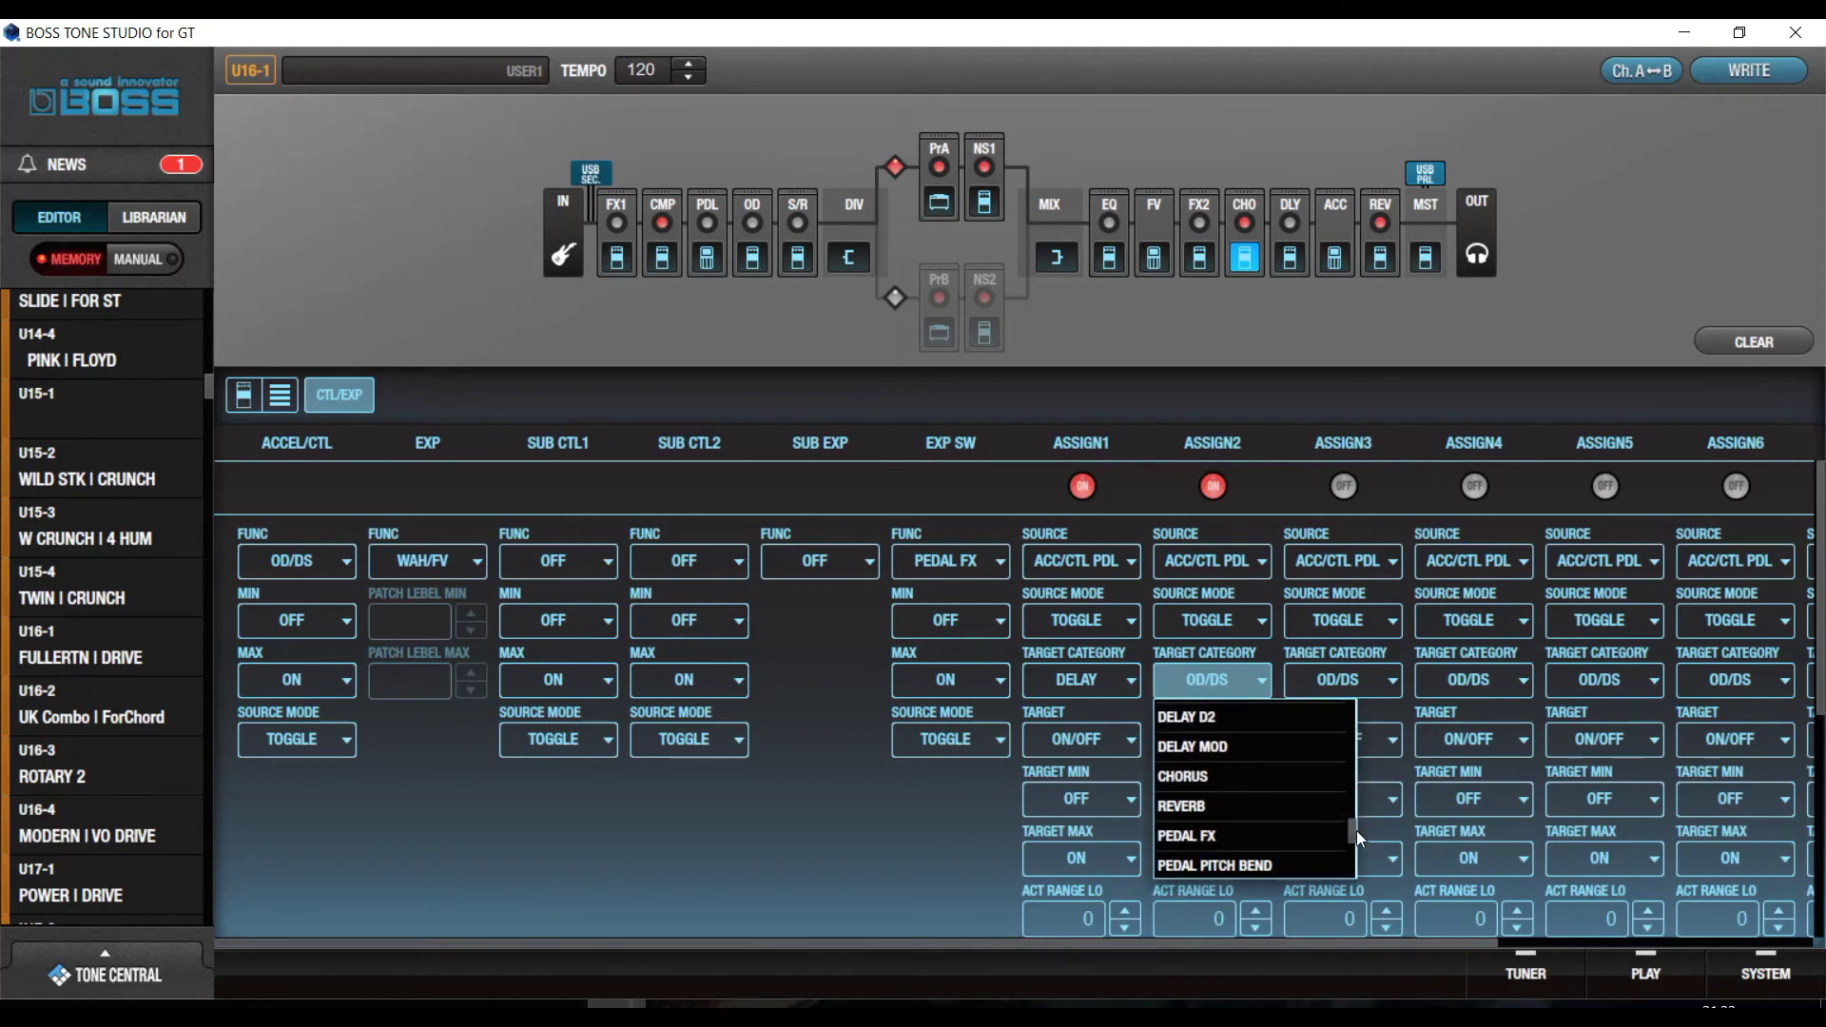
pyautogui.click(1239, 776)
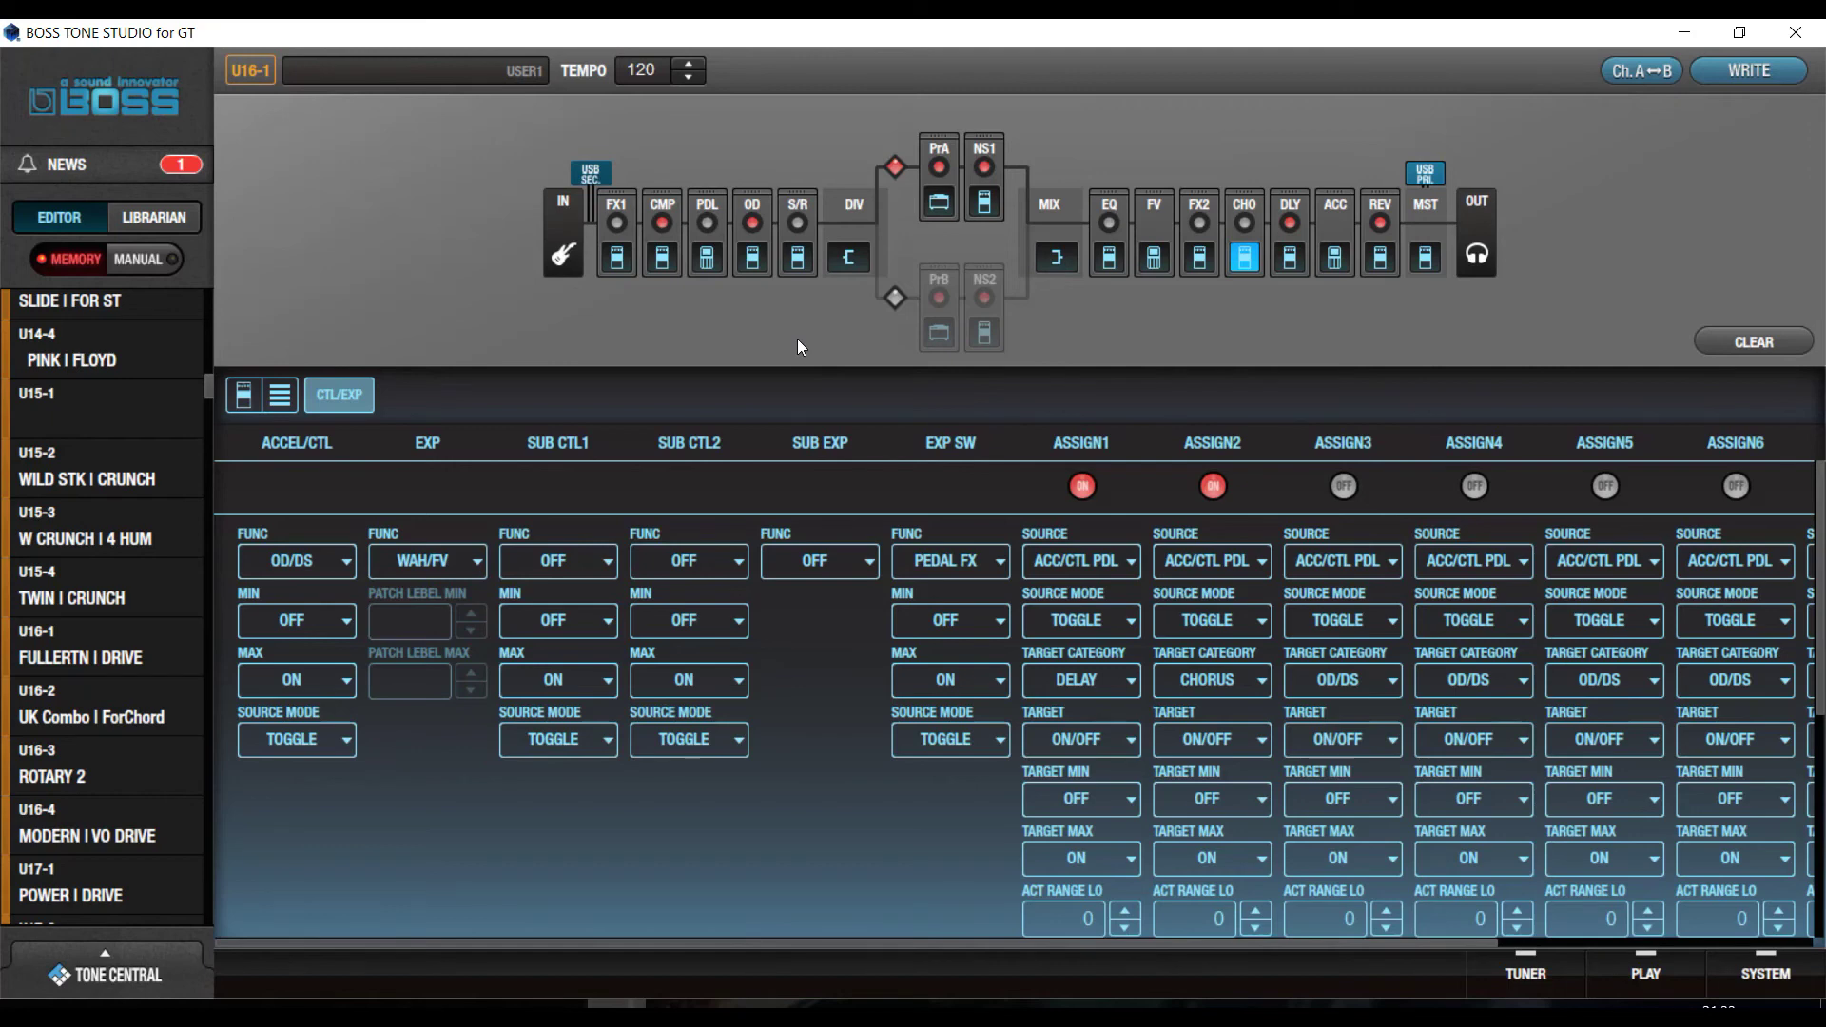
# Turn ASSIGN3 on and set its source to P.LOOP PEDAL
pyautogui.click(1344, 487)
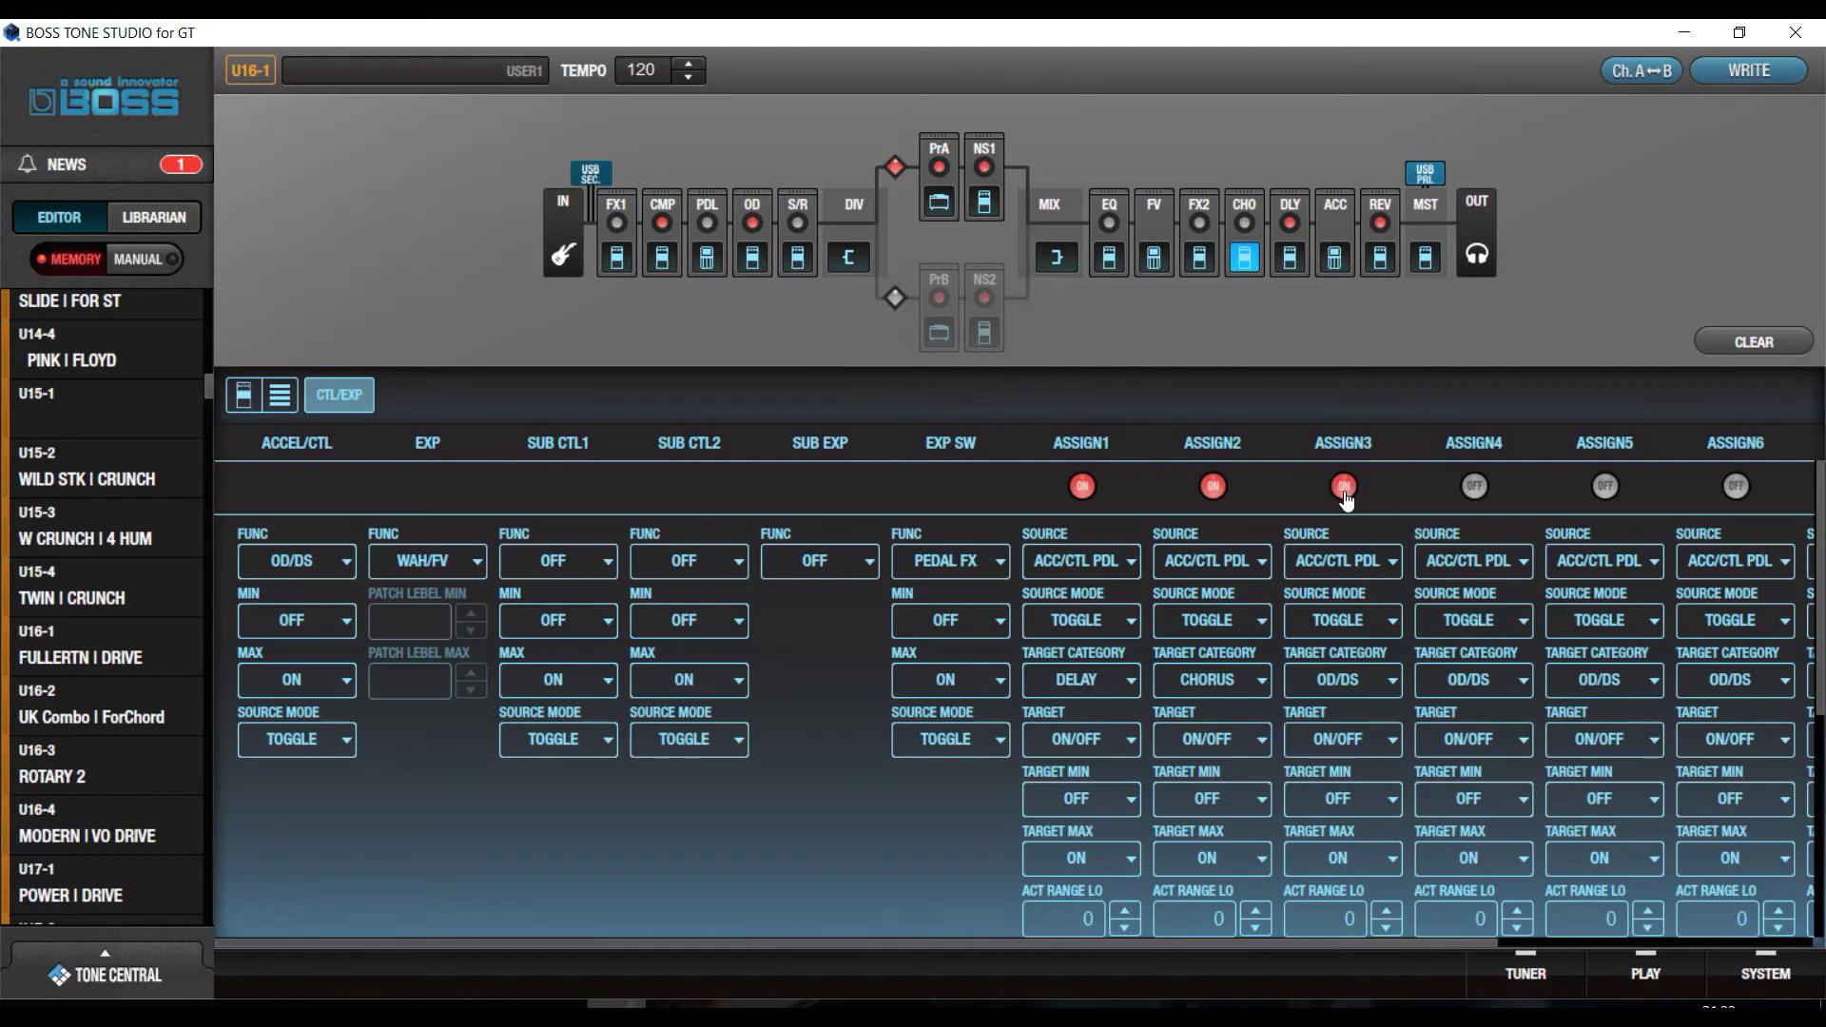
pyautogui.click(1355, 561)
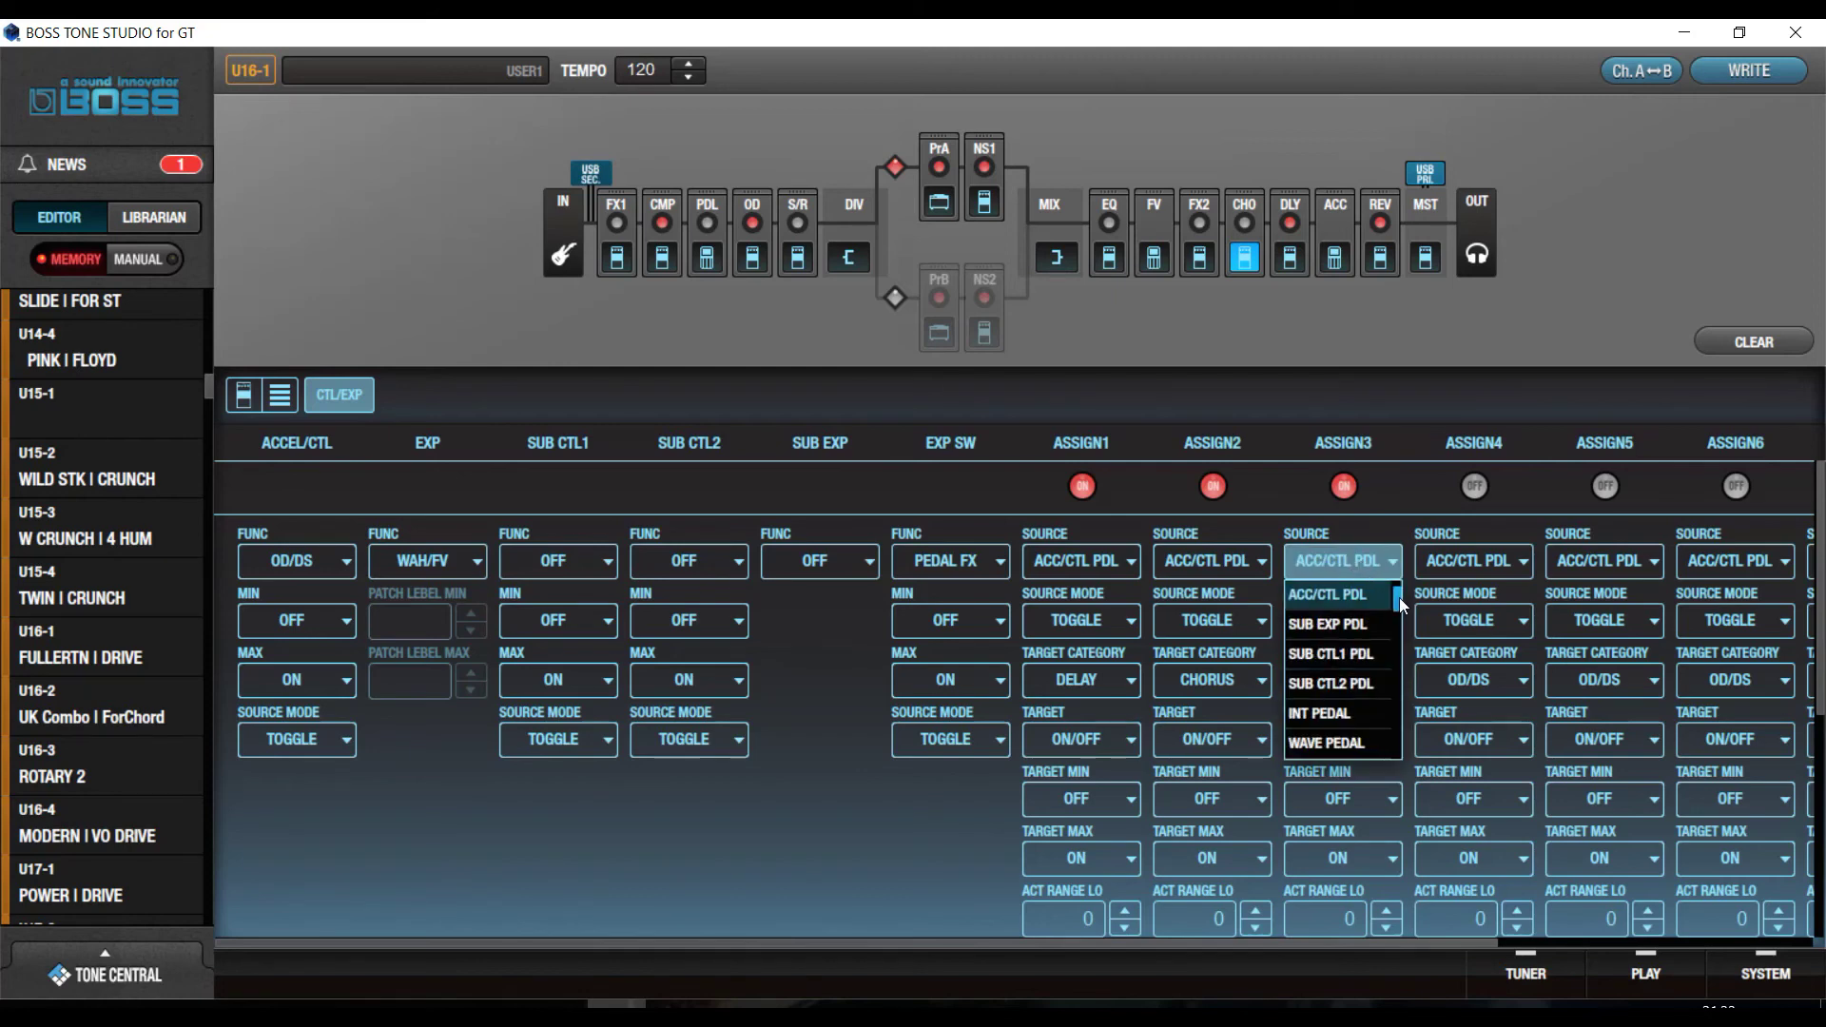
pyautogui.moveTo(1399, 597); pyautogui.dragTo(1399, 575)
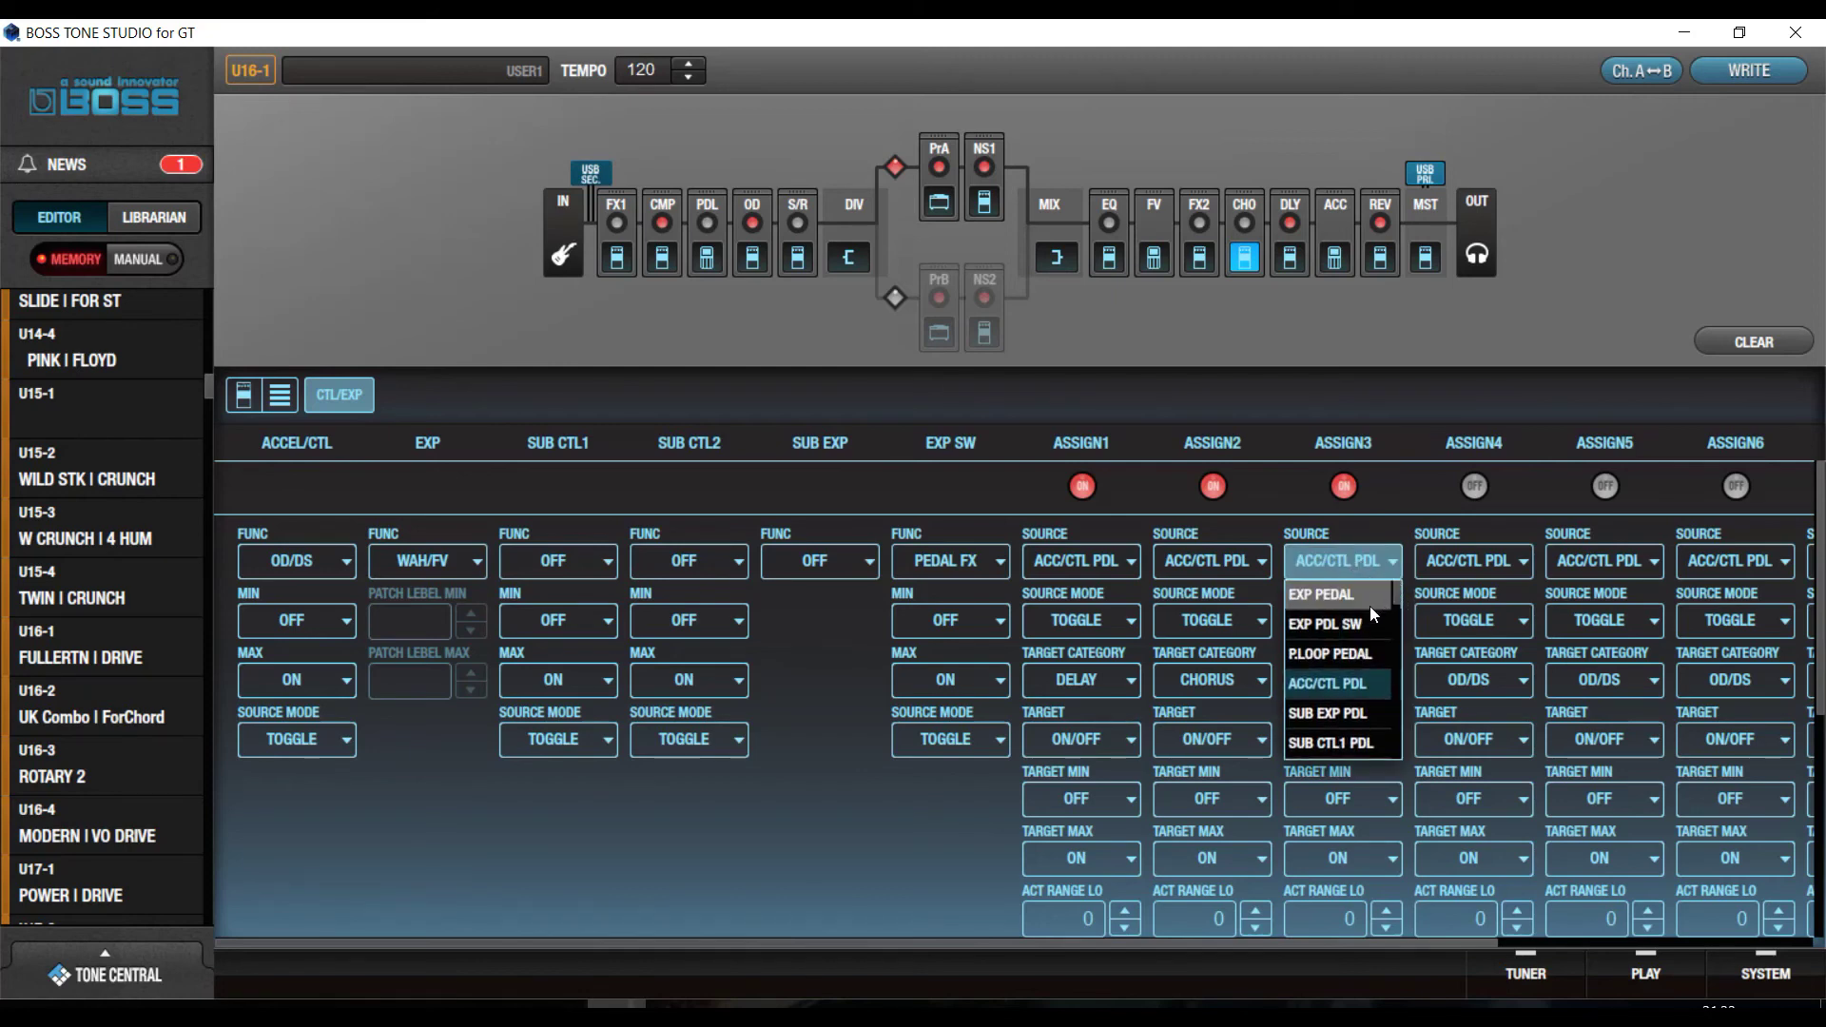
pyautogui.click(1351, 655)
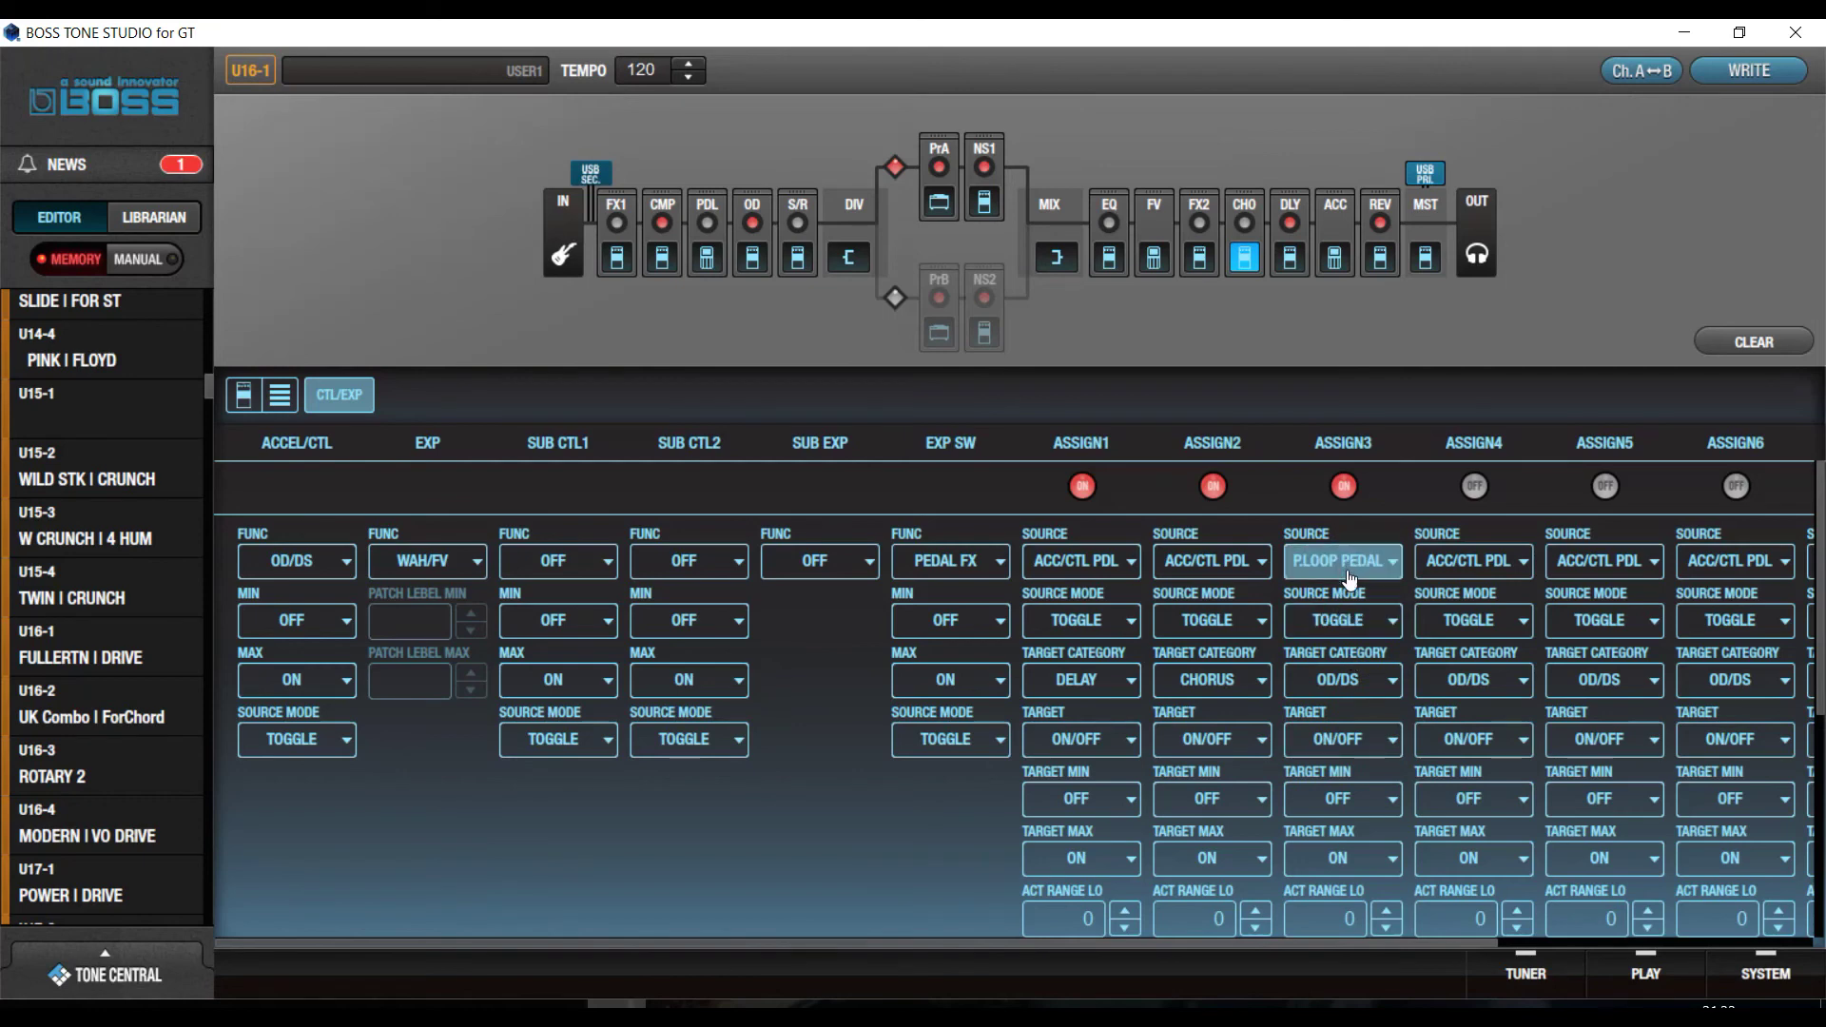
# Set ASSIGN3's target category to FX2
pyautogui.click(1343, 690)
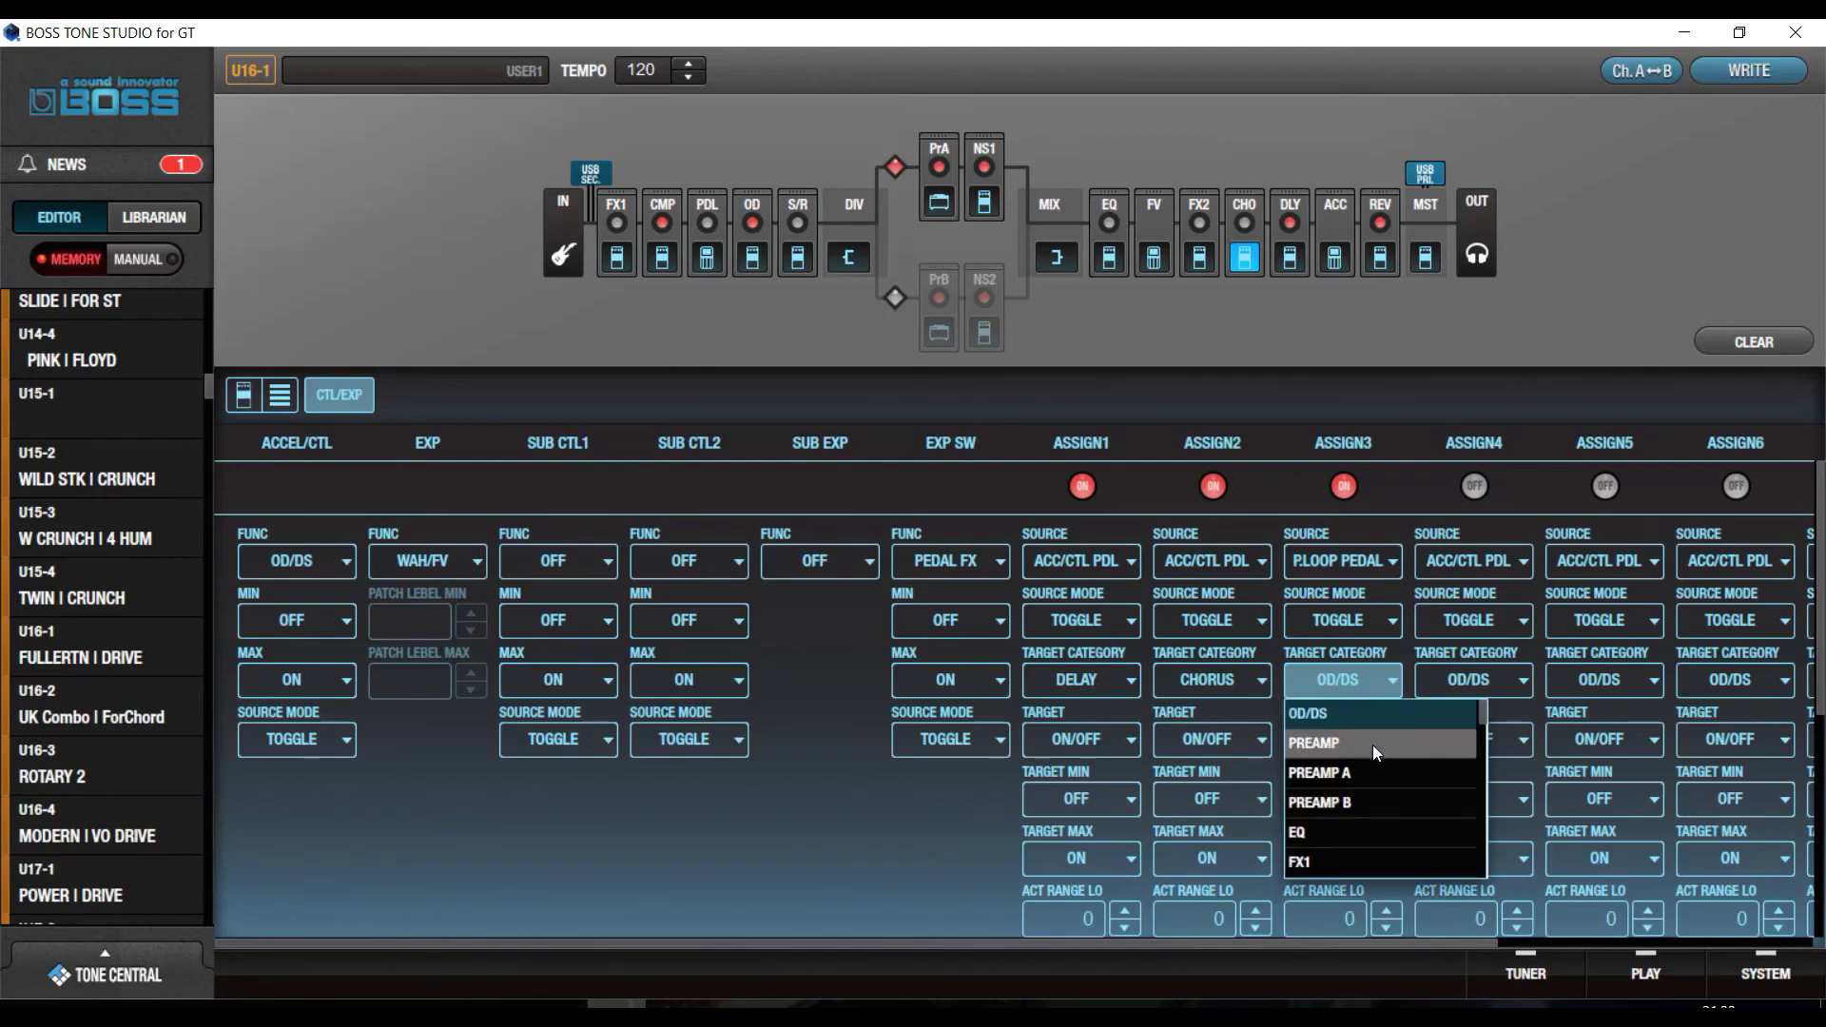
pyautogui.scroll(1, 1487, 712)
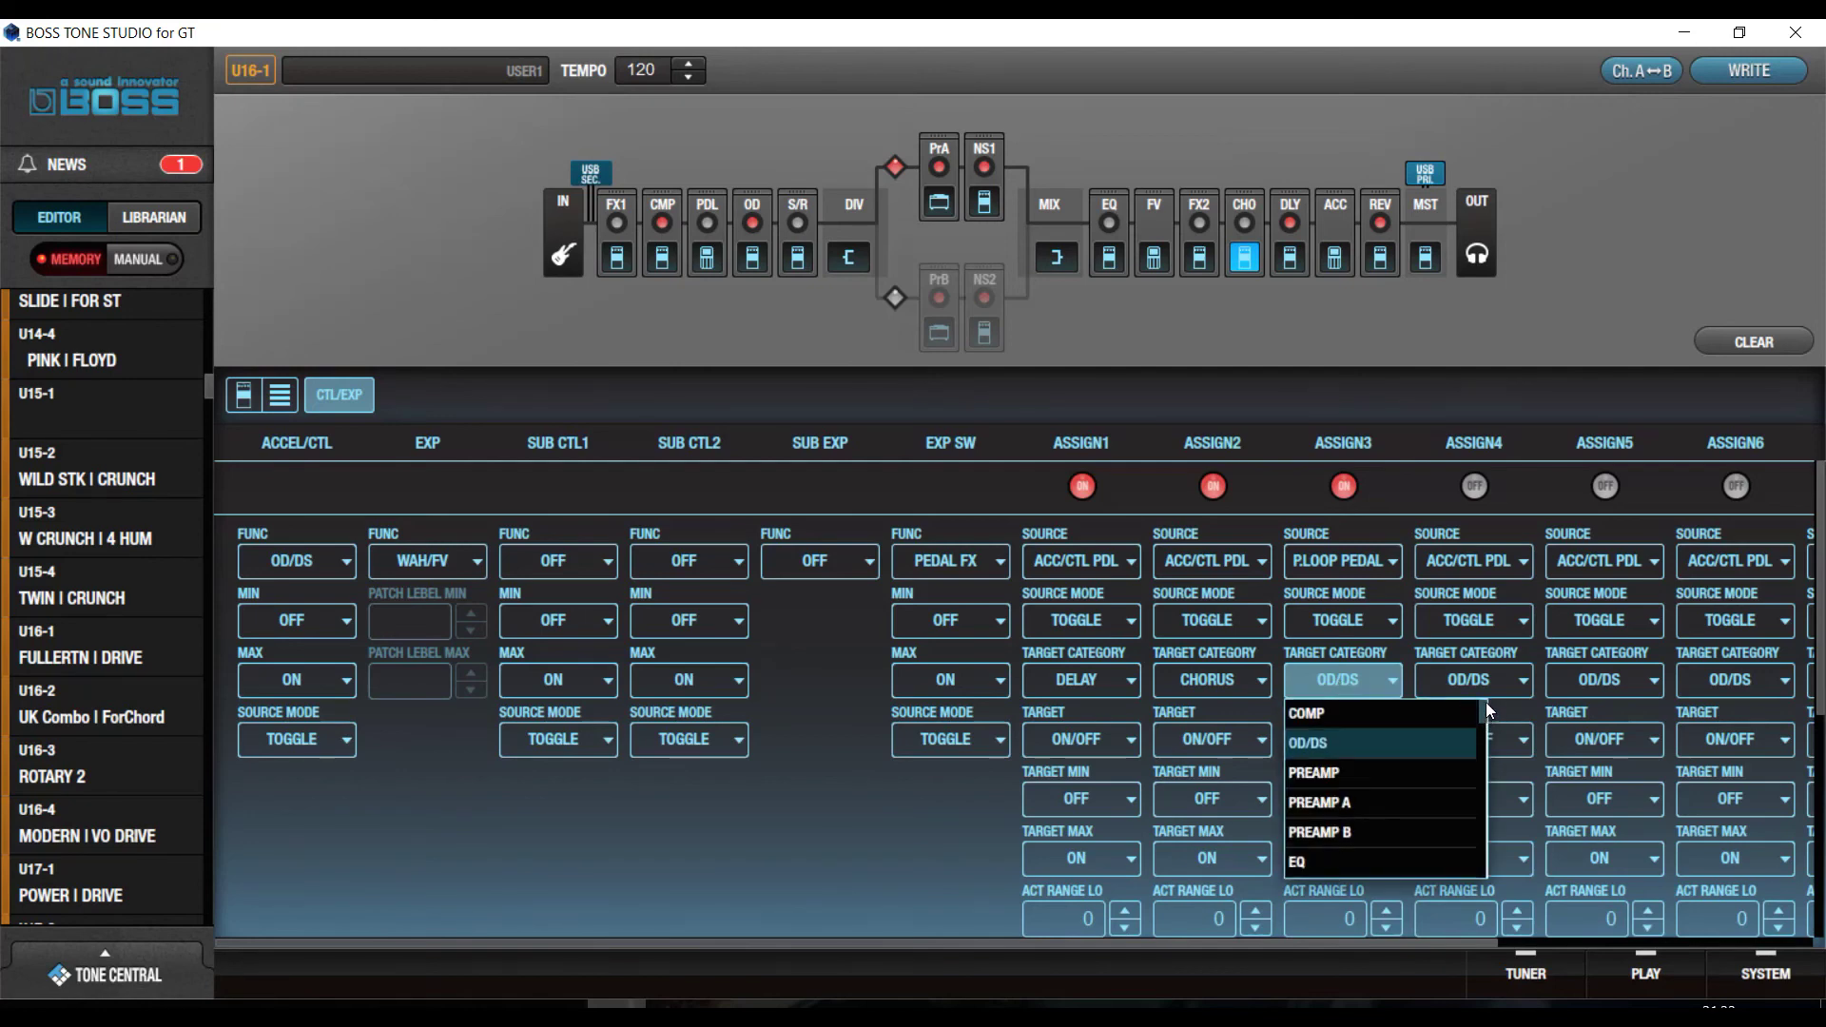
pyautogui.scroll(-3, 1486, 711)
pyautogui.scroll(3, 1486, 712)
pyautogui.moveTo(1481, 700); pyautogui.dragTo(1485, 725)
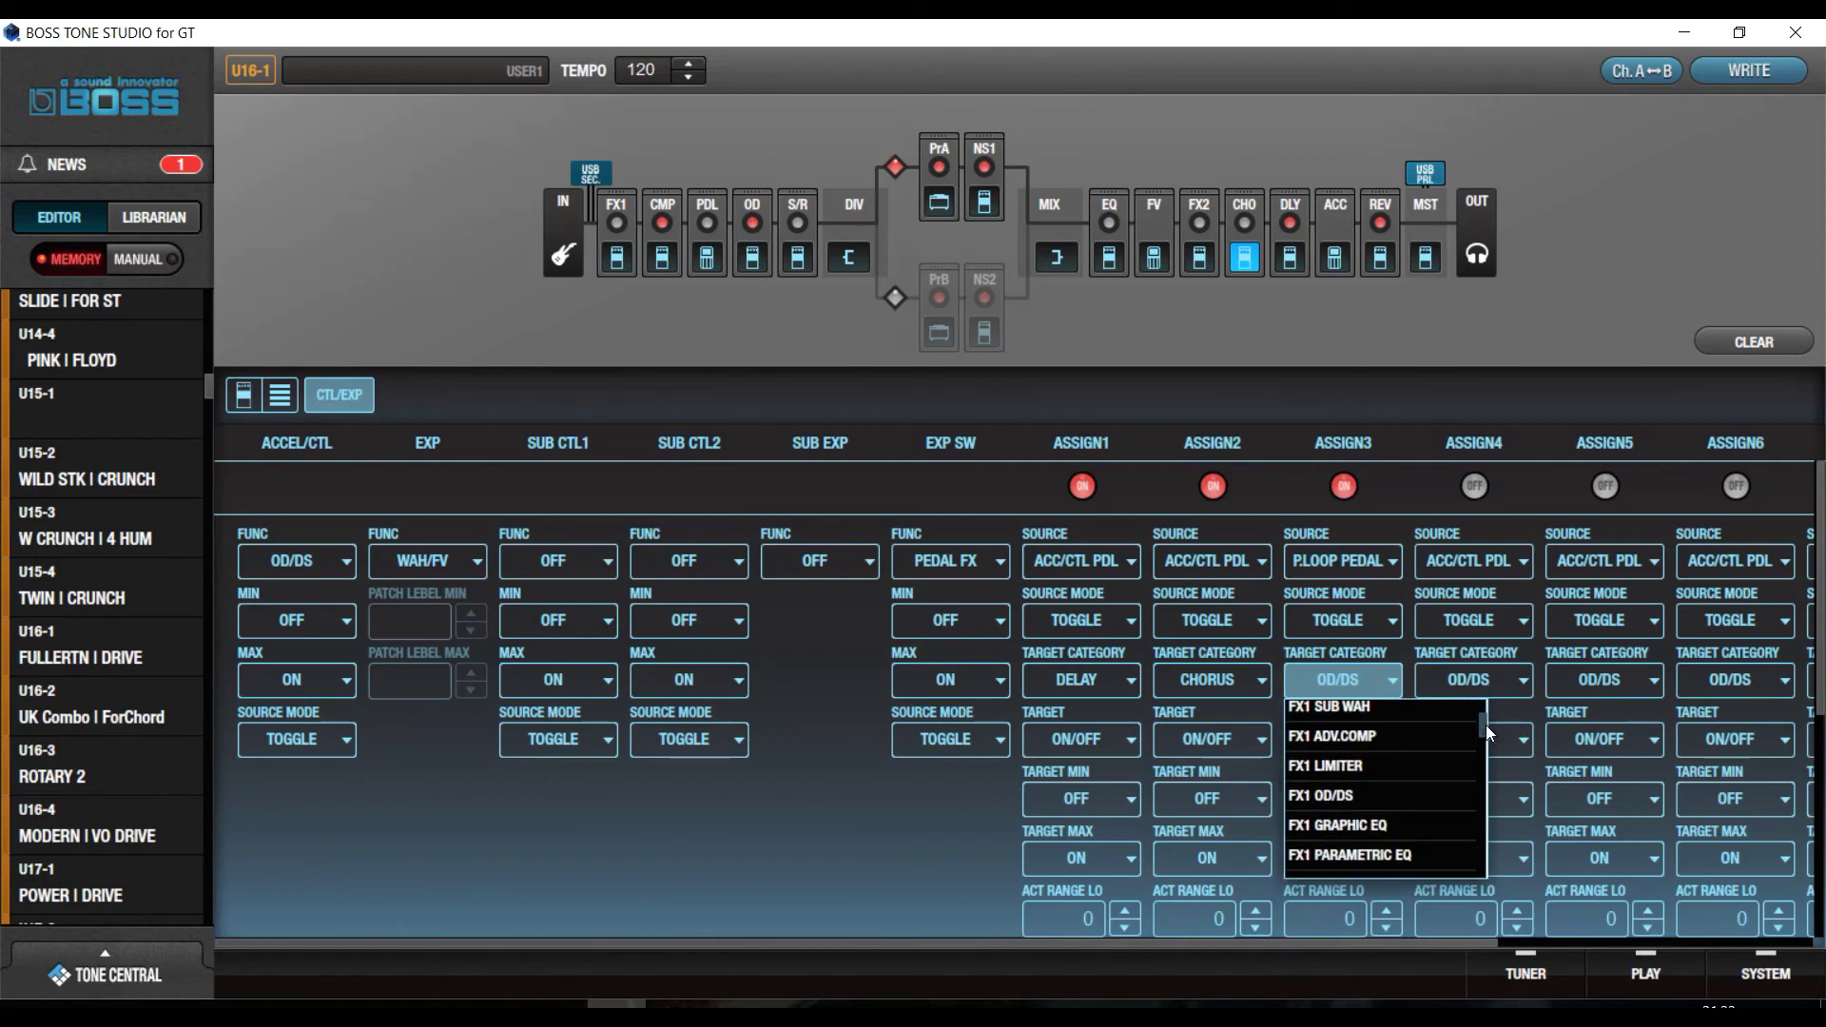
pyautogui.moveTo(1485, 725); pyautogui.dragTo(1481, 768)
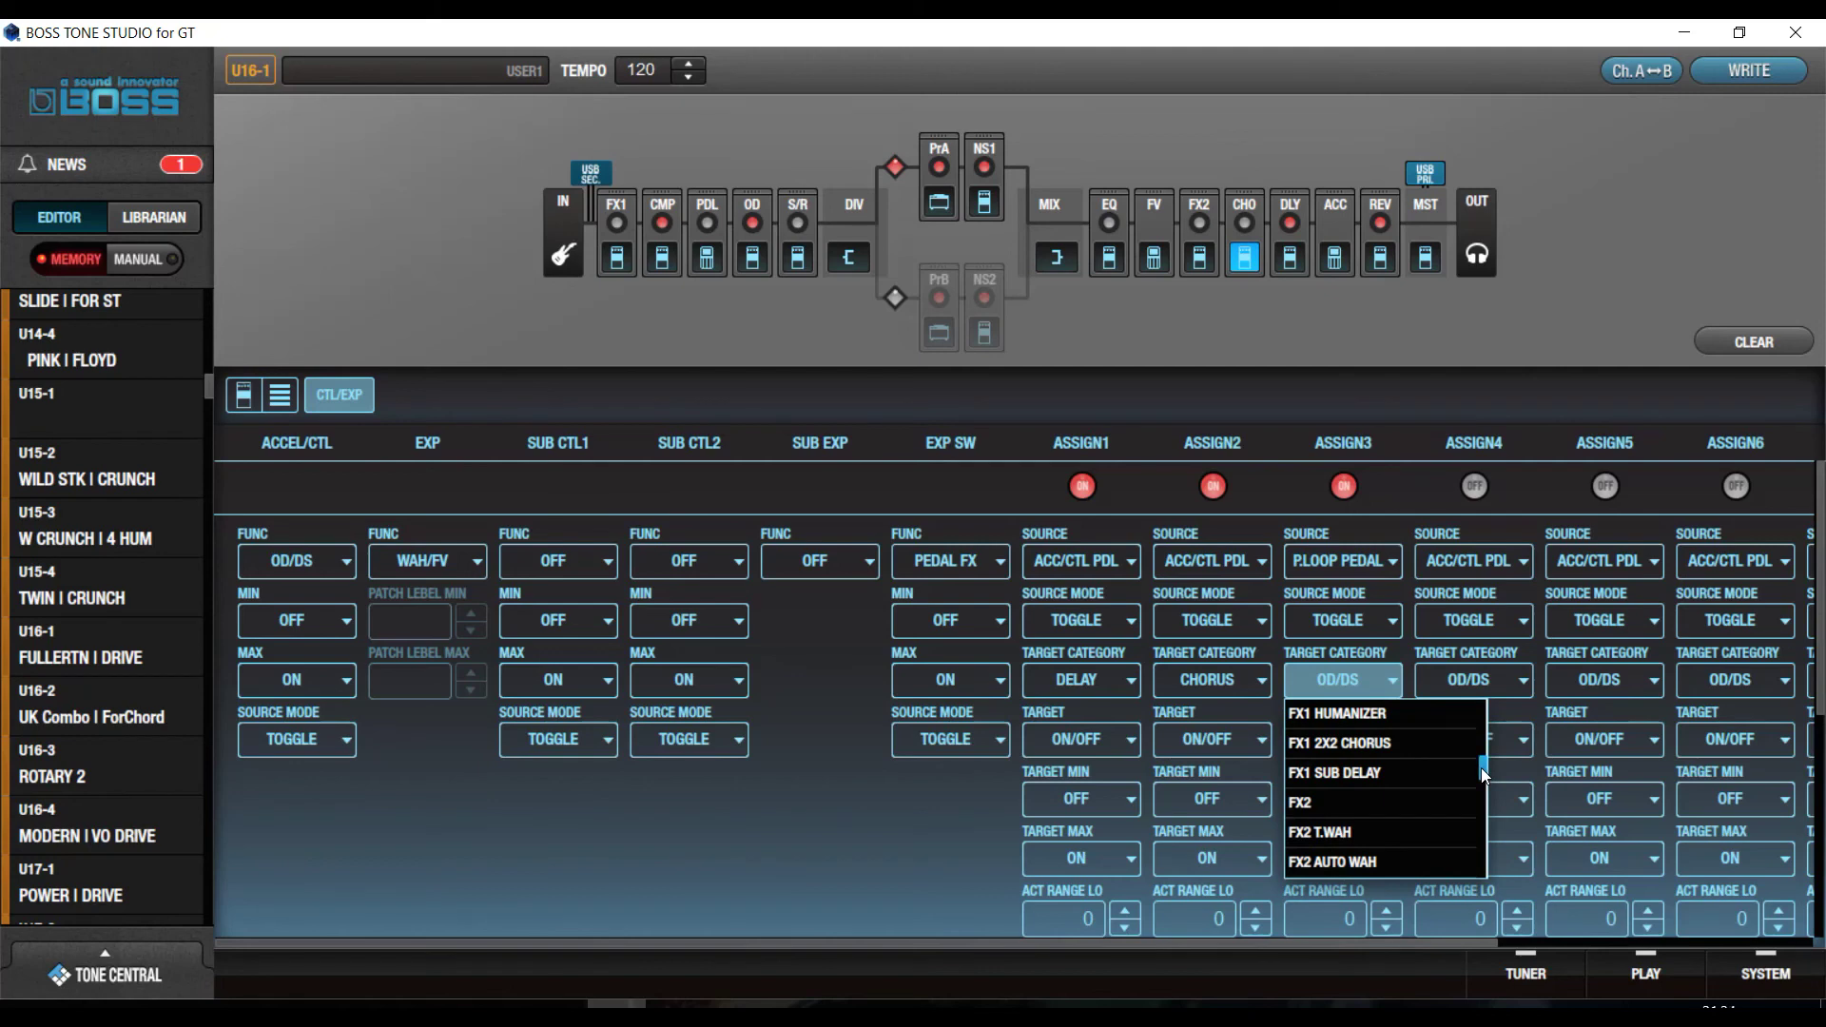
pyautogui.click(1360, 800)
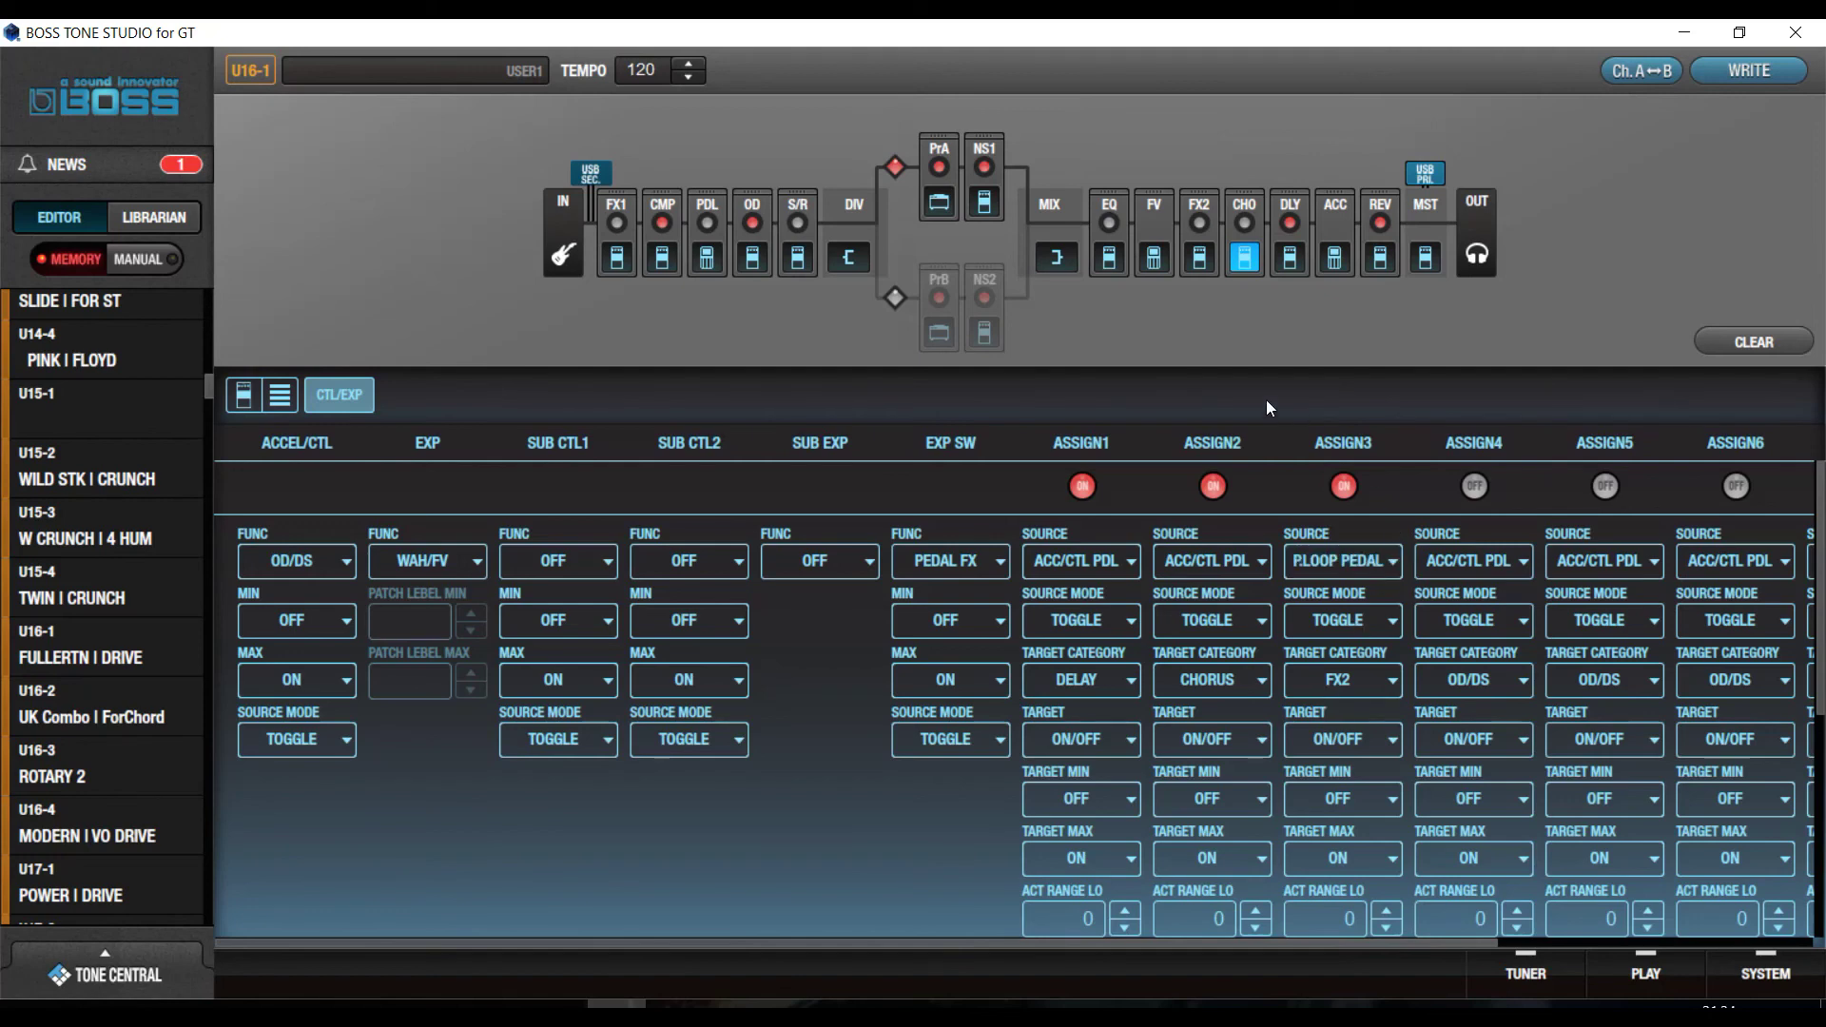
# Toggle the FX2 block's on/off switch in the effect chain
pyautogui.click(1201, 259)
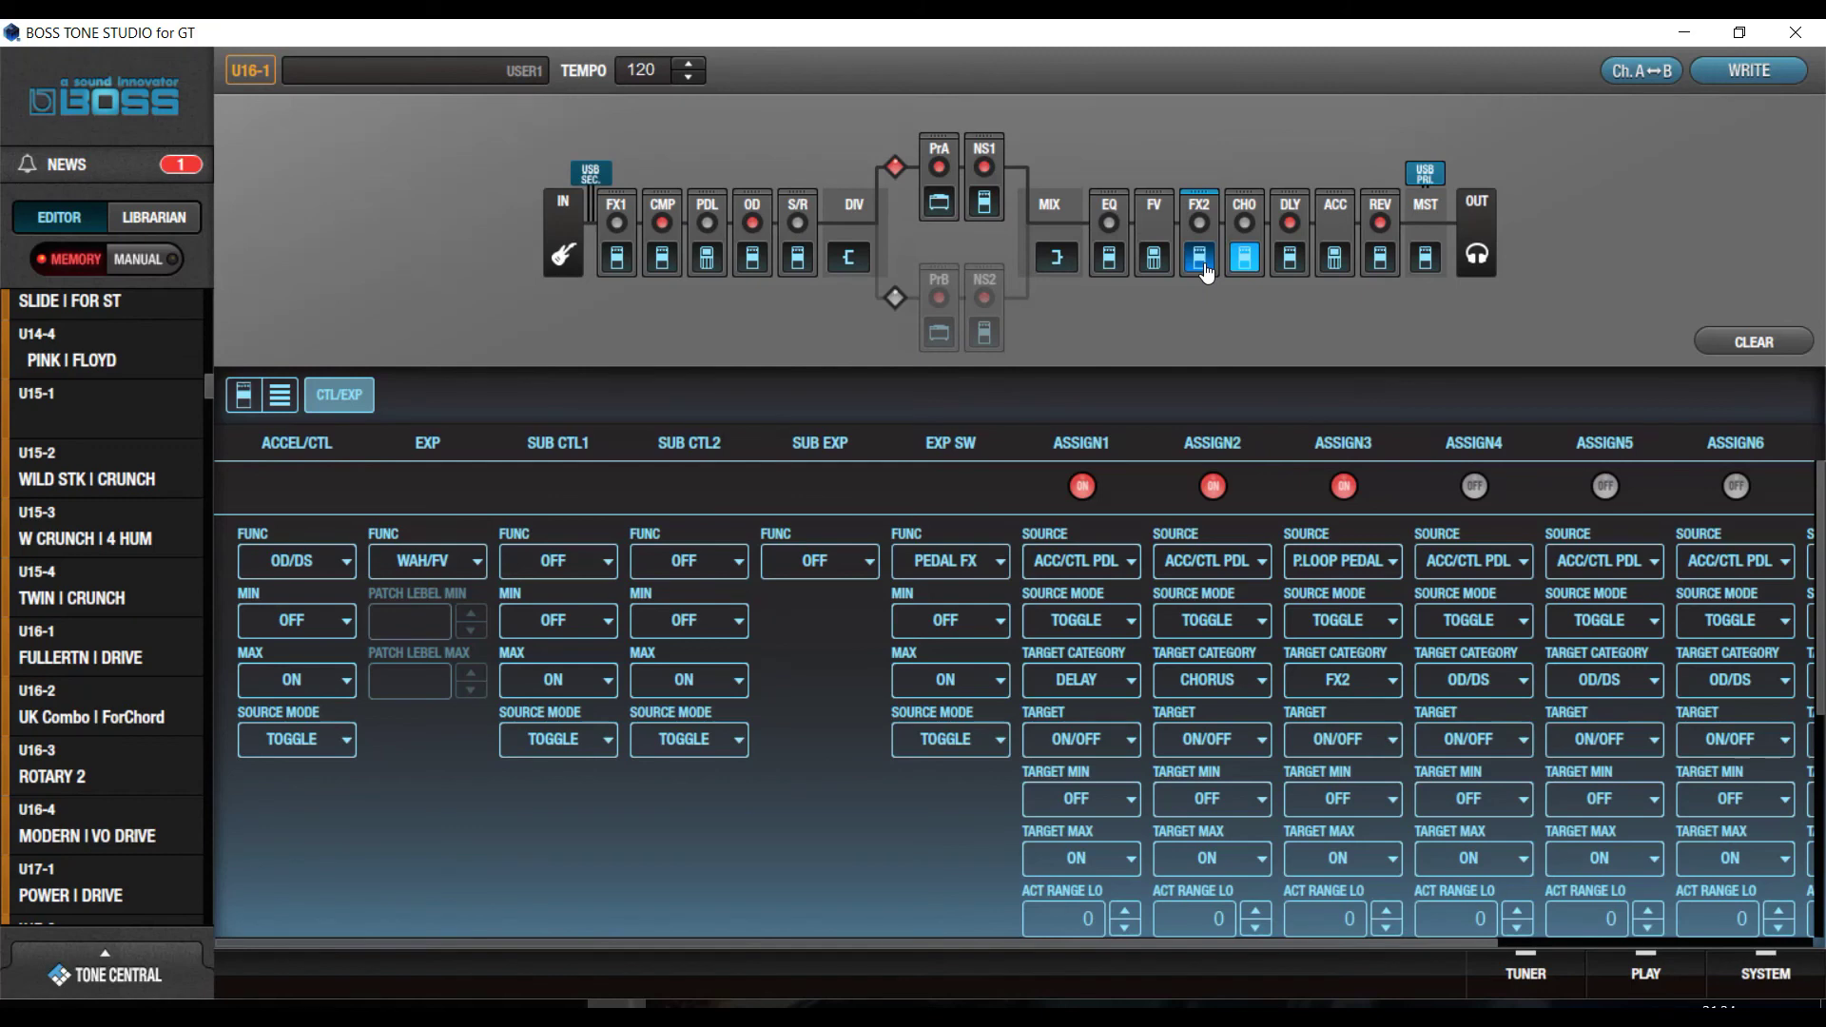